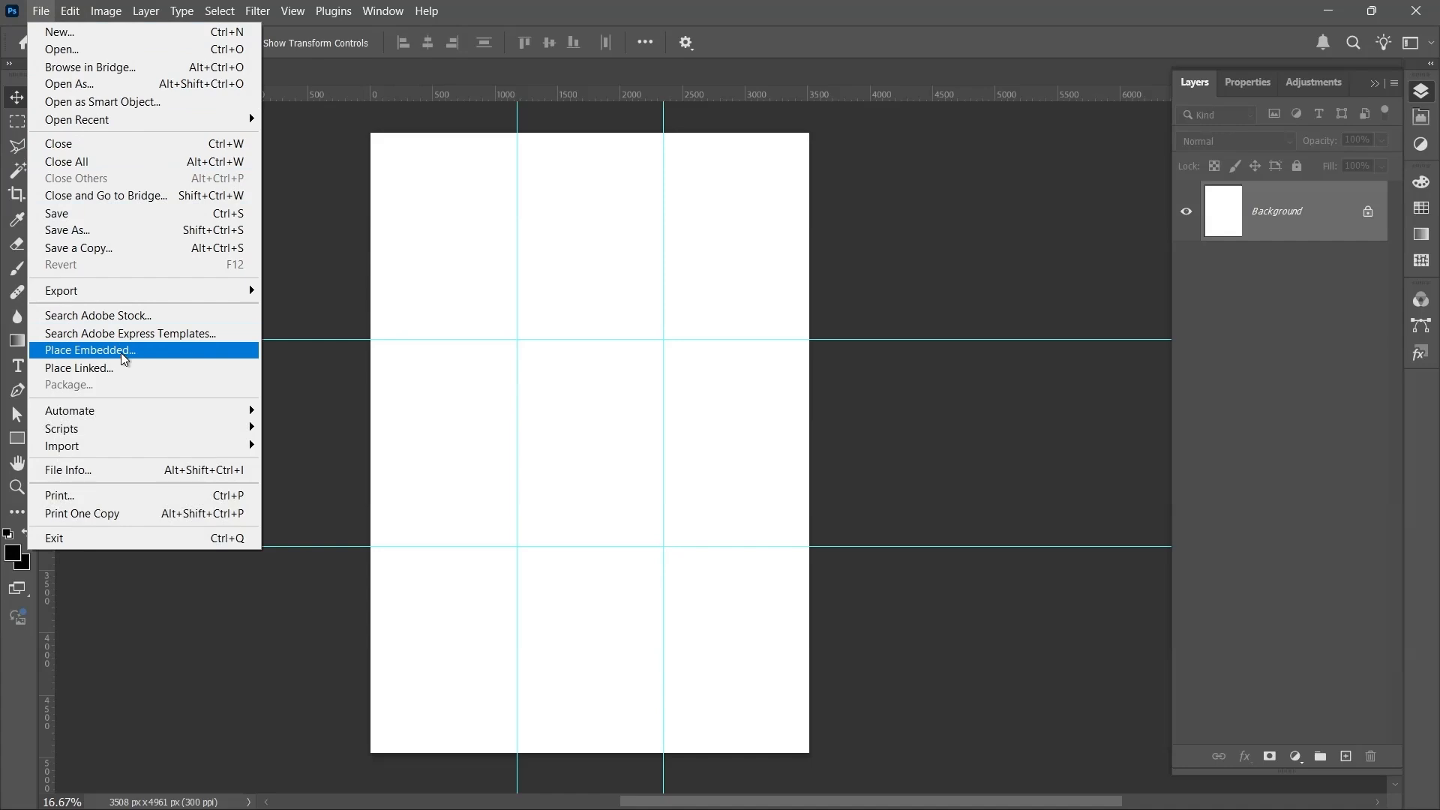
Step: Place the orange-jacket portrait as an embedded image, scaled to about 110.76% and aligned with the canvas's lower edge
click(120, 353)
double_click(216, 194)
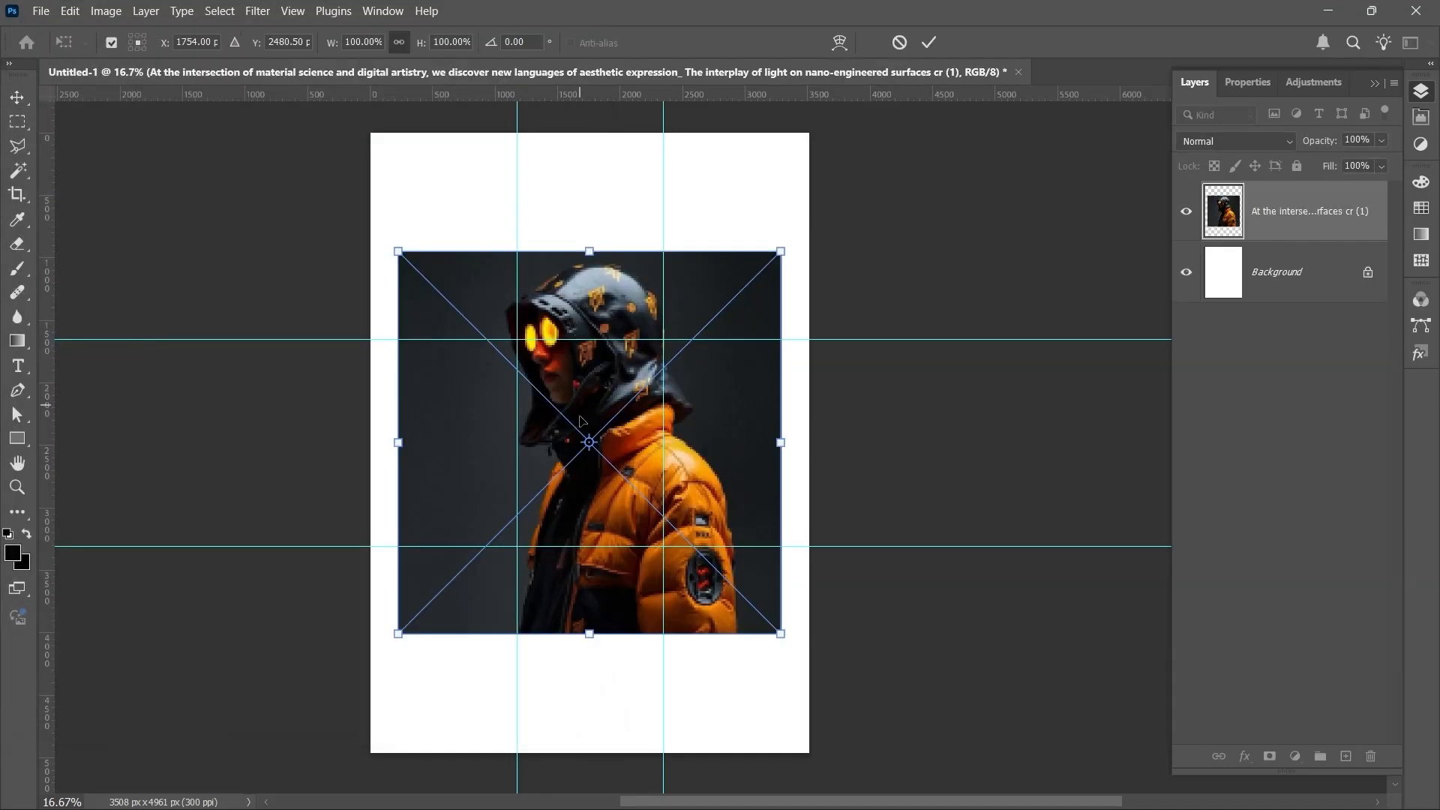
drag(580, 416, 571, 539)
drag(575, 371, 579, 330)
drag(582, 452, 576, 433)
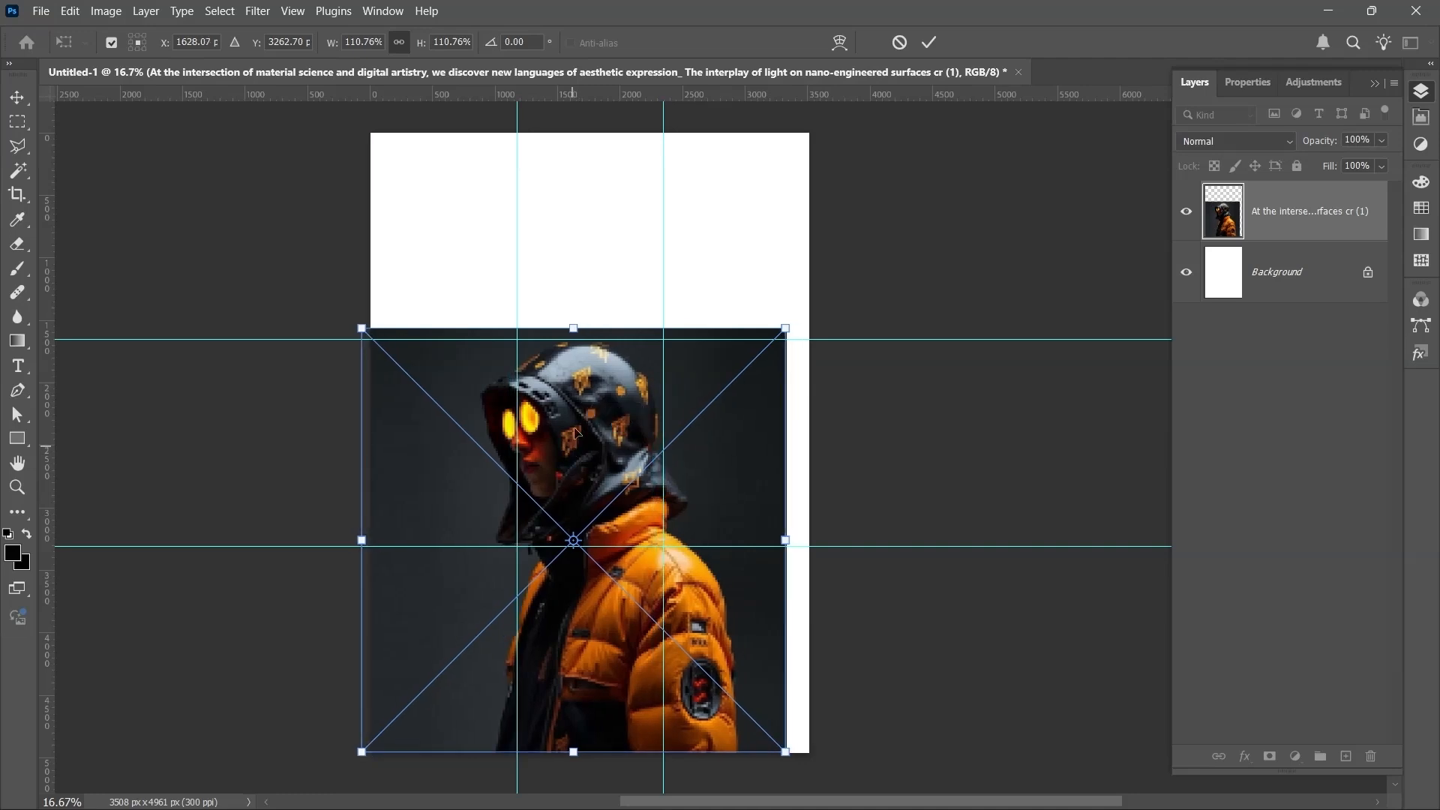
click(929, 45)
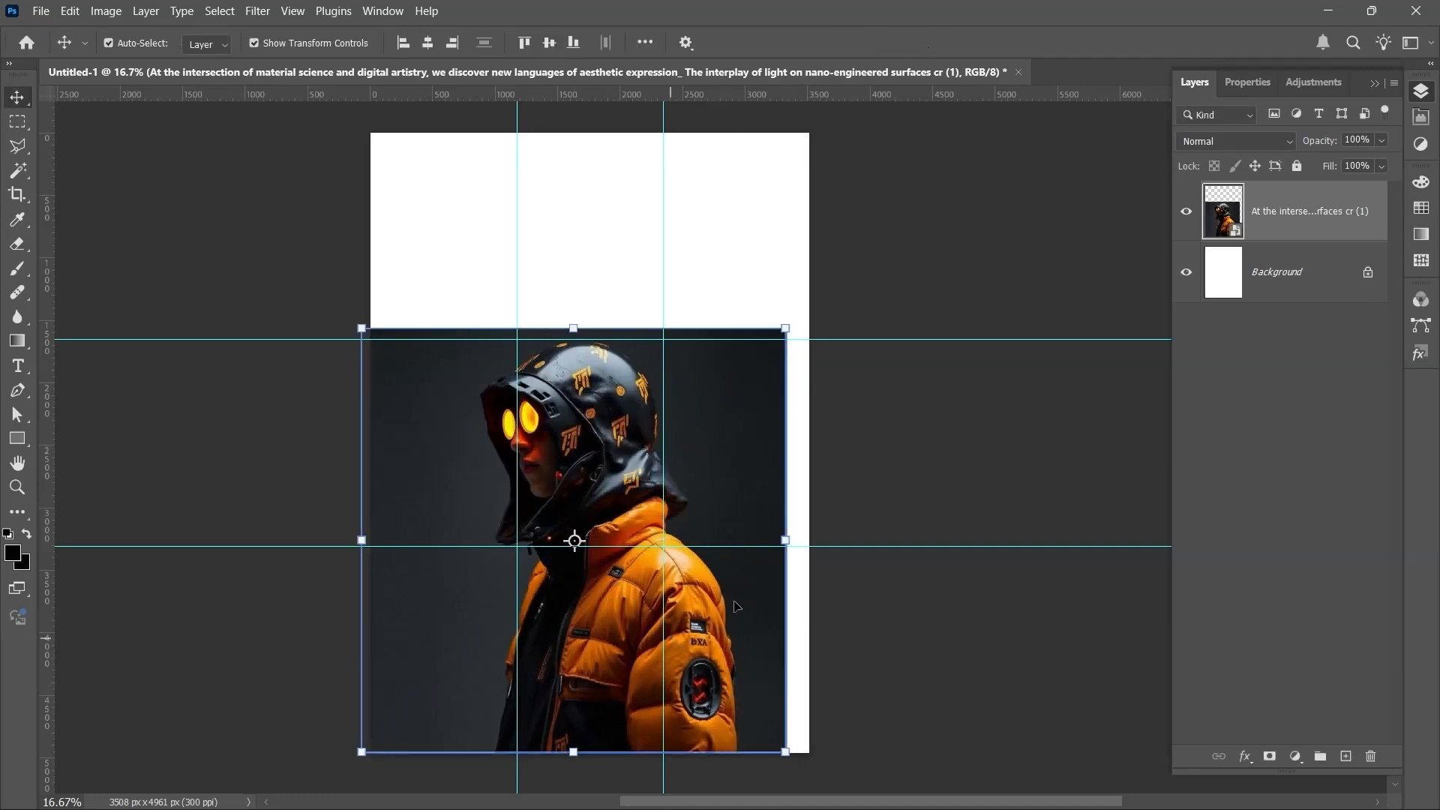
Step: Rasterize the portrait layer and select the blank canvas above and right of the photo, slightly overlapping its edges
right_click(1276, 211)
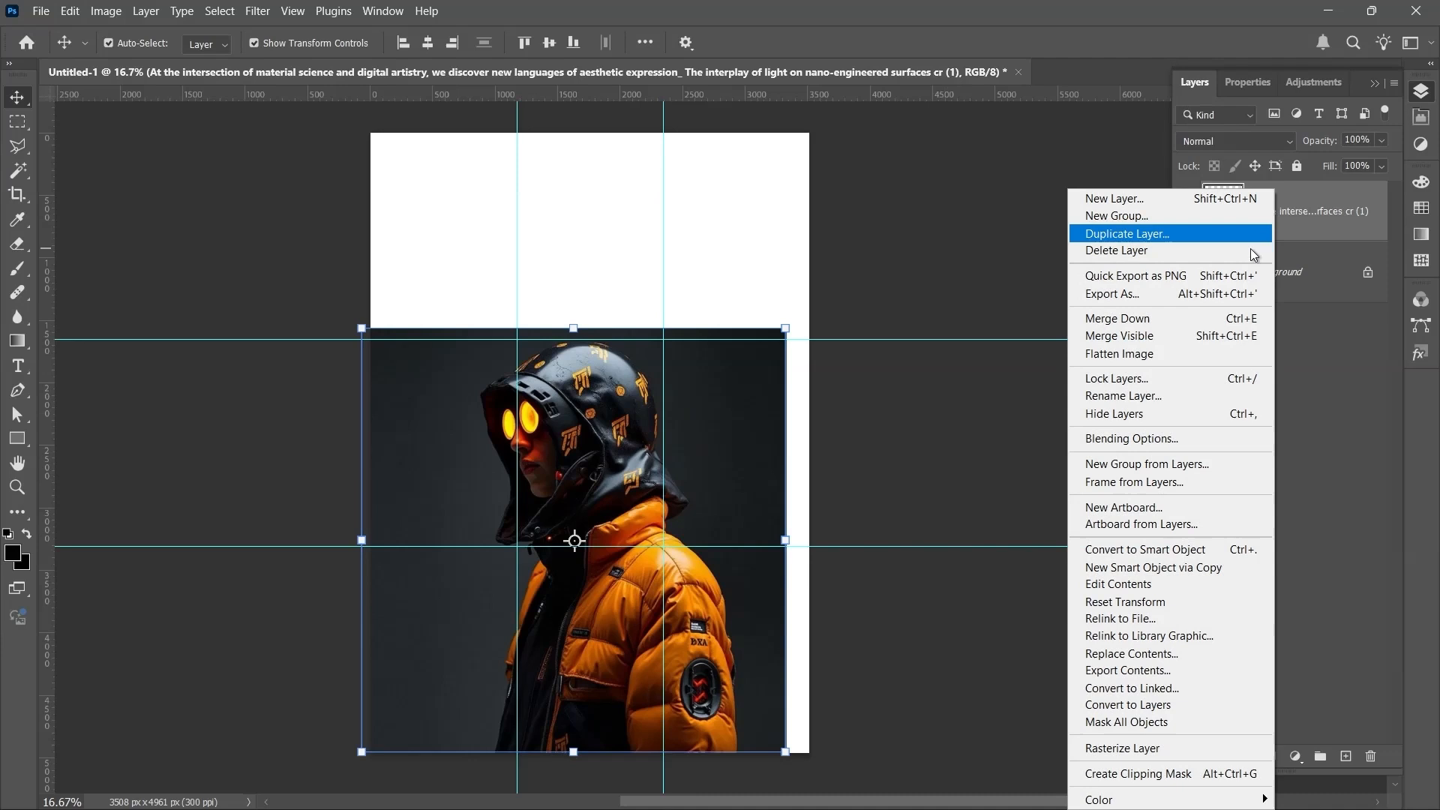
click(1153, 749)
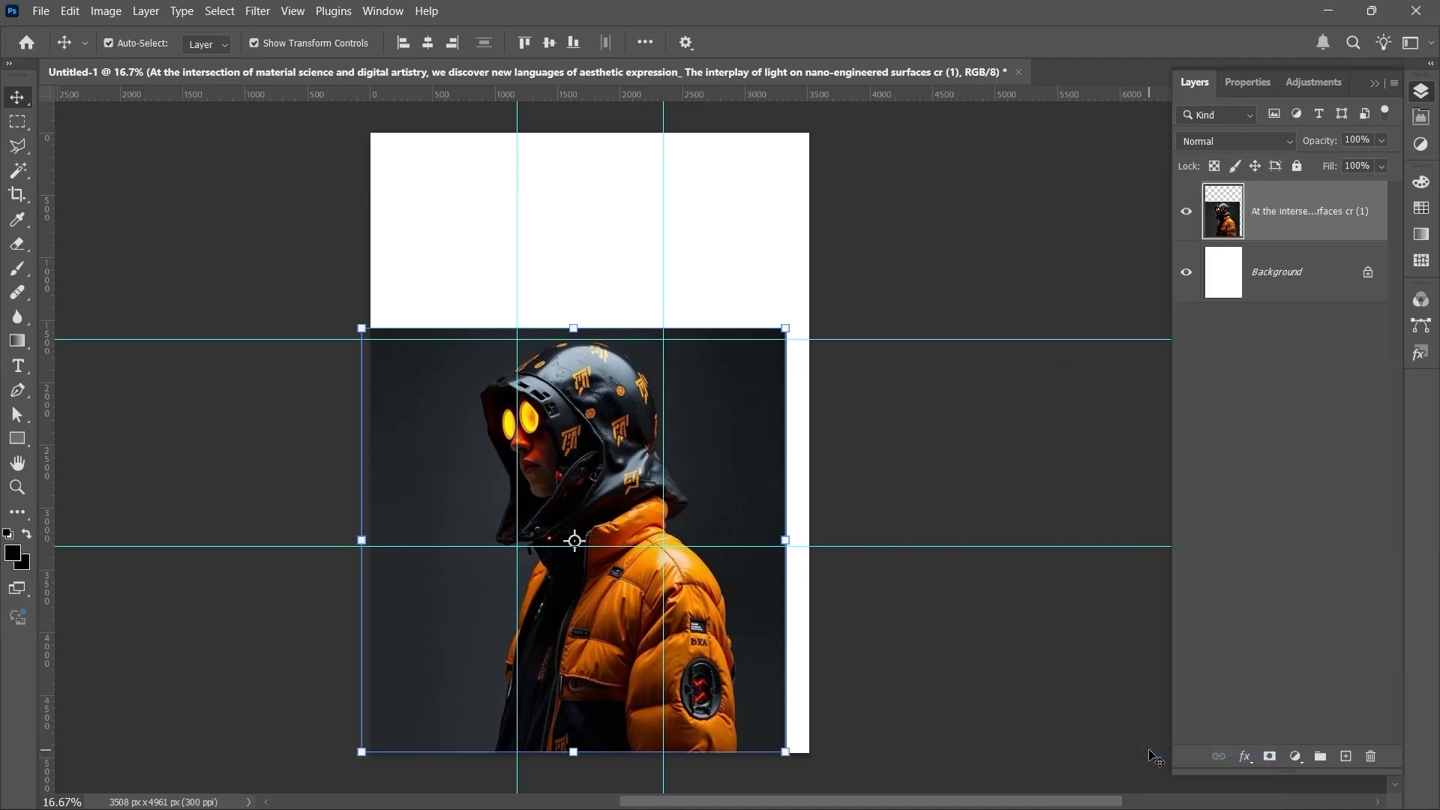
click(13, 125)
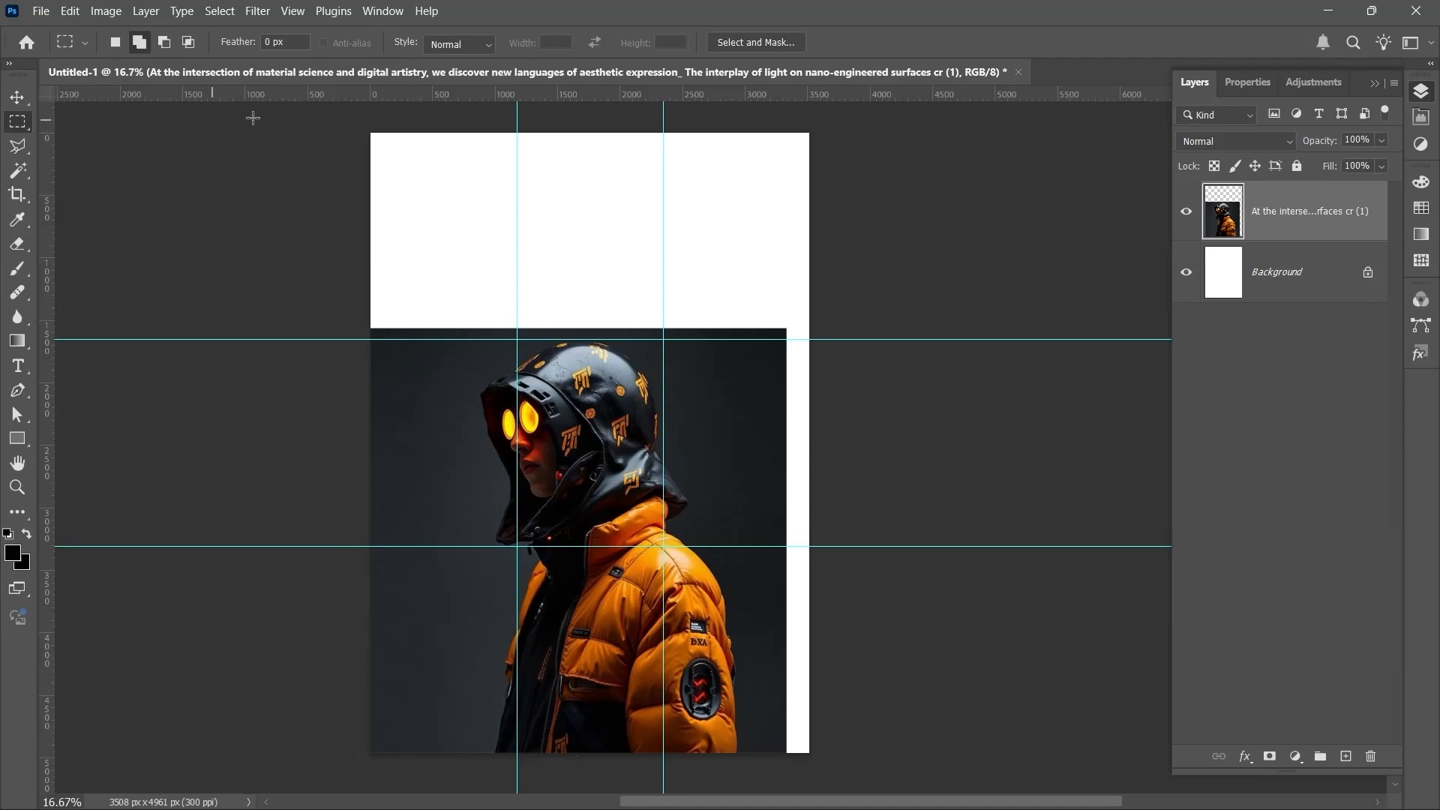
drag(370, 134, 785, 337)
drag(785, 133, 841, 806)
drag(706, 200, 717, 516)
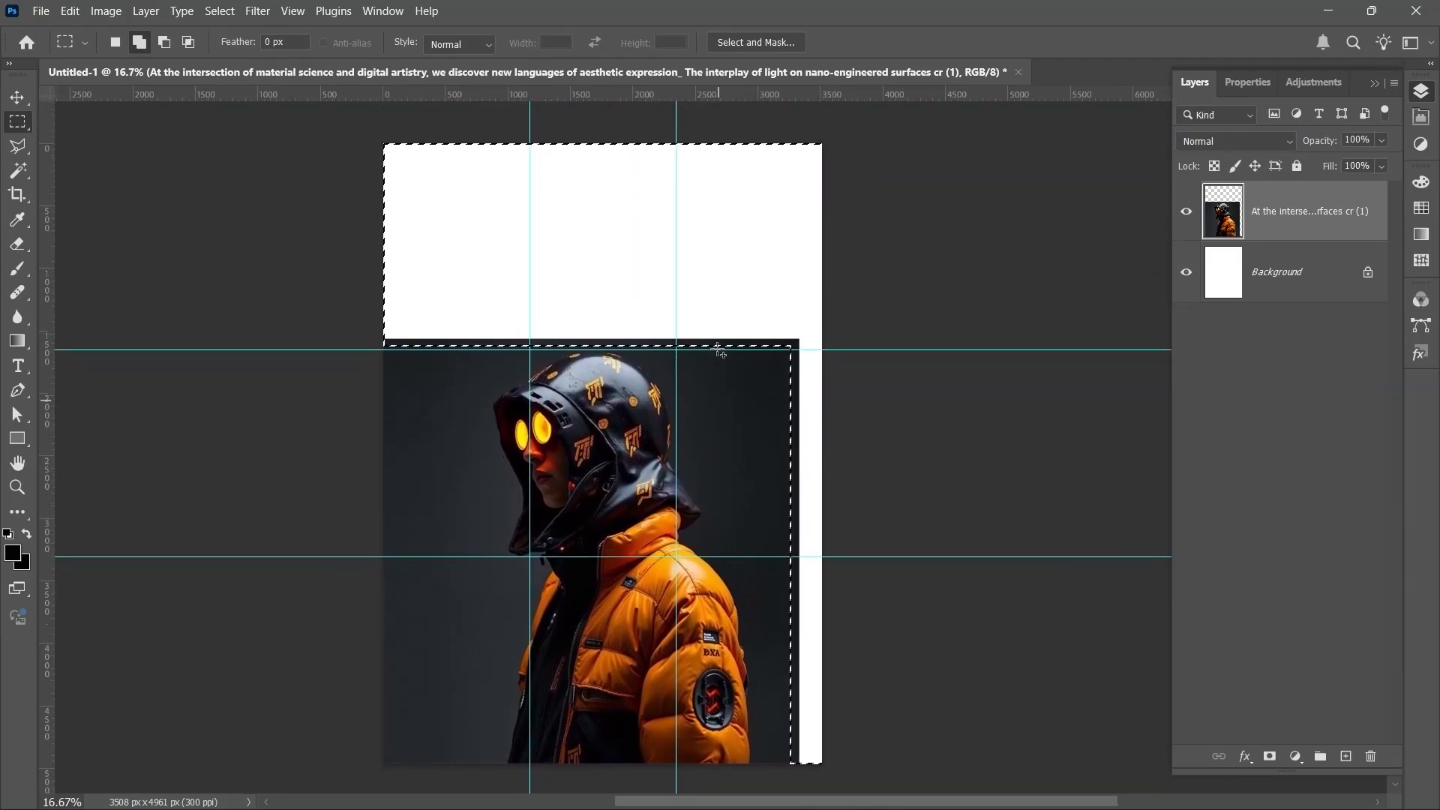
Step: Fill the selected blank areas with content-aware background and clear the selection
right_click(718, 350)
click(765, 522)
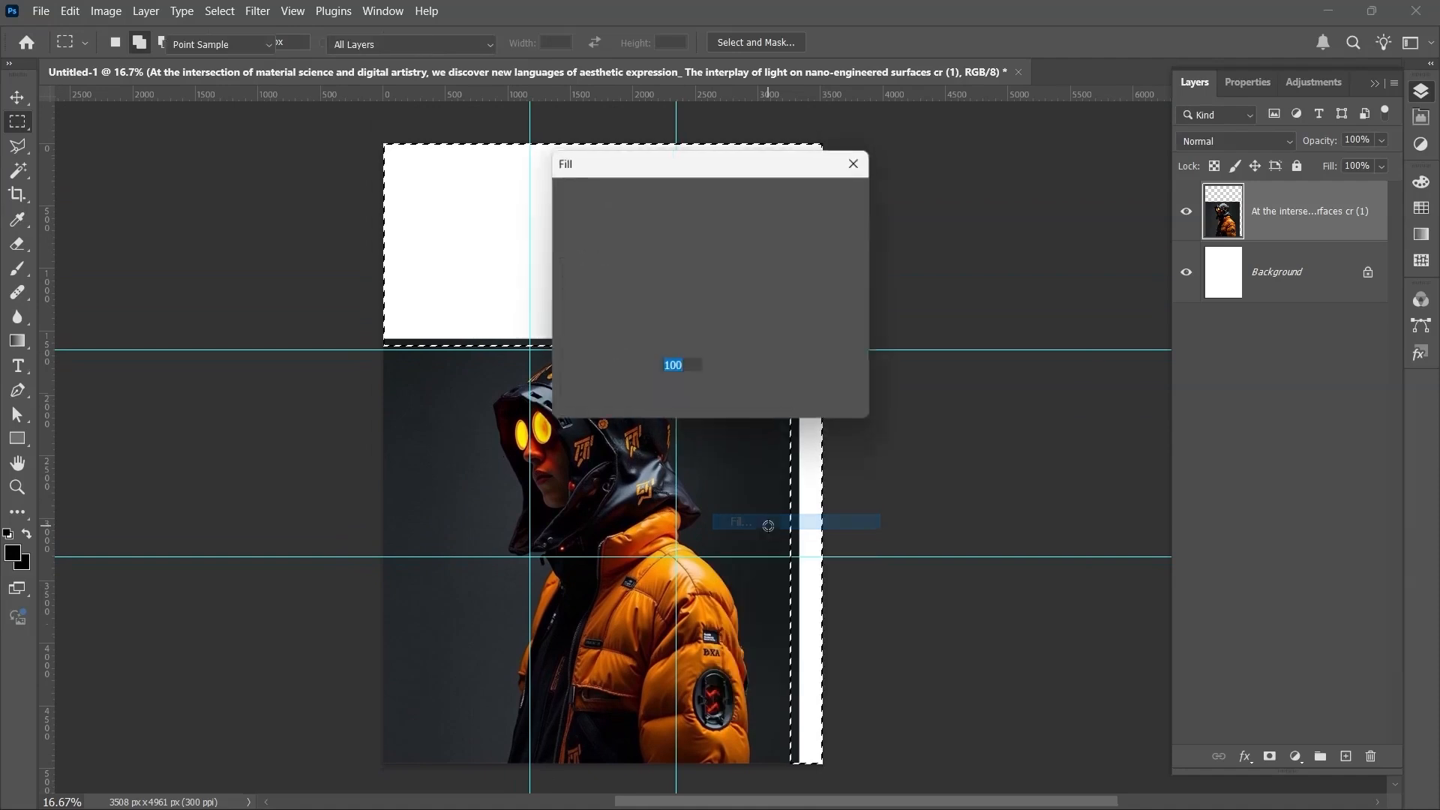
click(830, 195)
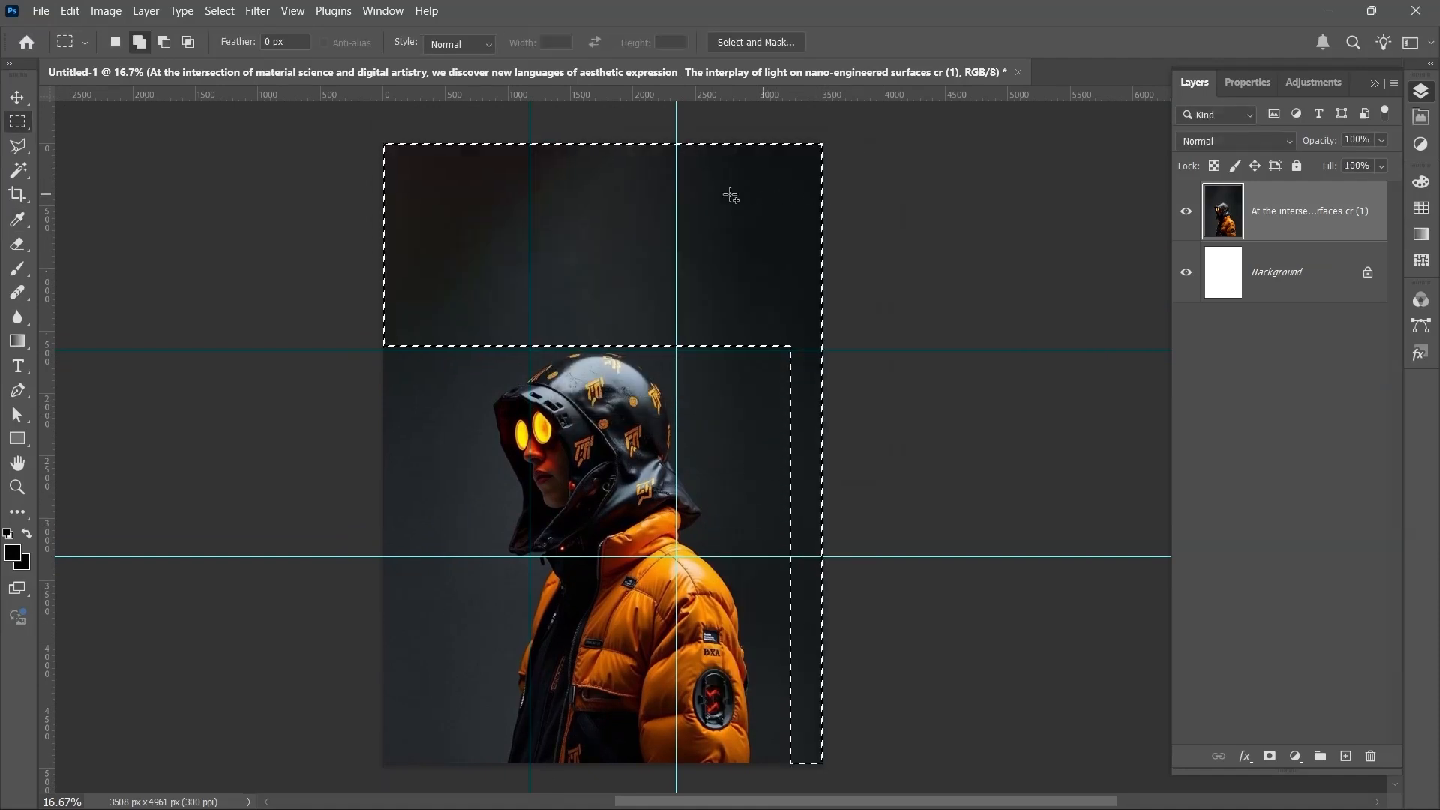
right_click(584, 224)
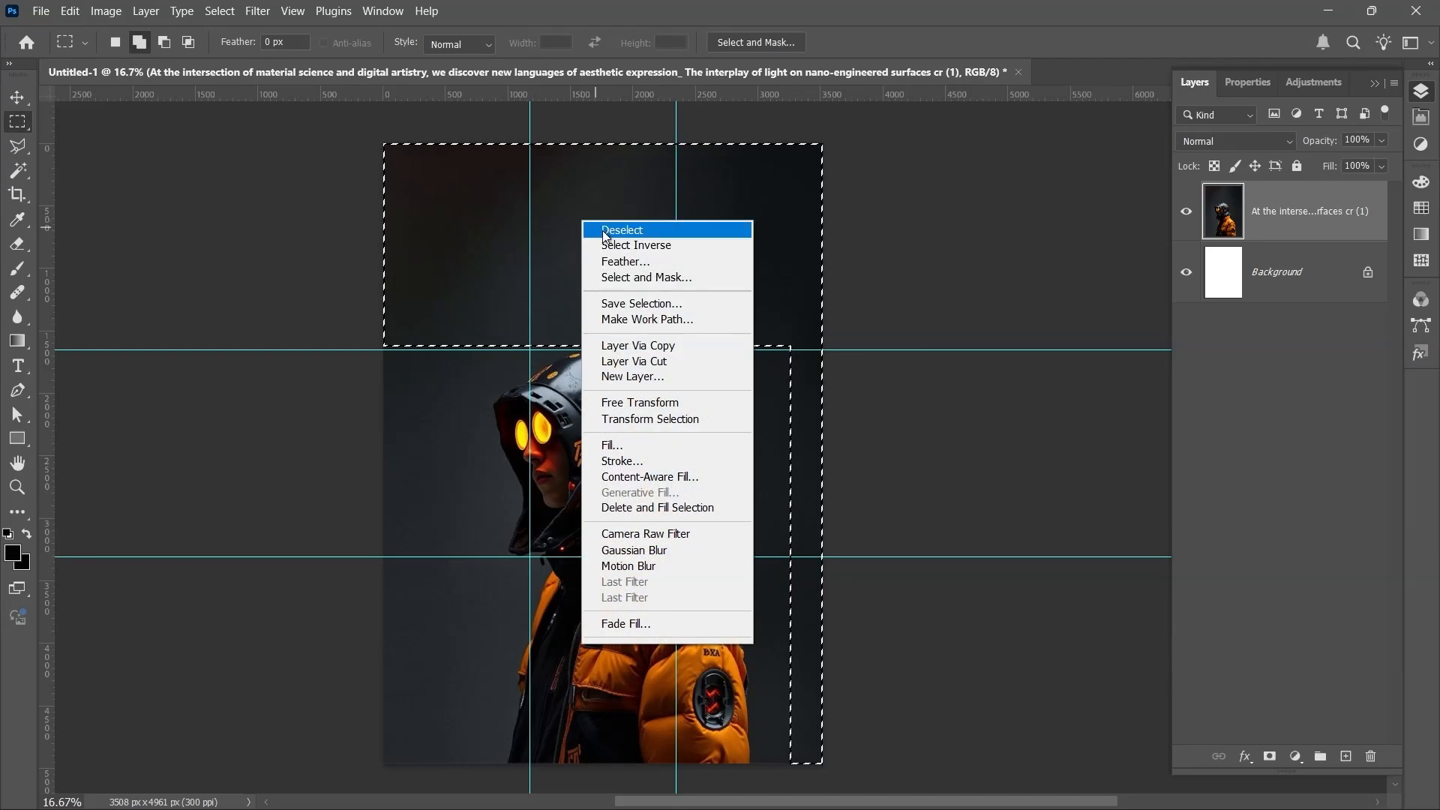
click(601, 230)
Step: Scale the portrait layer to about 101.69% and centre it over the canvas
click(17, 97)
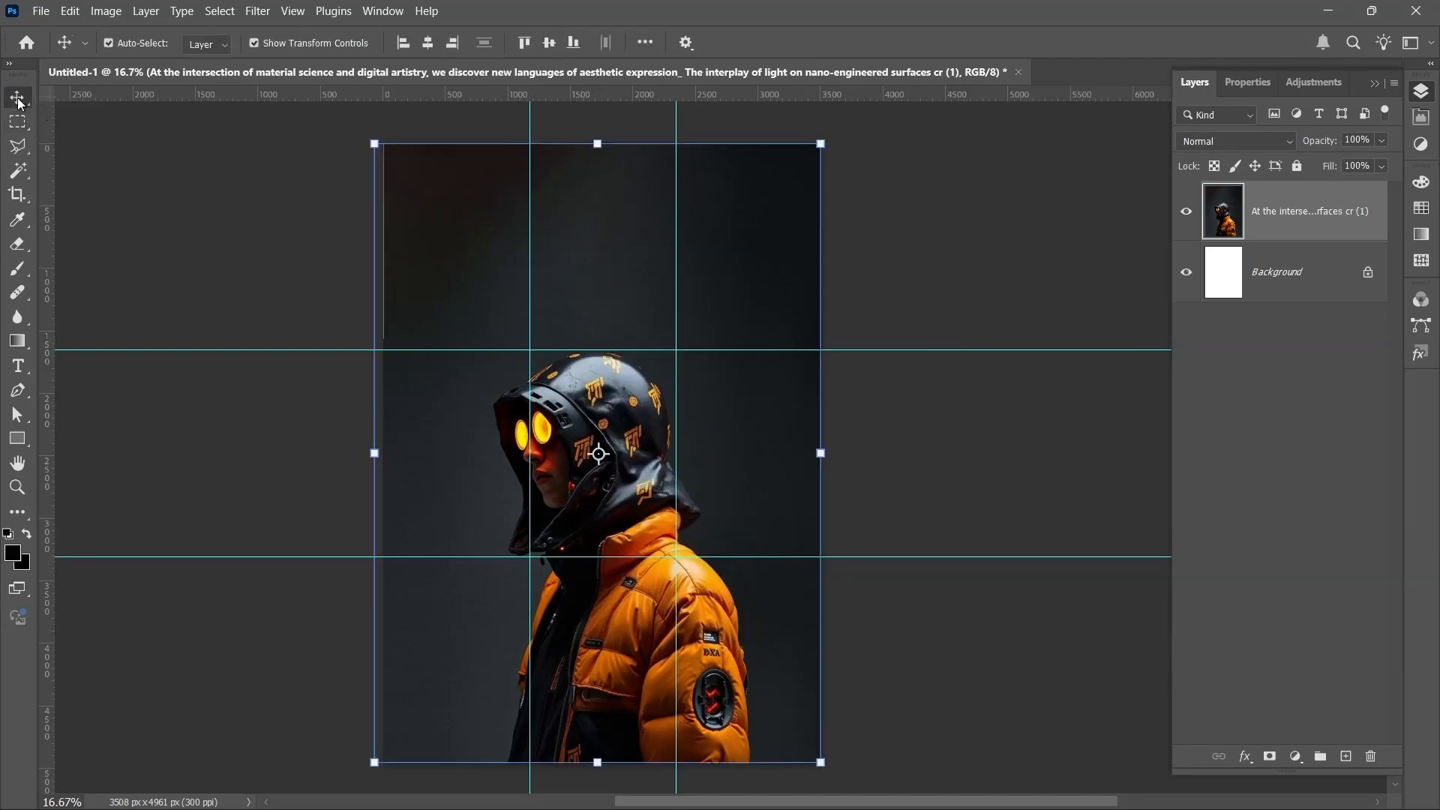
drag(597, 143, 598, 131)
drag(613, 238, 613, 241)
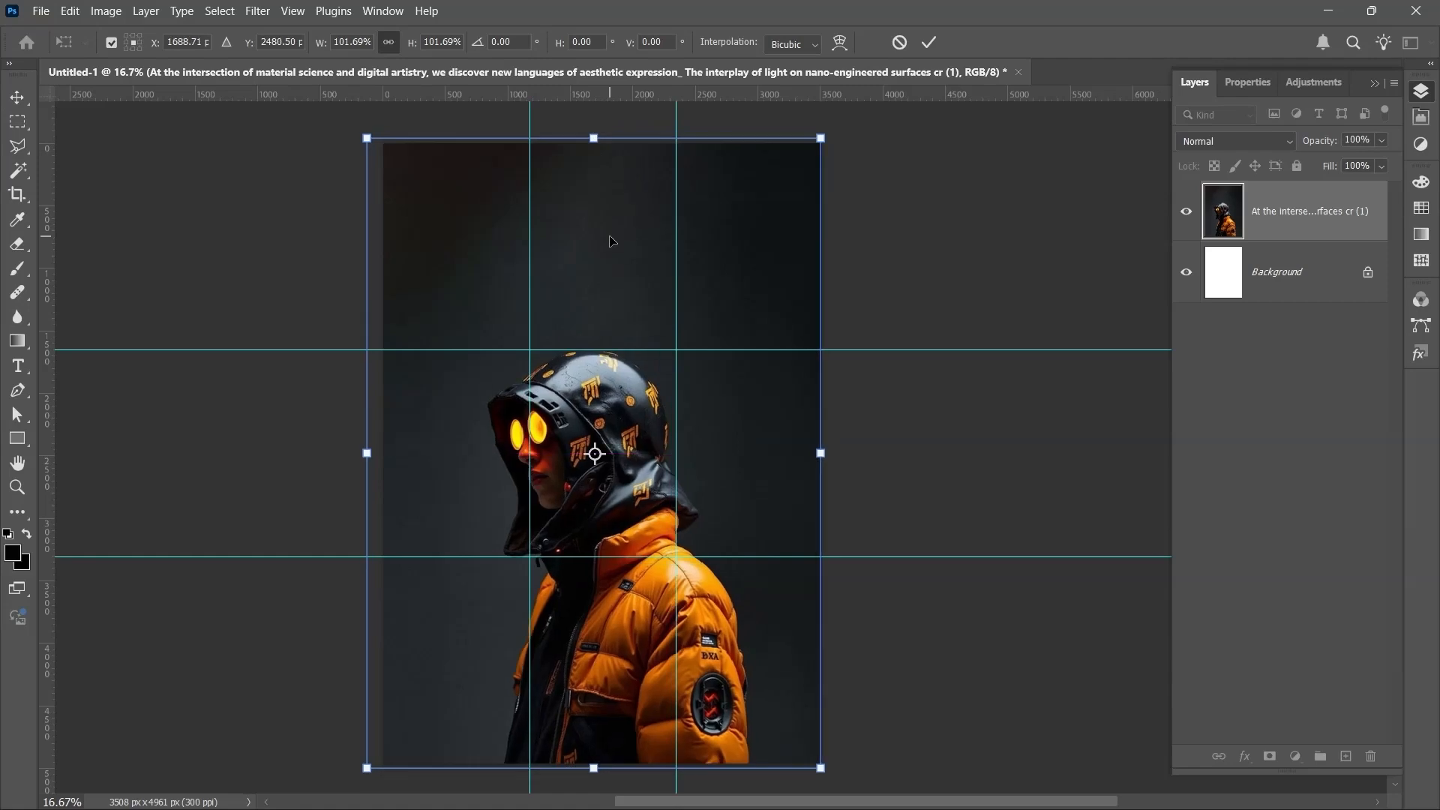
drag(603, 415, 611, 415)
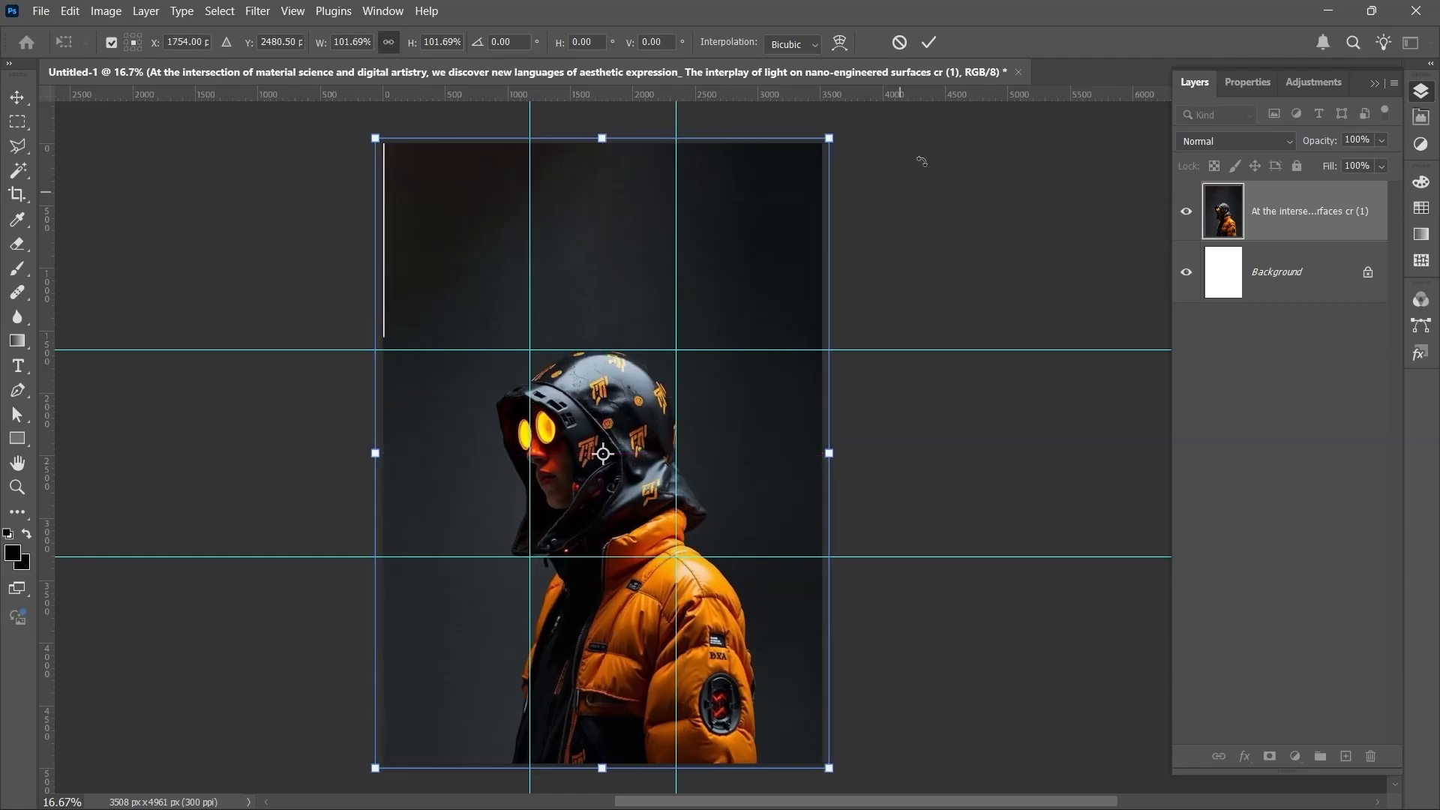
click(930, 42)
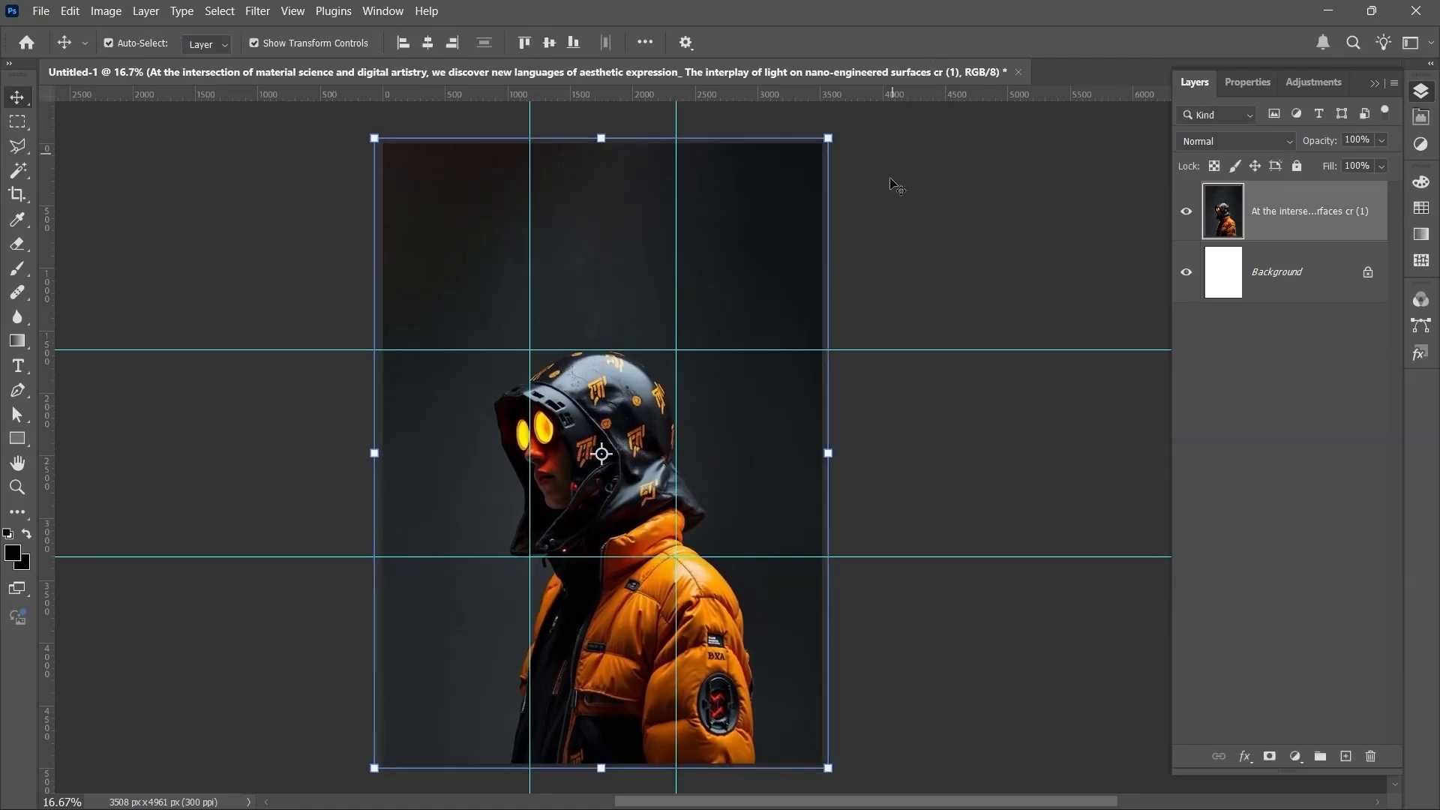
Step: Convert the portrait layer to a smart object and open the Camera Raw Filter on it
right_click(1251, 213)
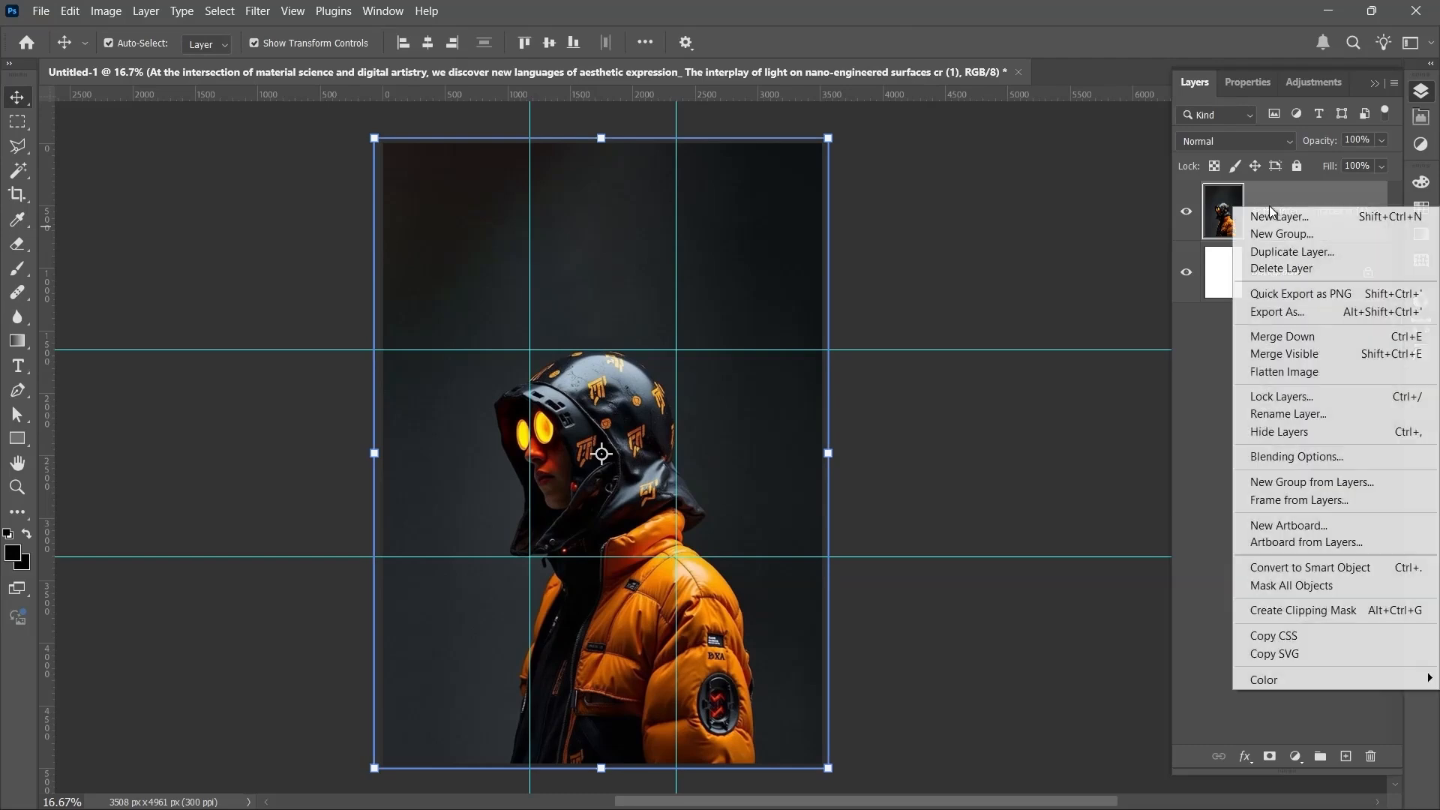
click(1314, 569)
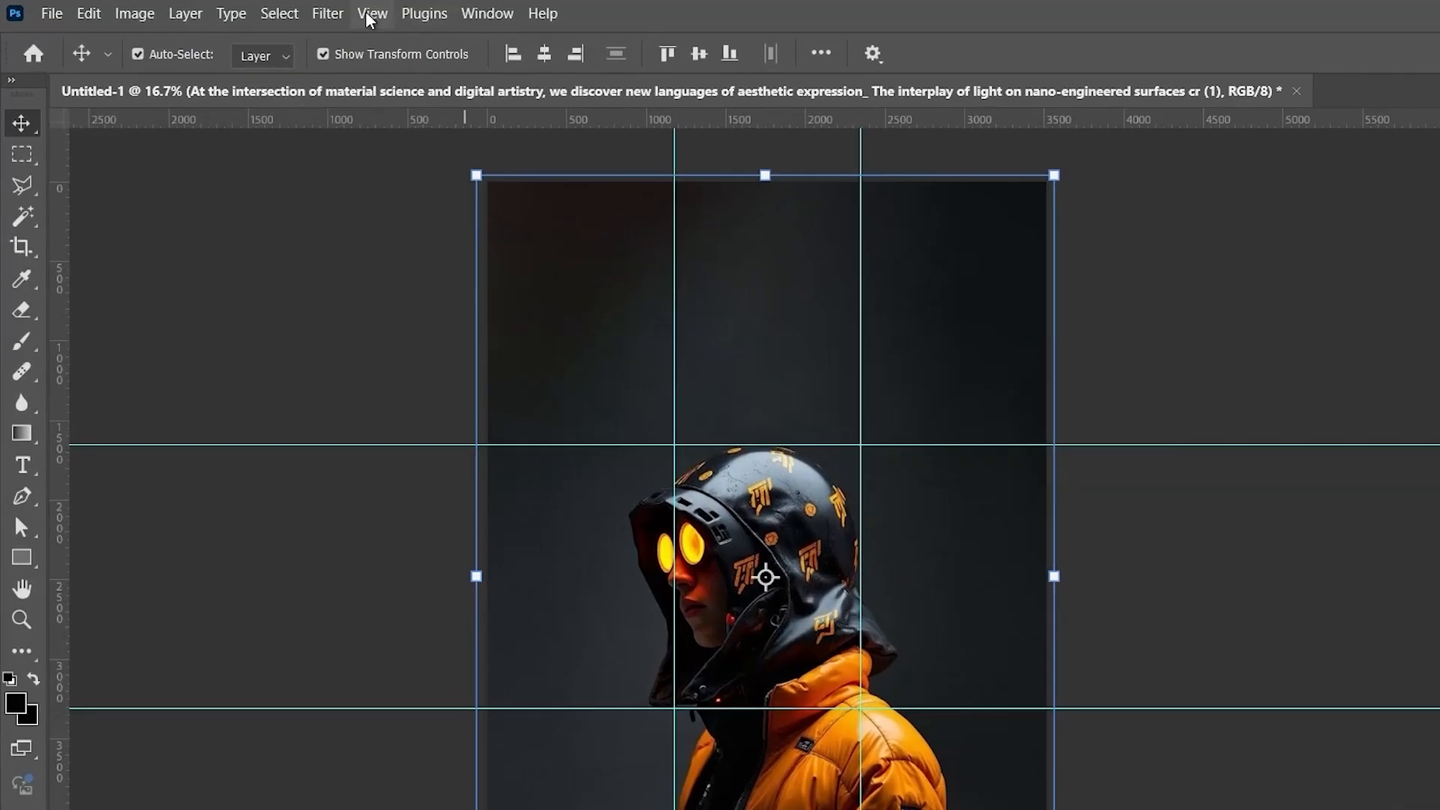
click(258, 10)
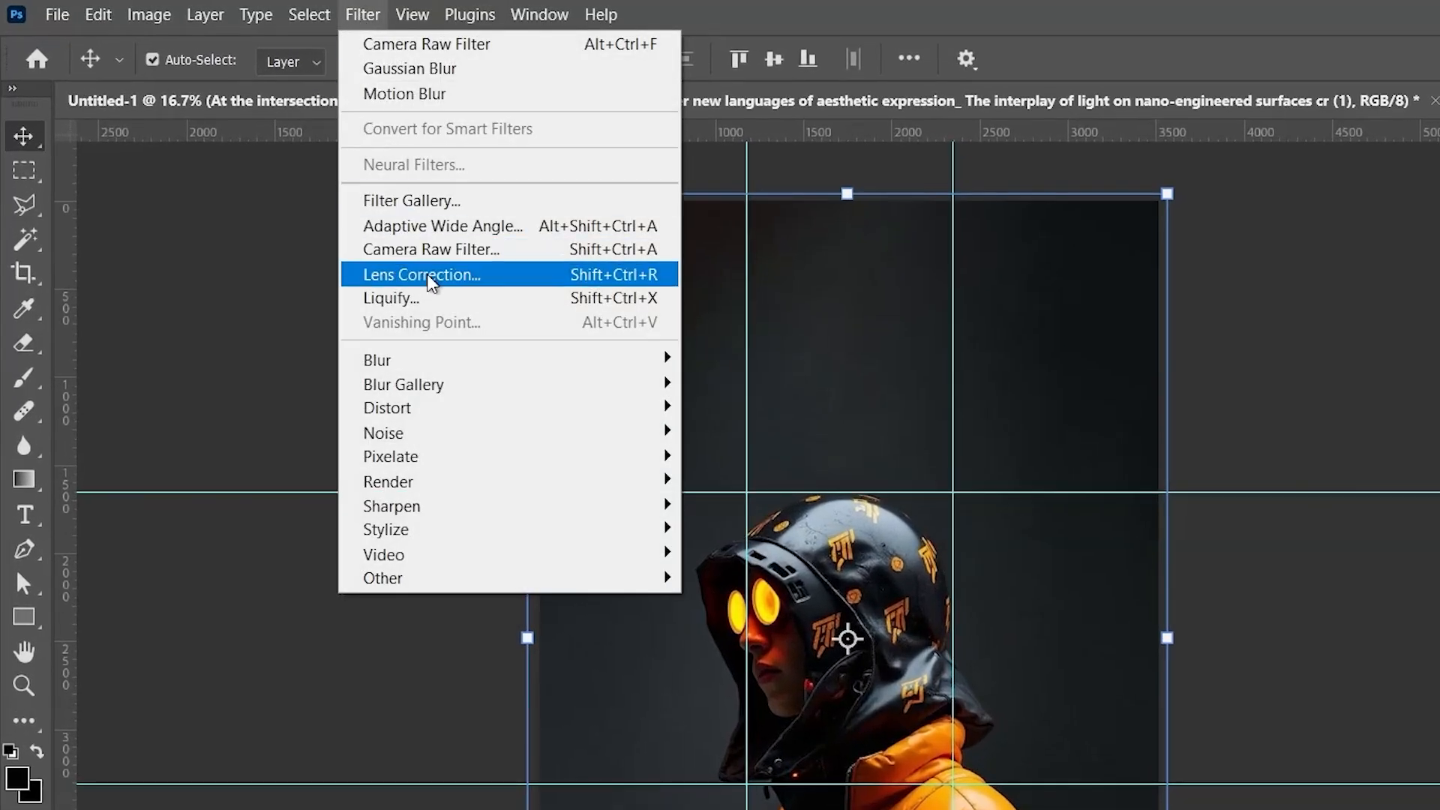
click(510, 251)
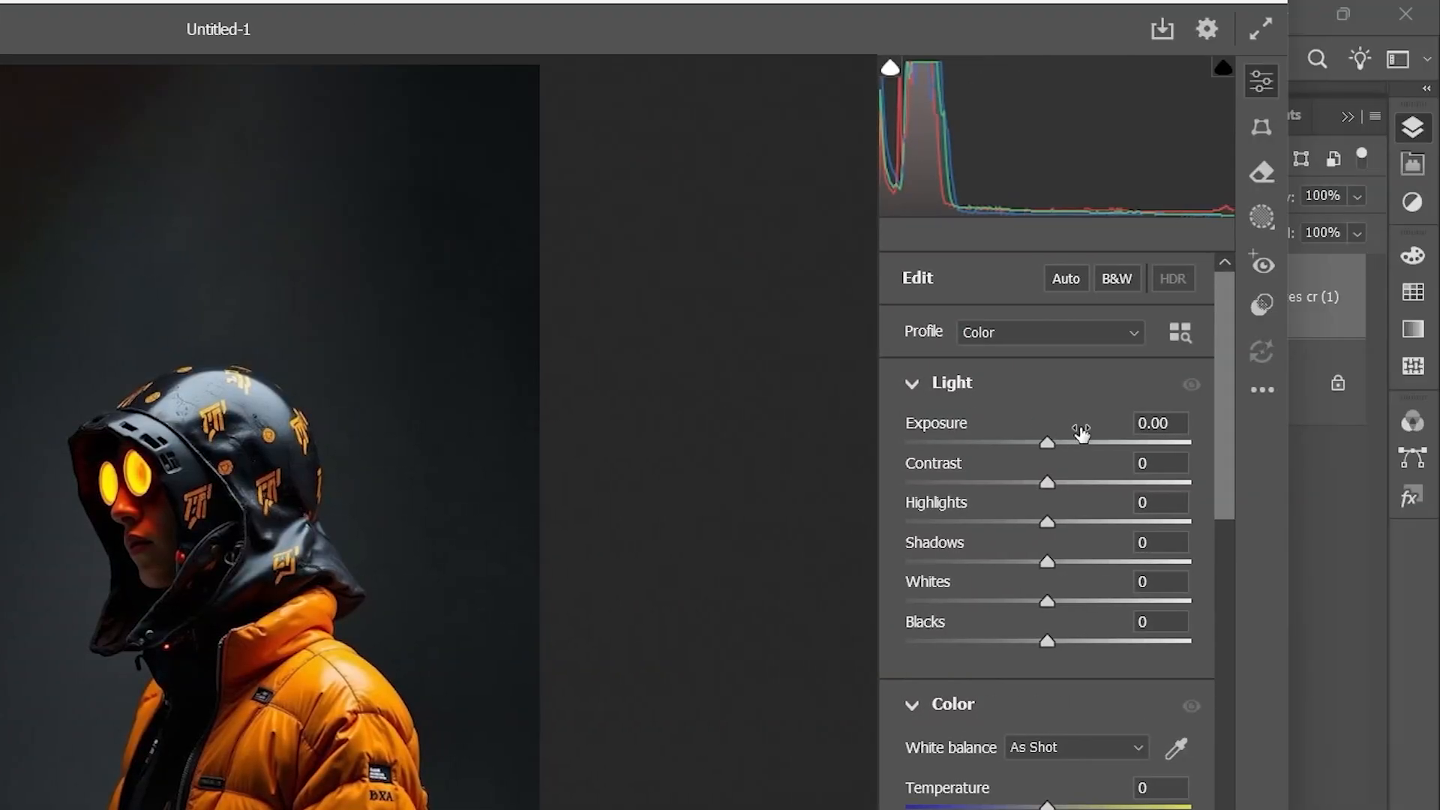
Step: Set the Camera Raw effects to Texture +8, Clarity +38, Dehaze +20, Vignette -46 and Grain 50
scroll(1080, 428, down, 4)
scroll(1082, 433, down, 4)
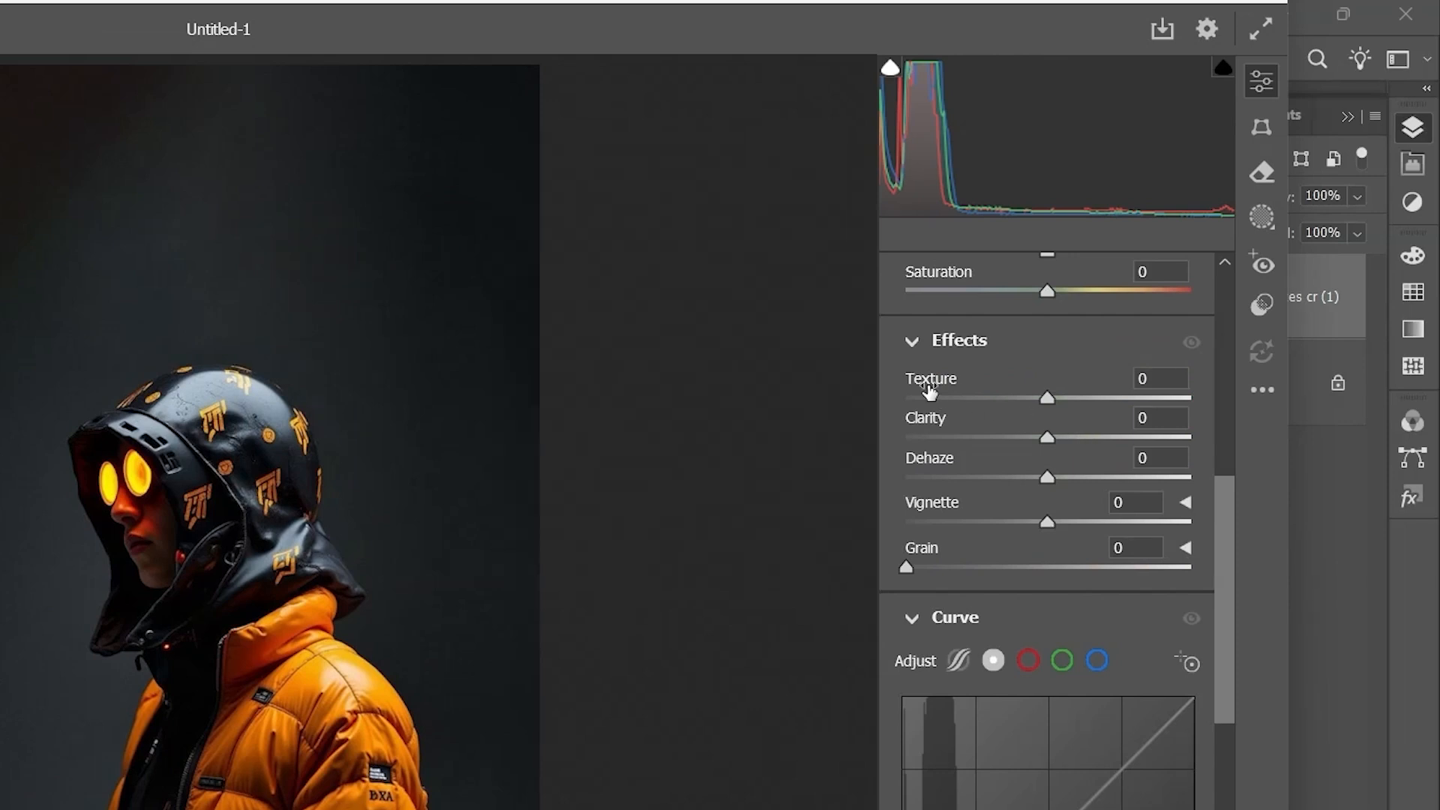
drag(1051, 394, 983, 530)
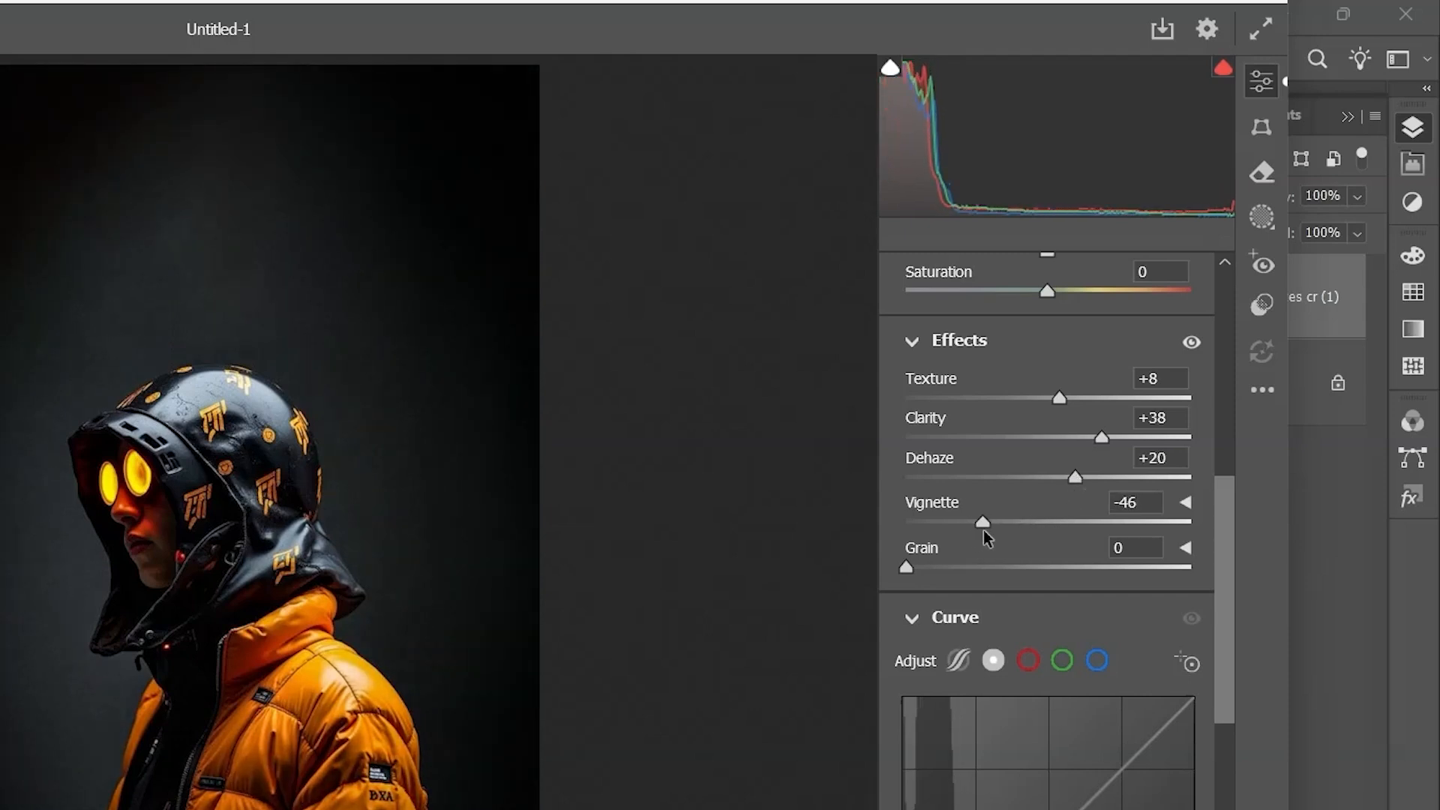
drag(908, 567, 1047, 564)
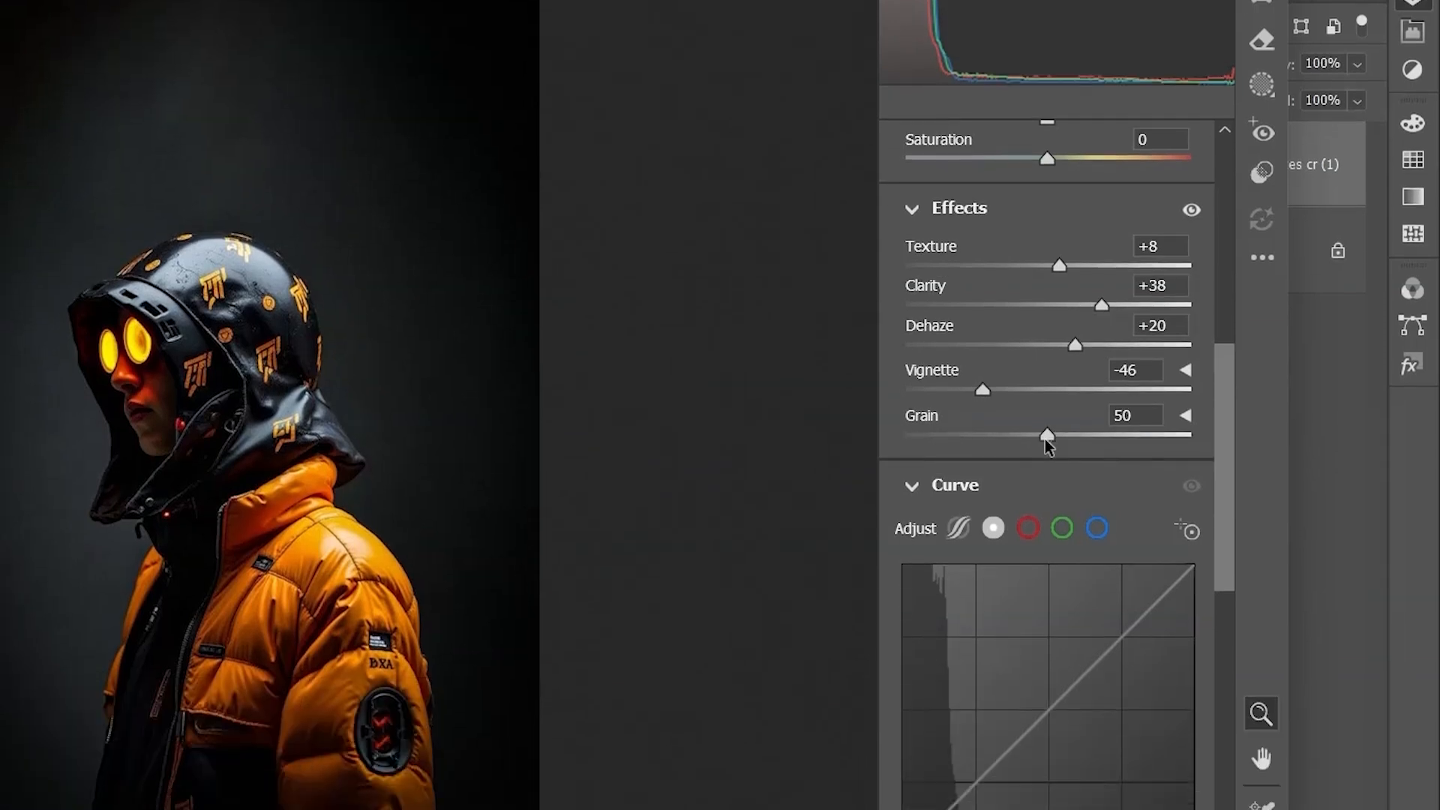
Step: Raise the Camera Raw point curve slightly in its upper part to brighten the image
scroll(1046, 574, down, 3)
click(1087, 642)
drag(1087, 315, 1080, 306)
scroll(1080, 304, down, 8)
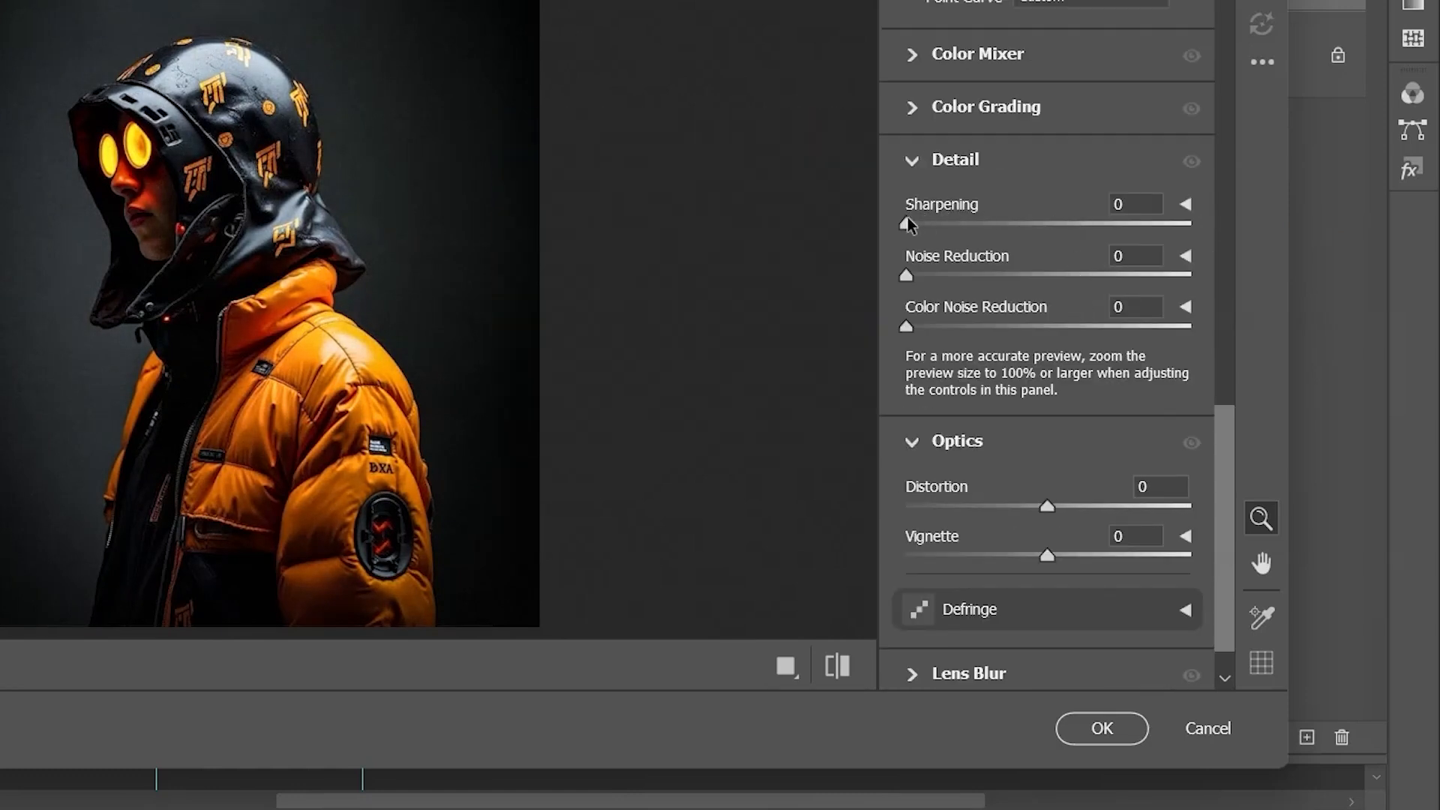
Step: Set Sharpening to 50, Noise Reduction to 10 and Color Noise Reduction to 23, and apply the Camera Raw filter
drag(907, 224, 1001, 224)
drag(945, 274, 936, 276)
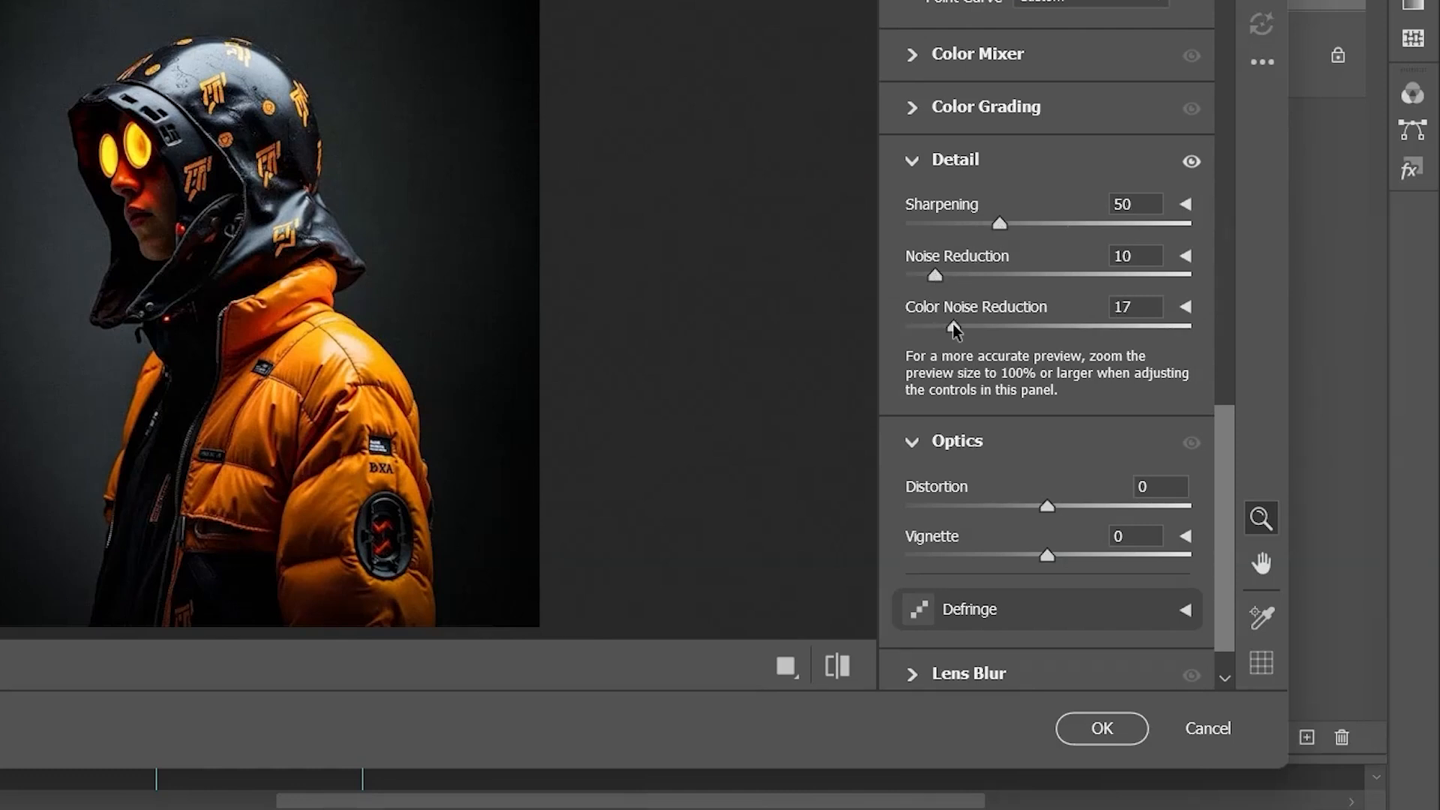
drag(953, 322, 972, 326)
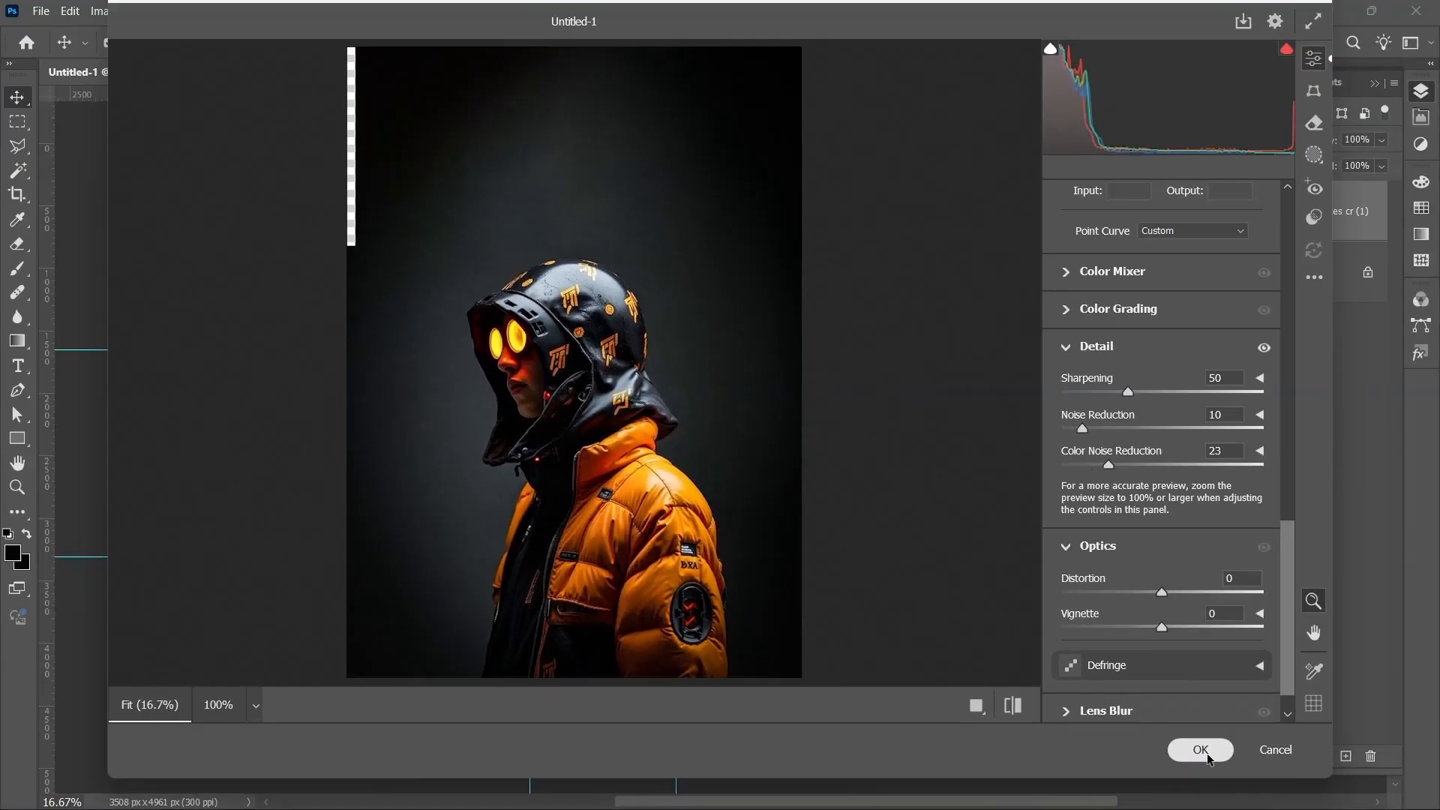
click(1125, 735)
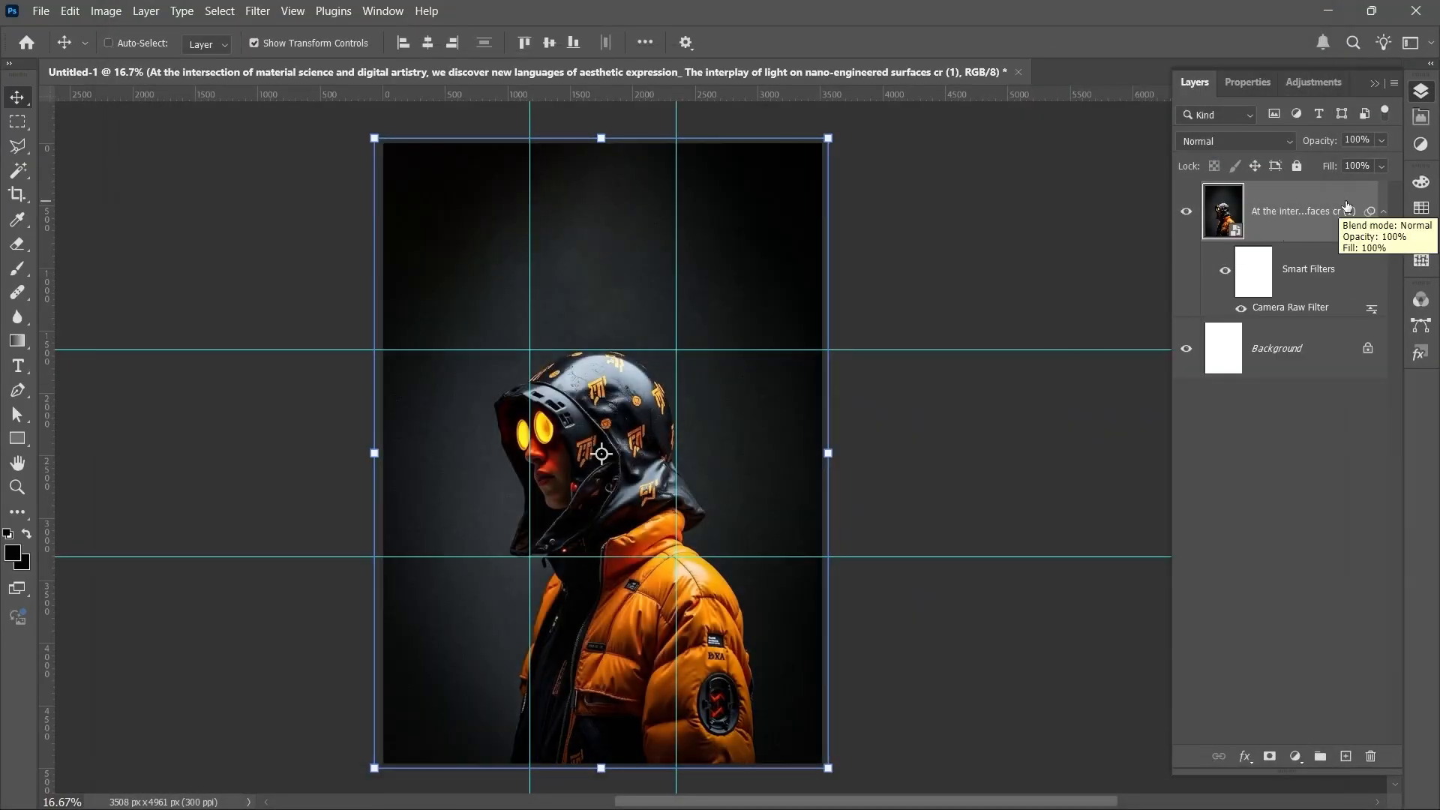
Step: Duplicate the portrait smart object and delete the smart filter from the copy
key(ctrl+j)
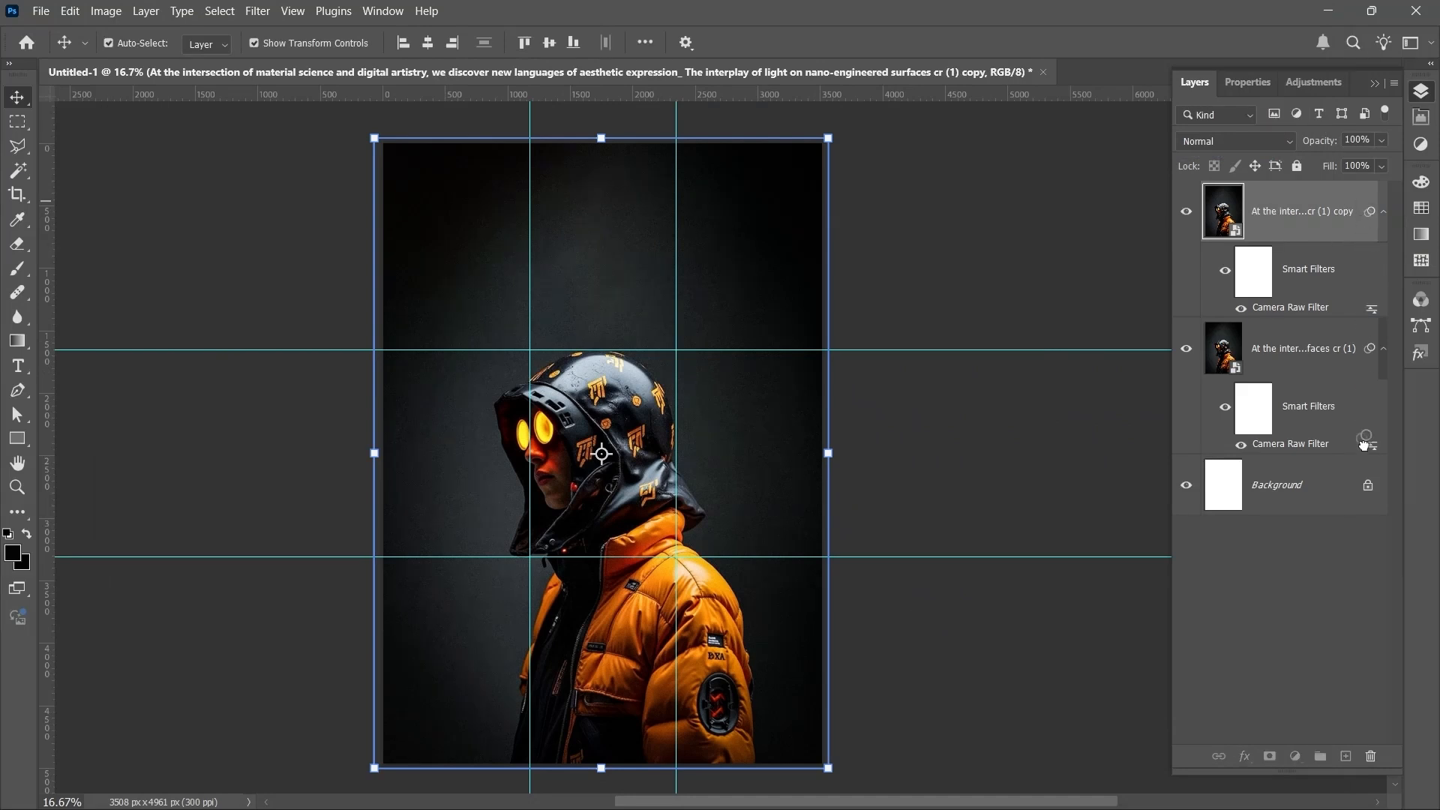
drag(1363, 763, 1368, 757)
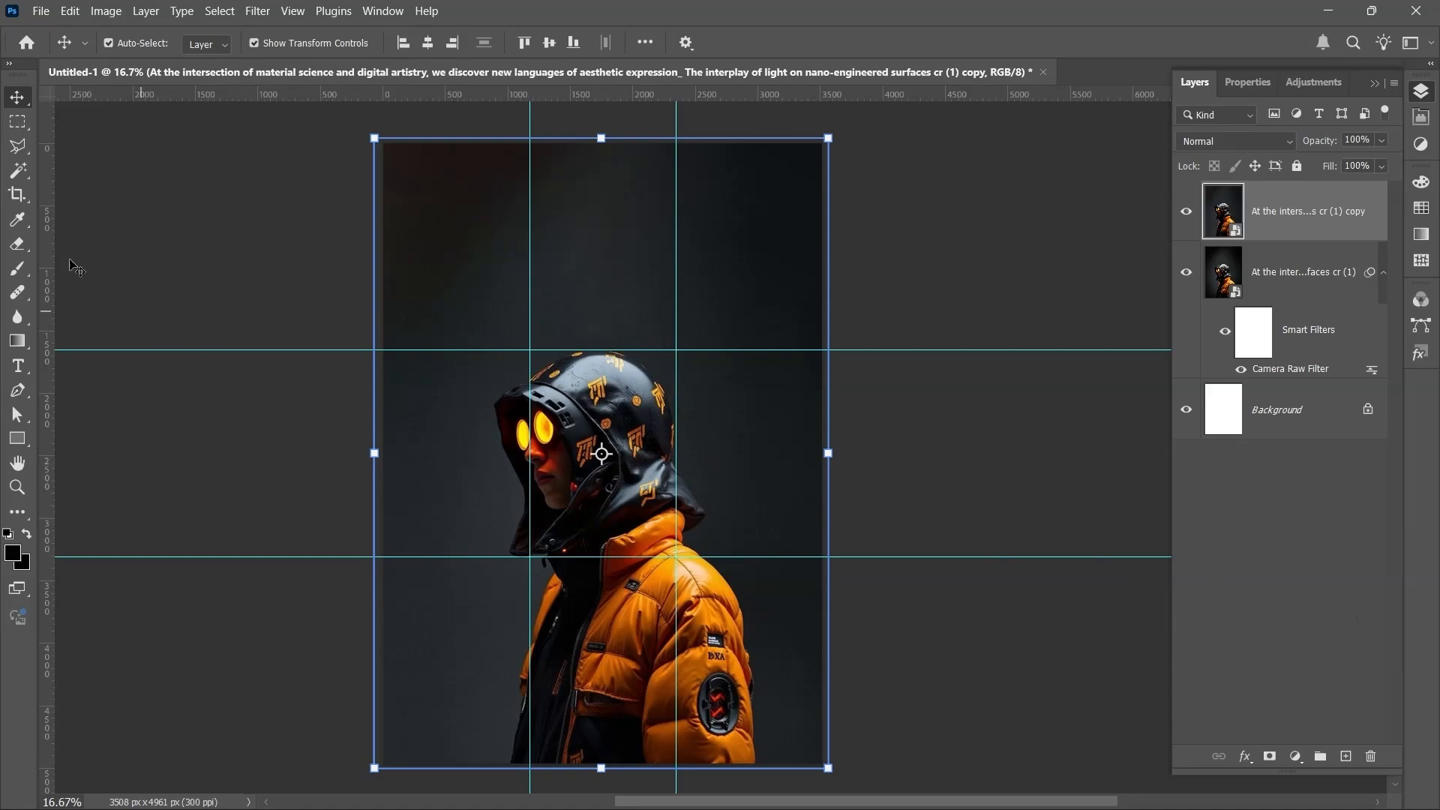
Step: Mask the copy to the figure using Select Subject, refining the helmet's top edge with a 522 px Quick Selection brush
click(16, 176)
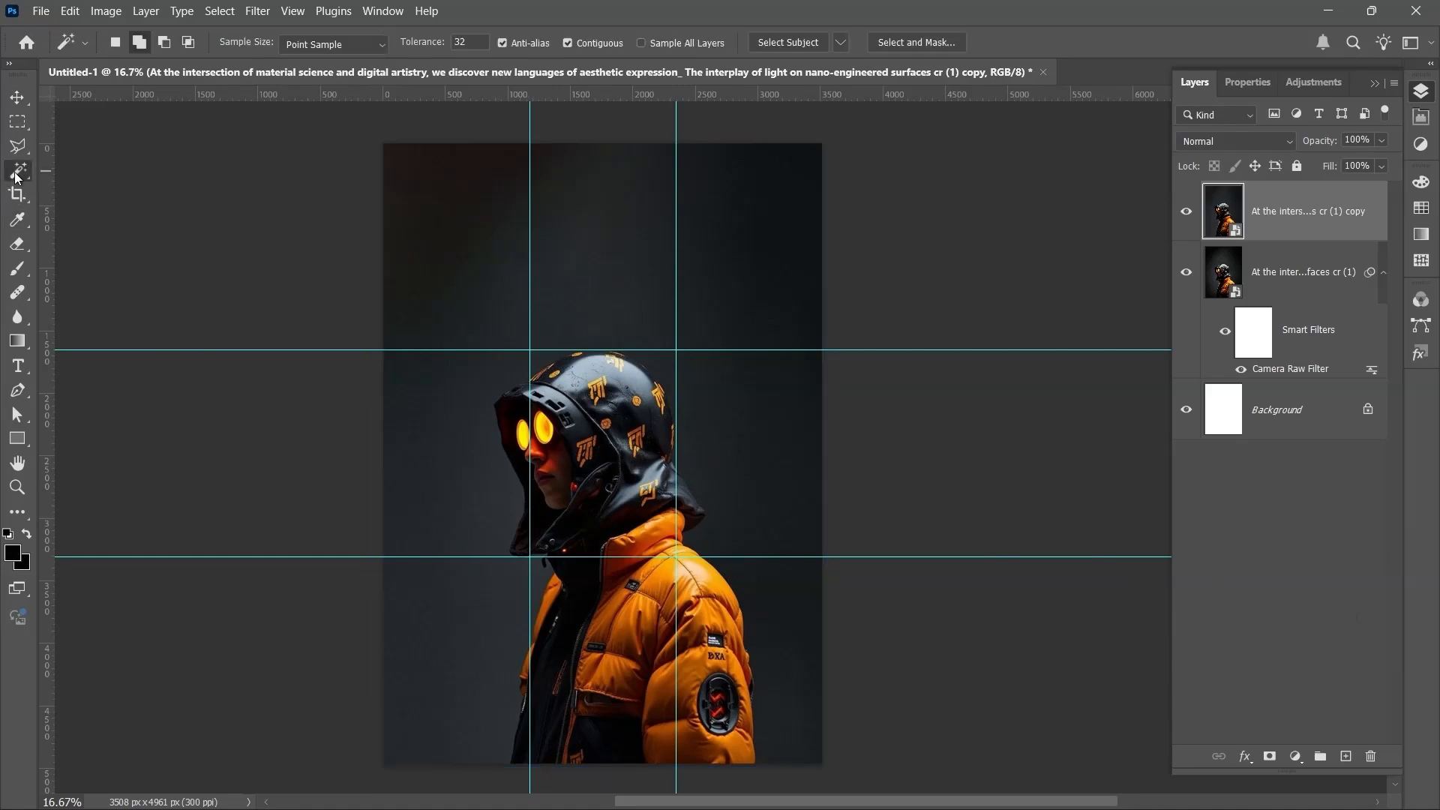
click(781, 43)
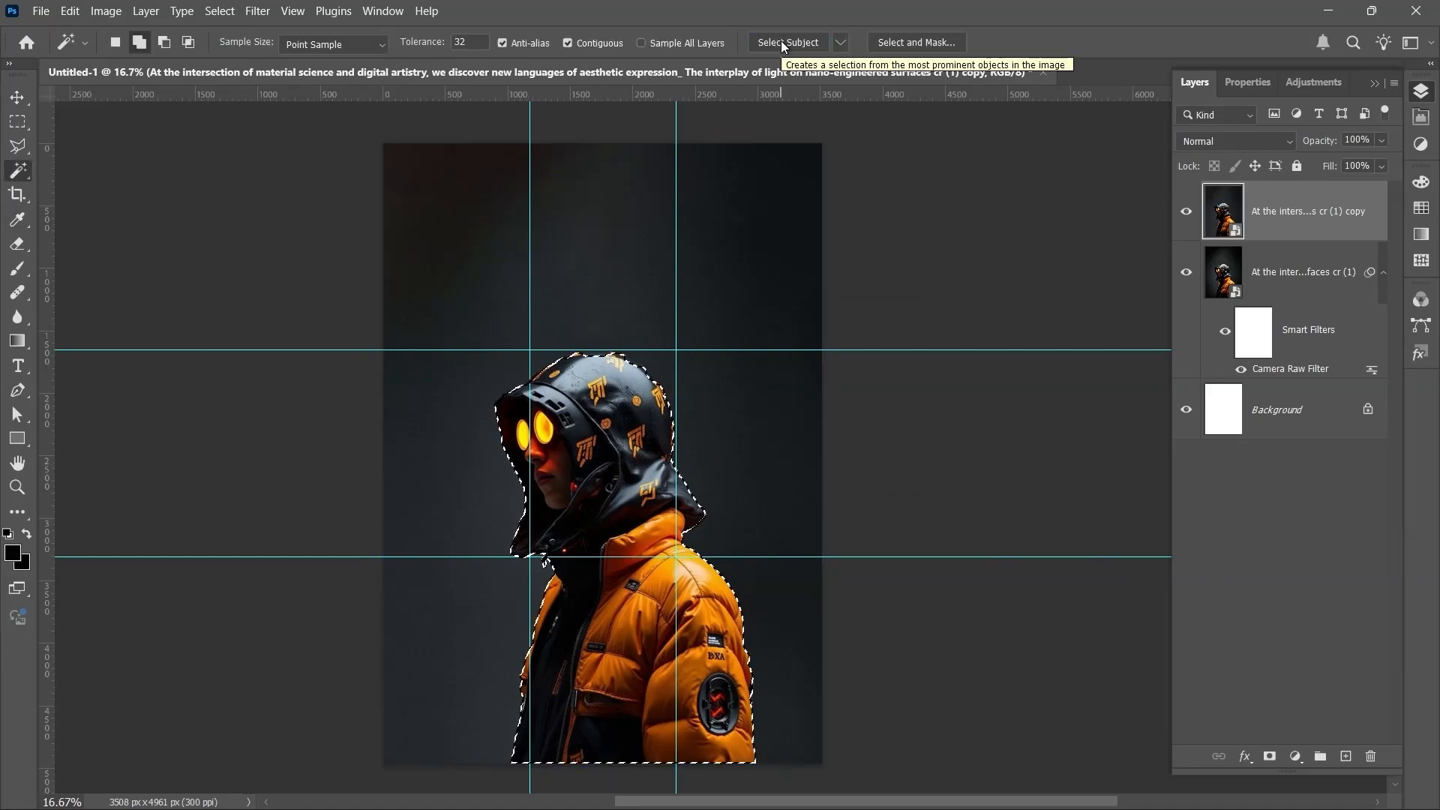
right_click(18, 171)
click(72, 185)
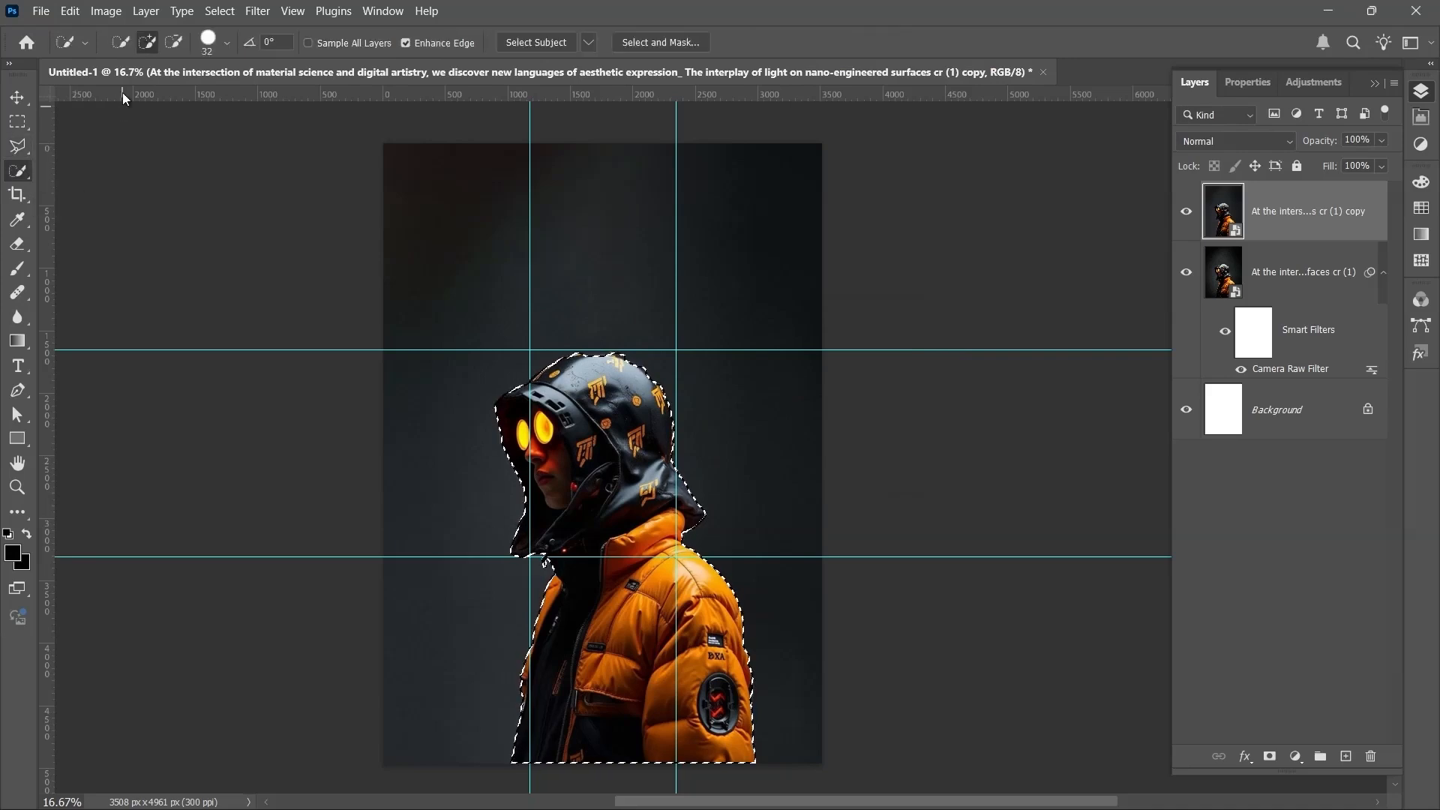
drag(592, 377, 622, 378)
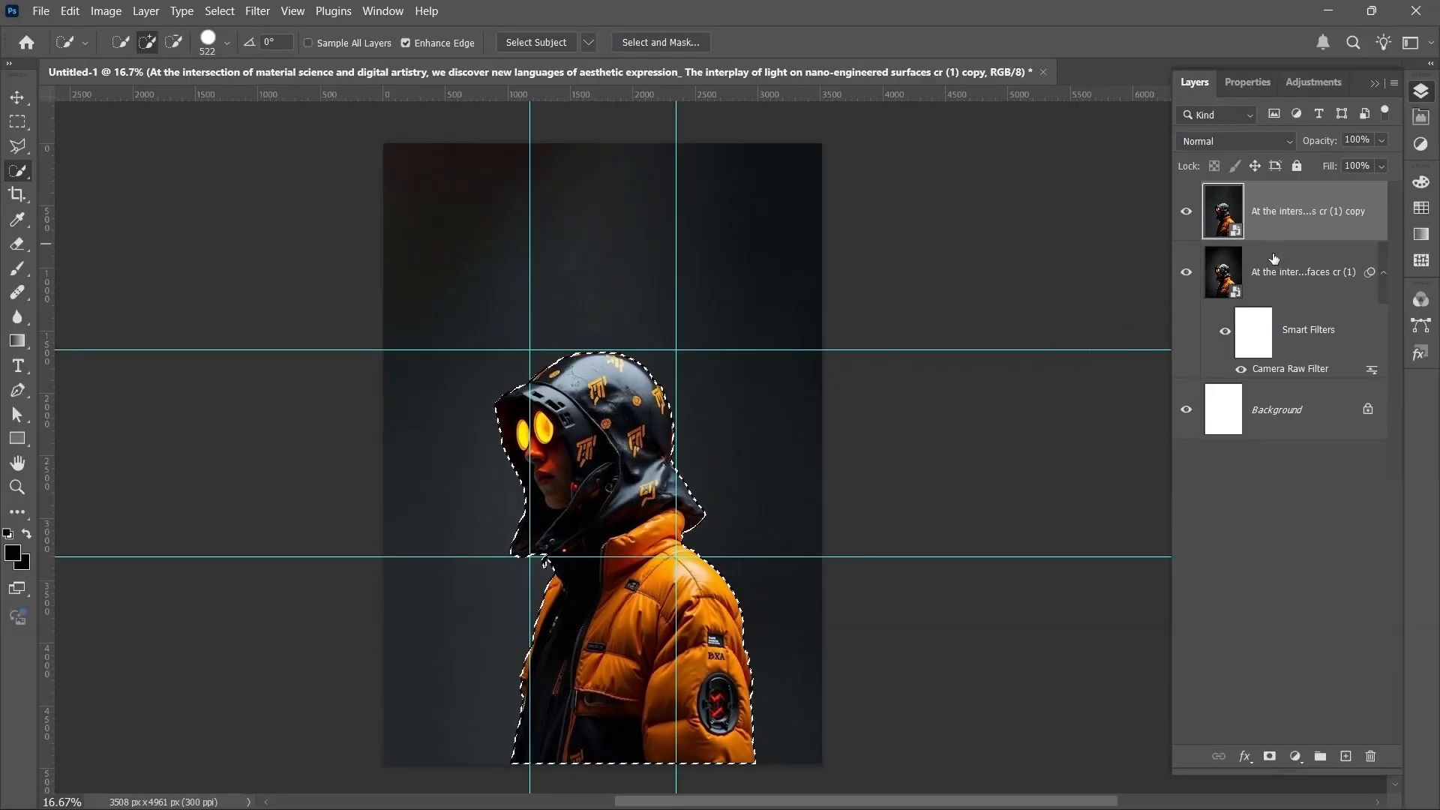
click(1271, 757)
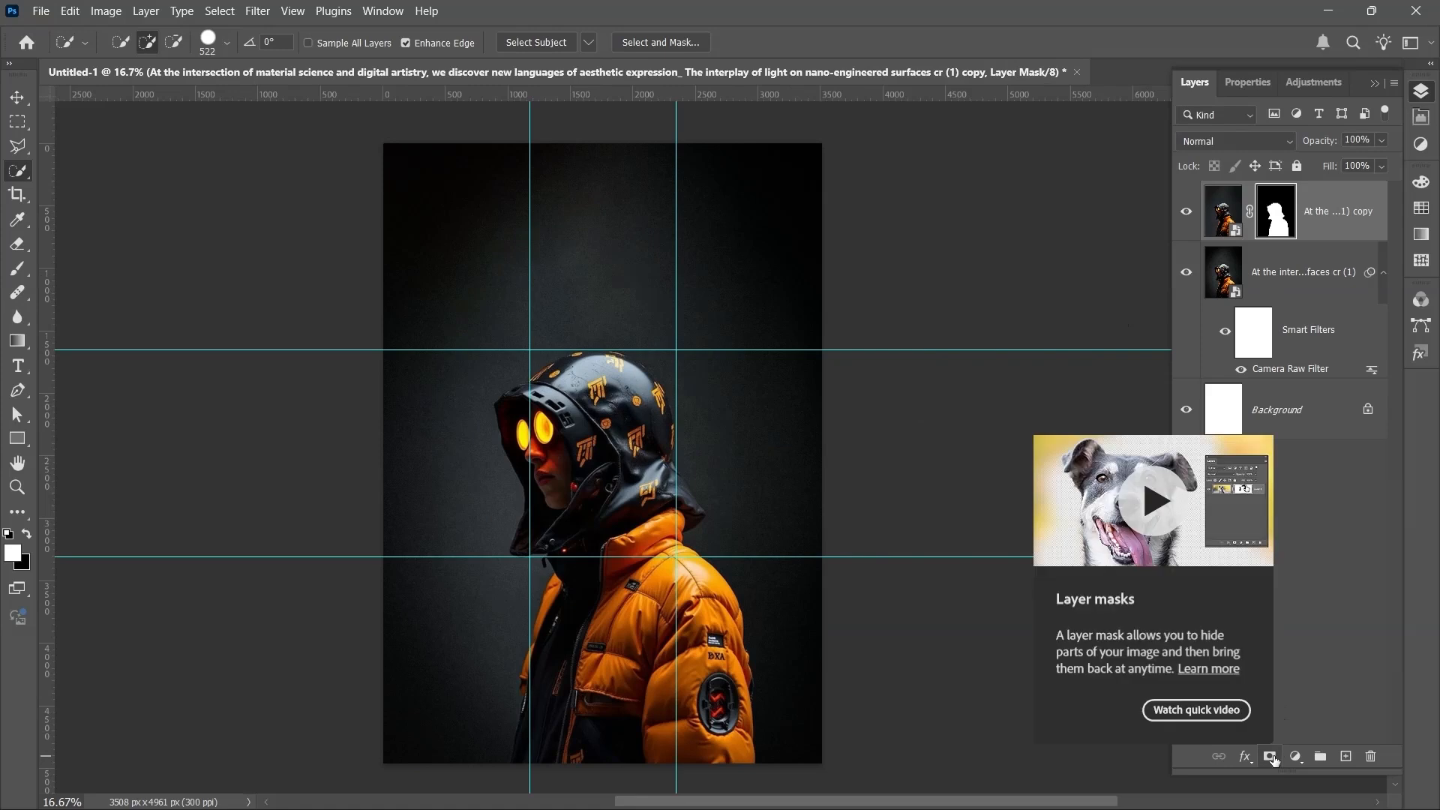
Step: Add a Curves adjustment layer above the masked portrait copy
click(17, 98)
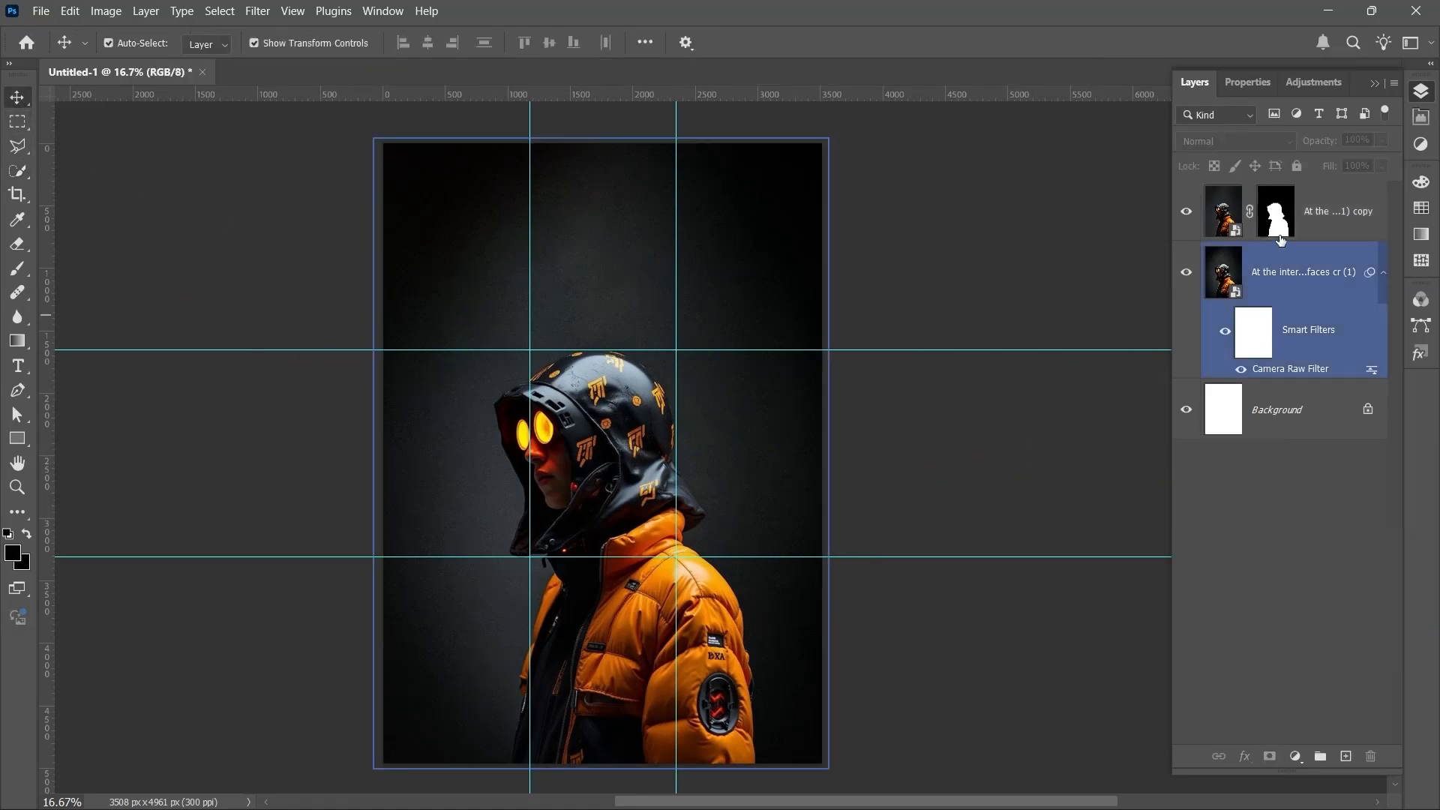
click(1328, 227)
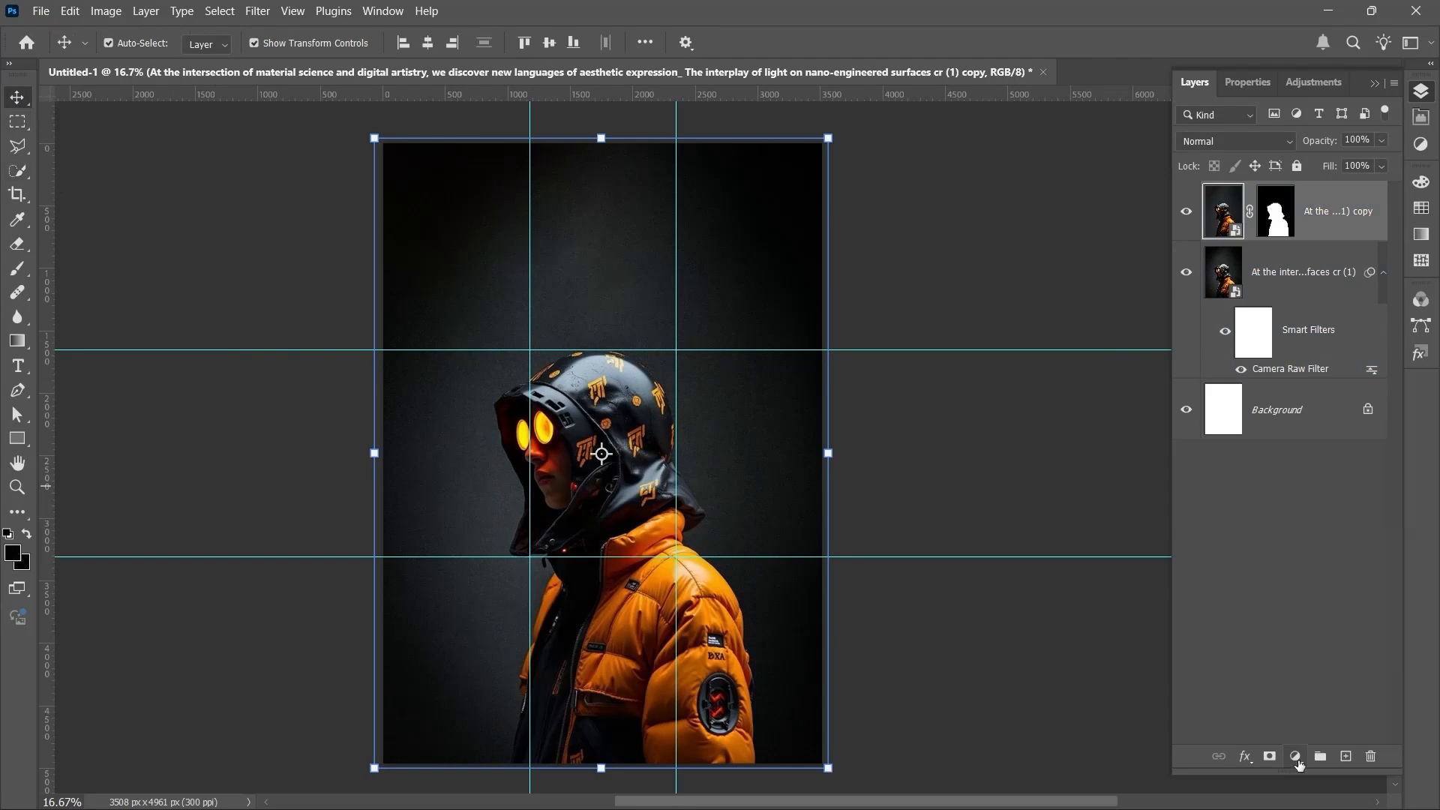
click(1296, 757)
click(1324, 528)
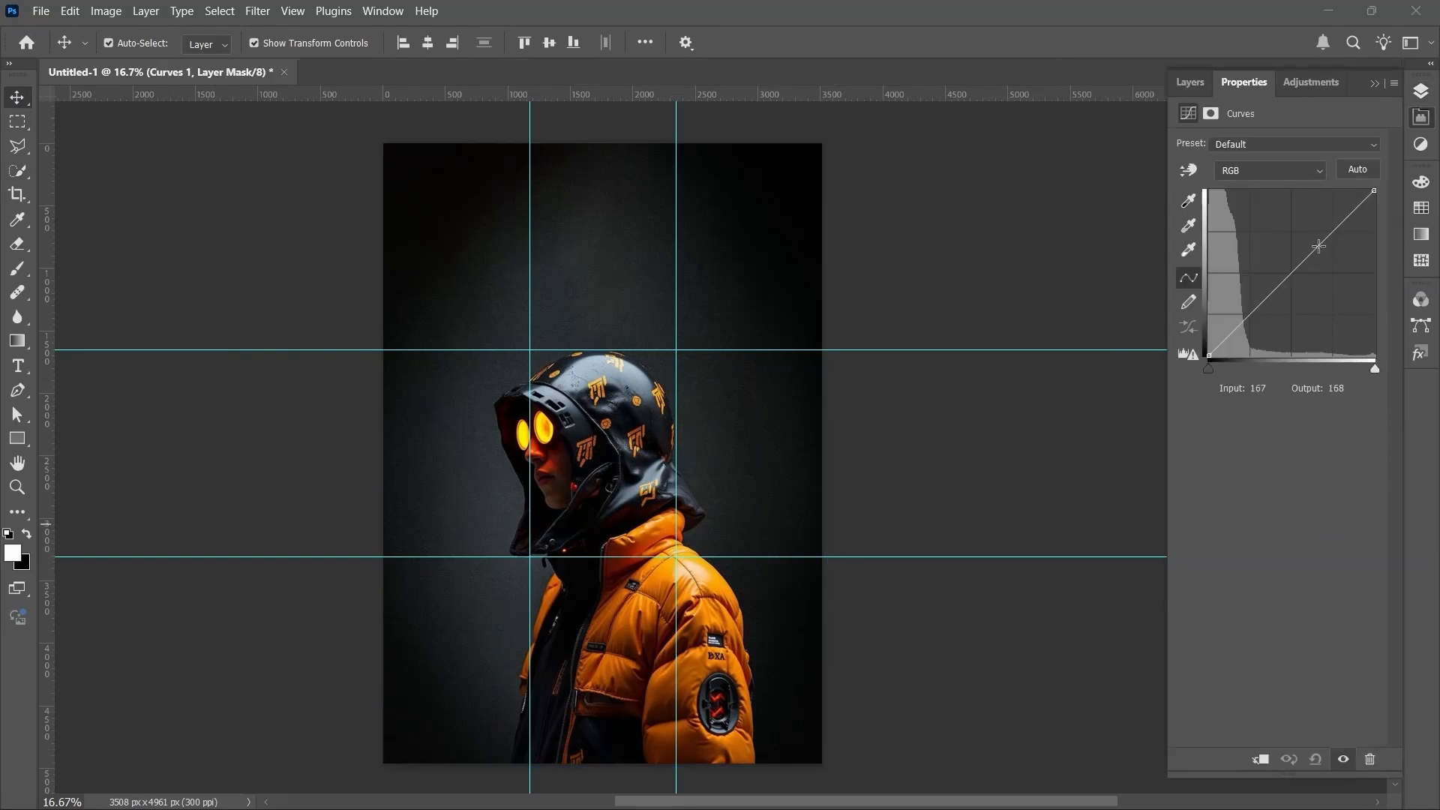
Step: Brighten the curve with points at input 154, output 182 and input 45, output 61, and clip the adjustment to the masked portrait copy
drag(1319, 246, 1309, 238)
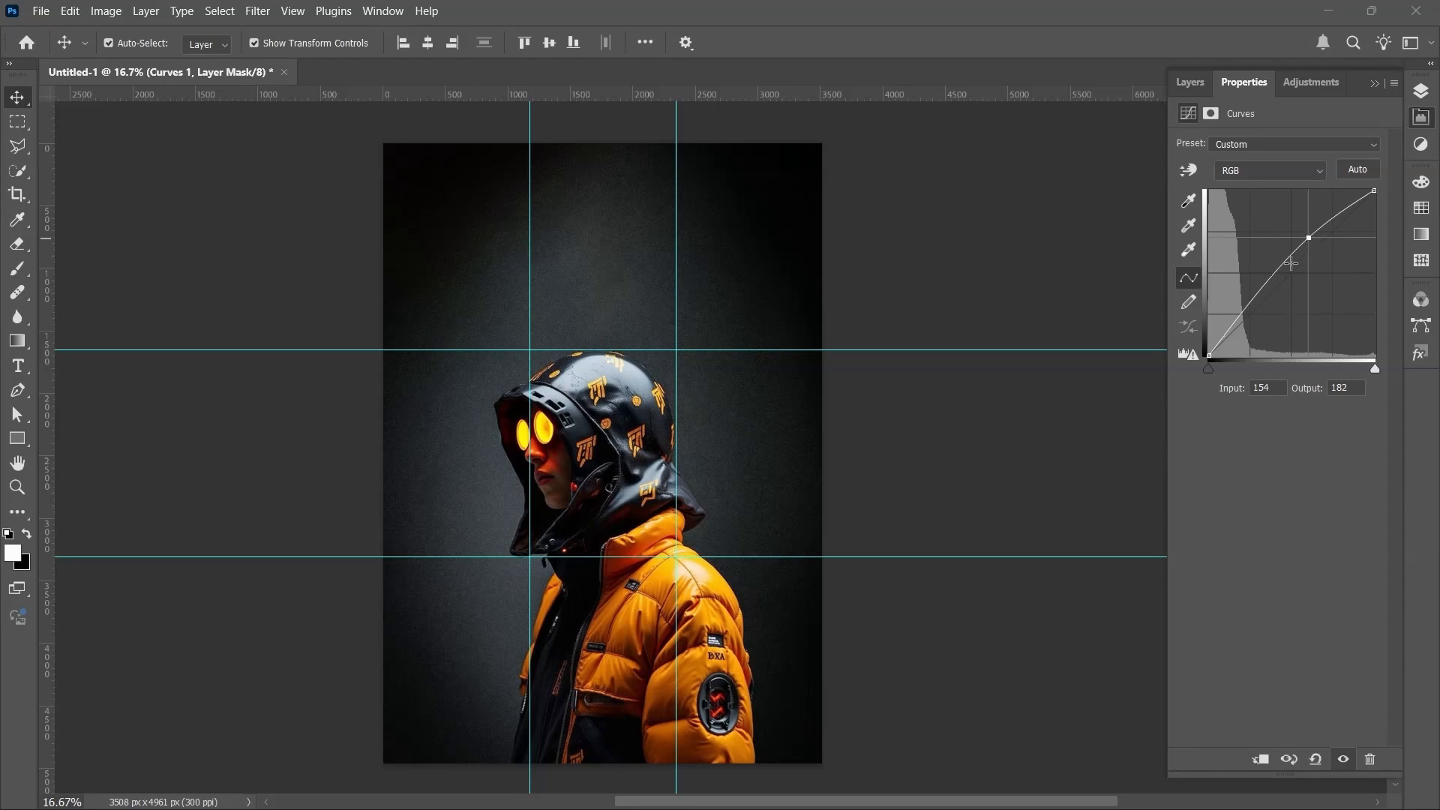
drag(1242, 310, 1240, 317)
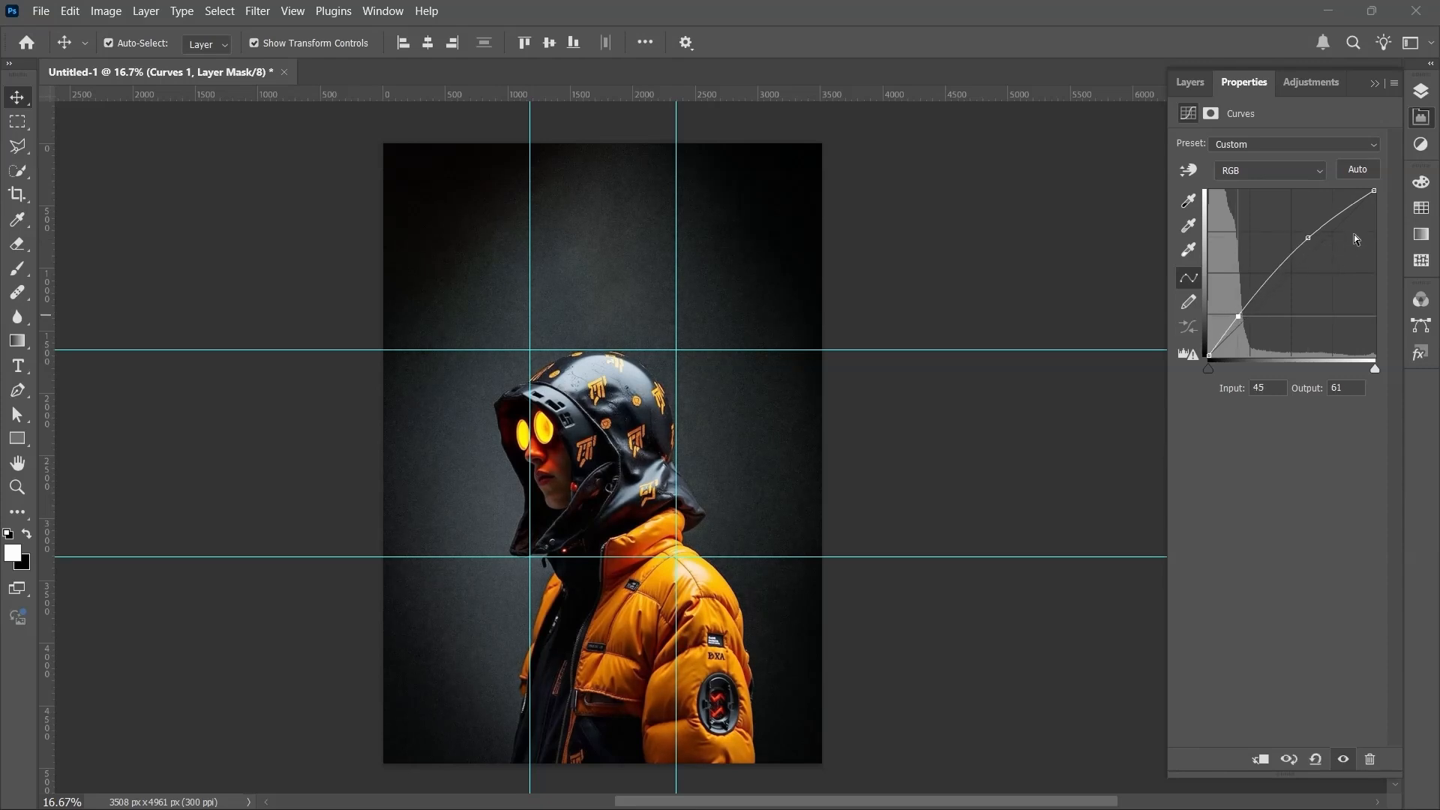
click(1419, 94)
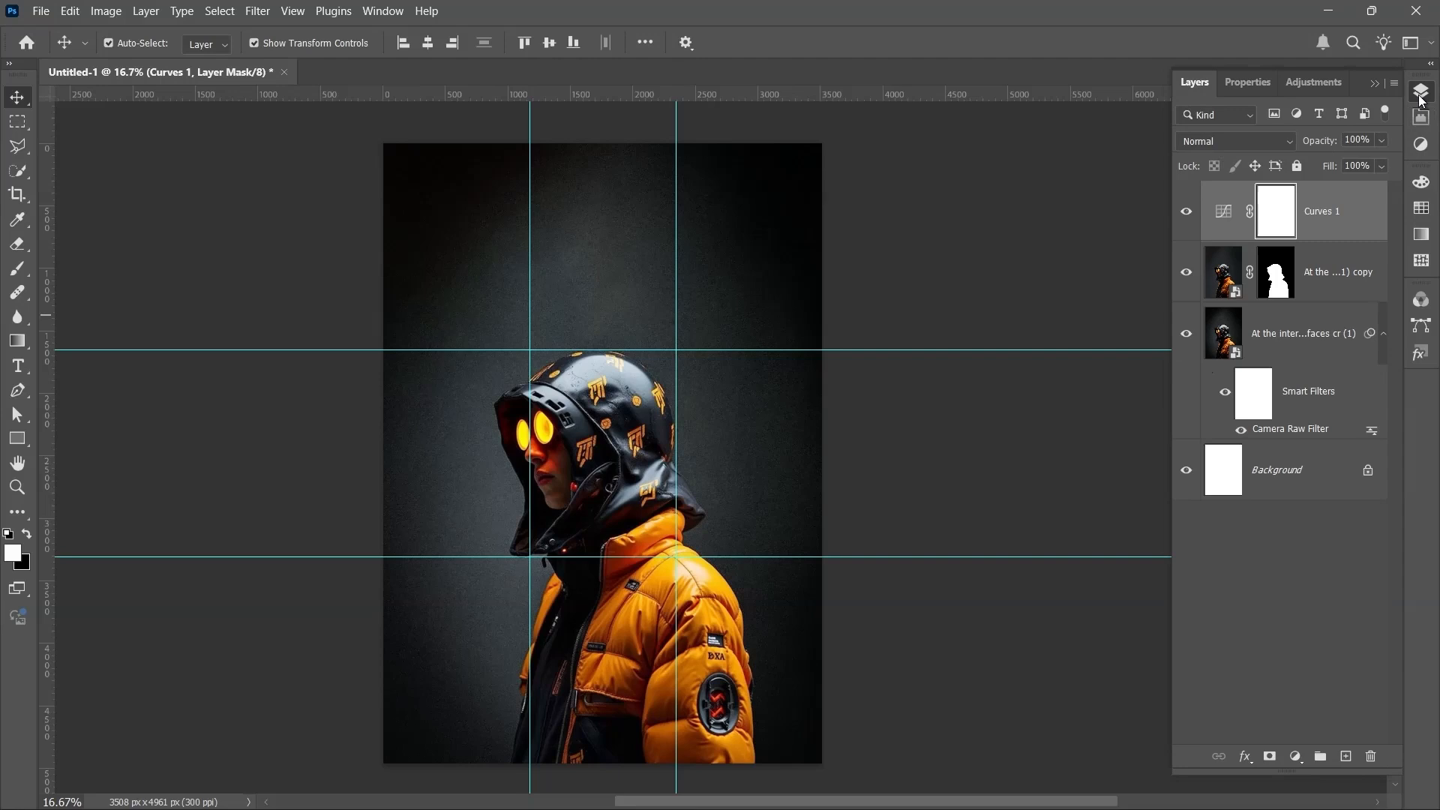
right_click(1341, 216)
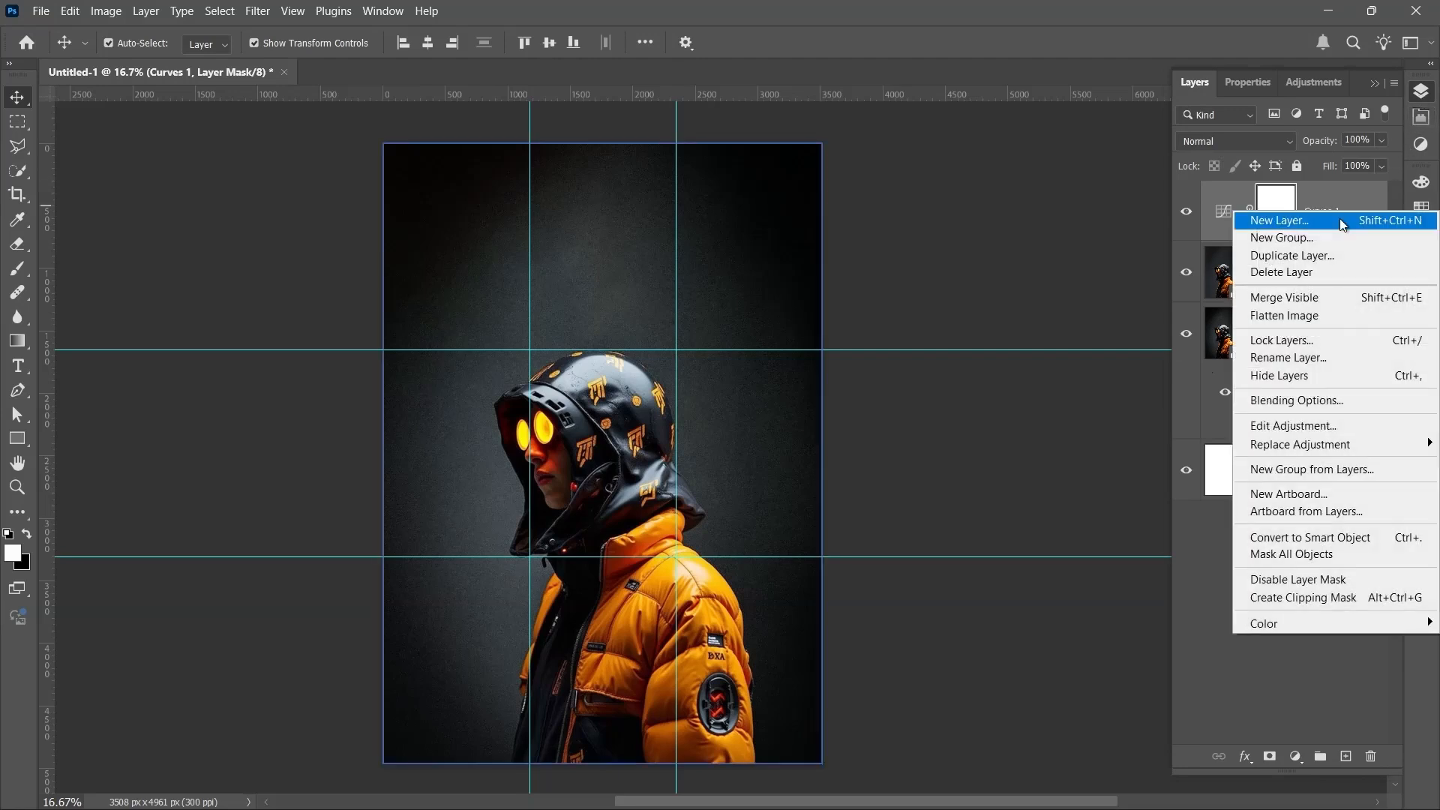
click(1352, 596)
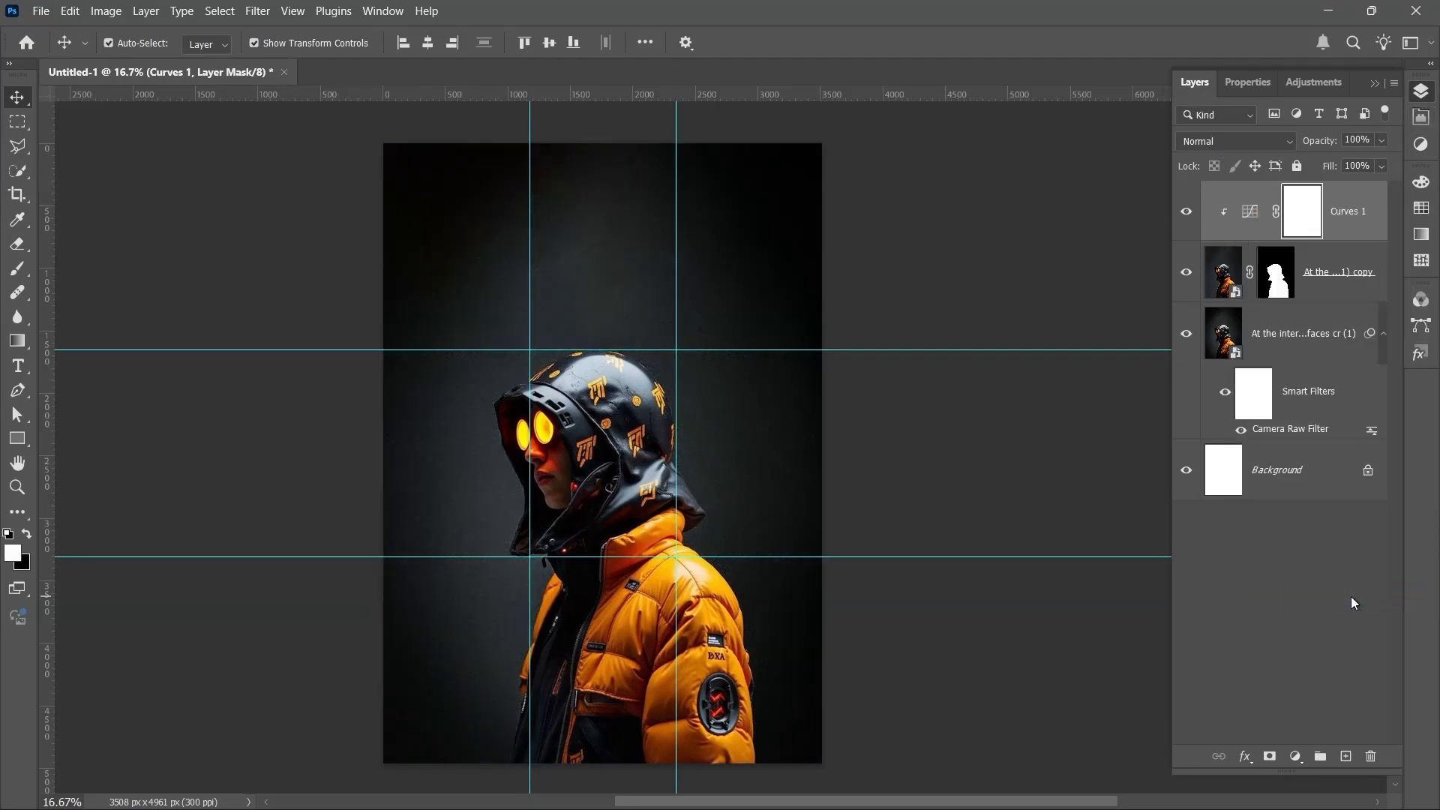
Step: Compare the figure with and without the clipped Curves adjustment
click(1186, 211)
click(1186, 211)
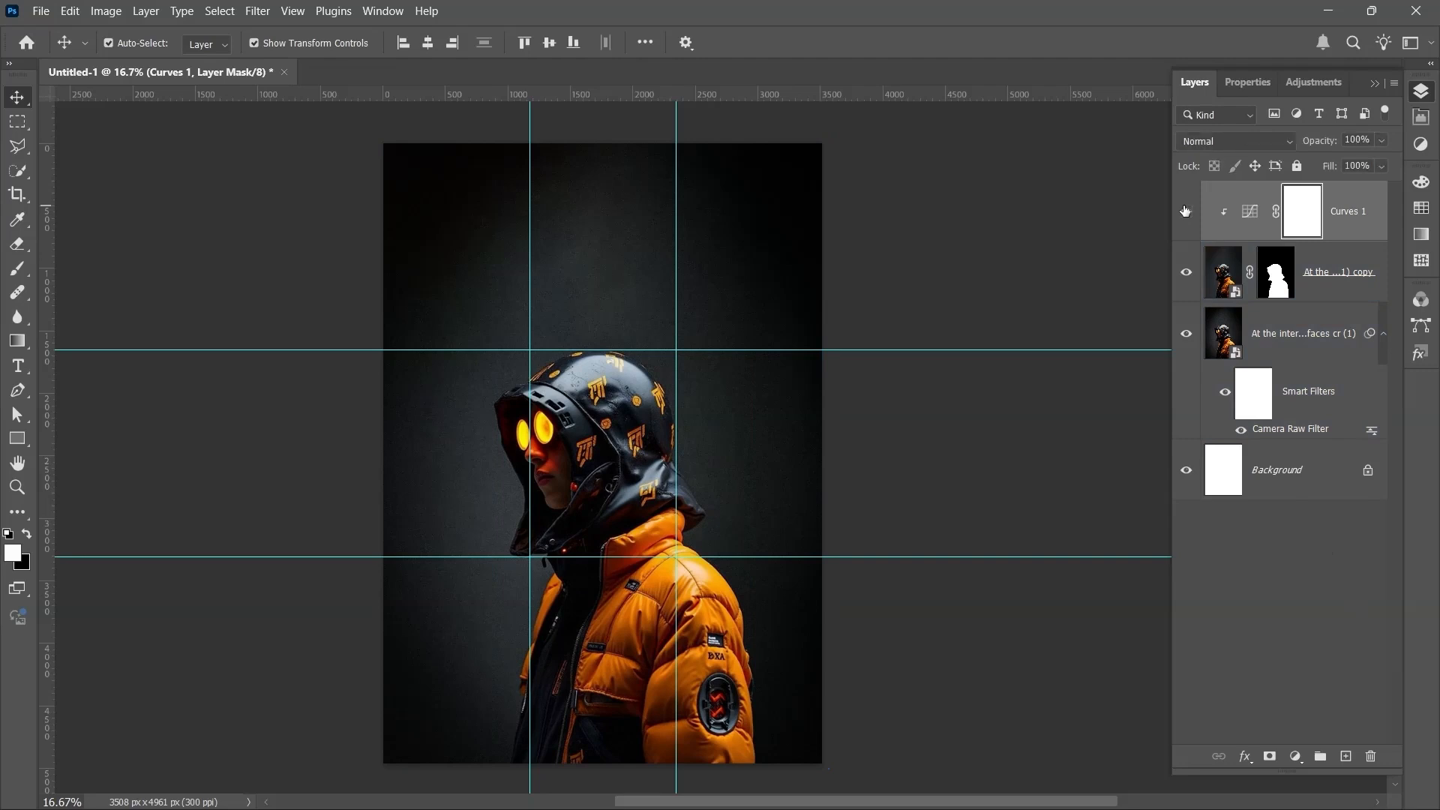
click(1186, 211)
click(1186, 211)
click(1186, 211)
click(1186, 210)
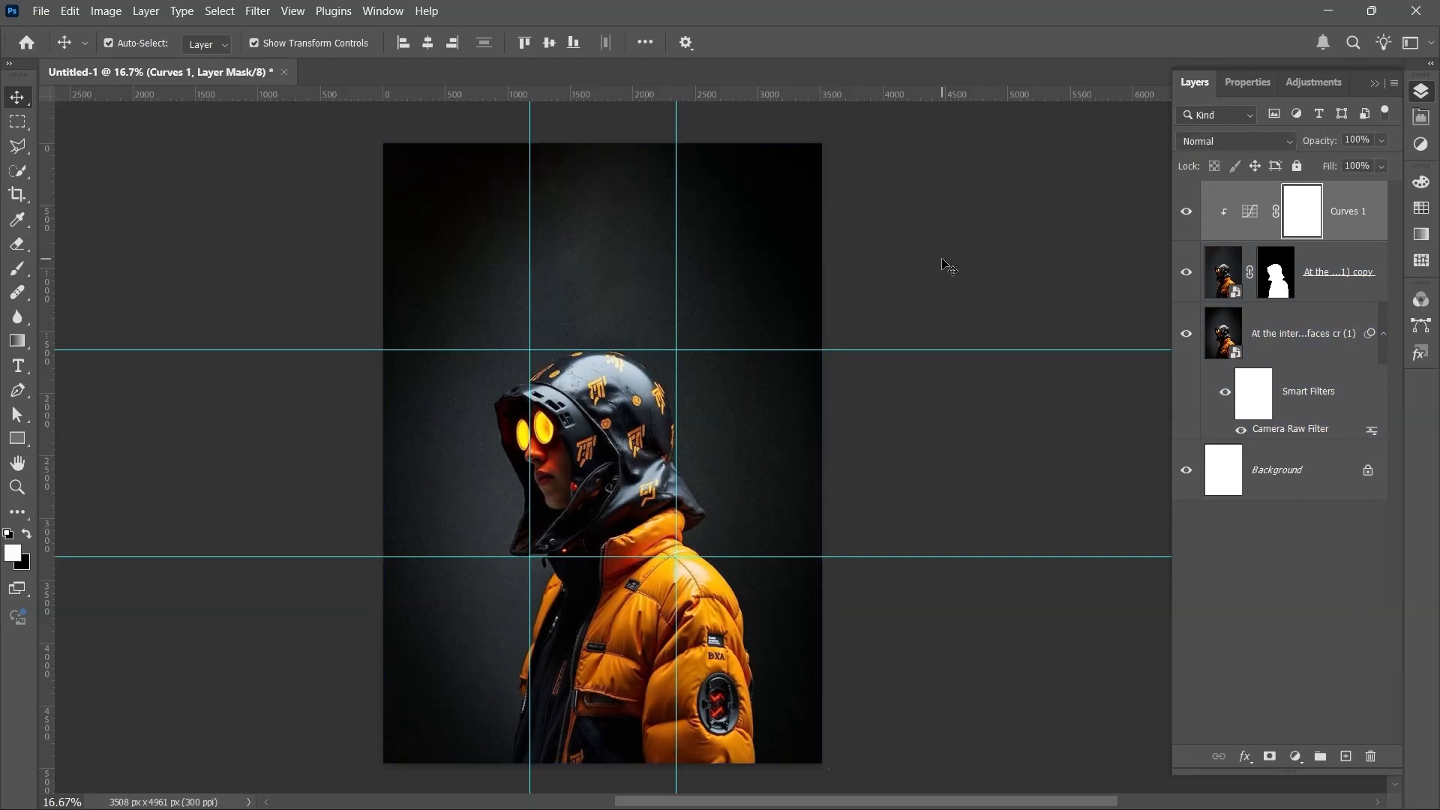
Step: Collapse the original portrait's smart filters and add a new empty layer directly above that smart object
click(527, 200)
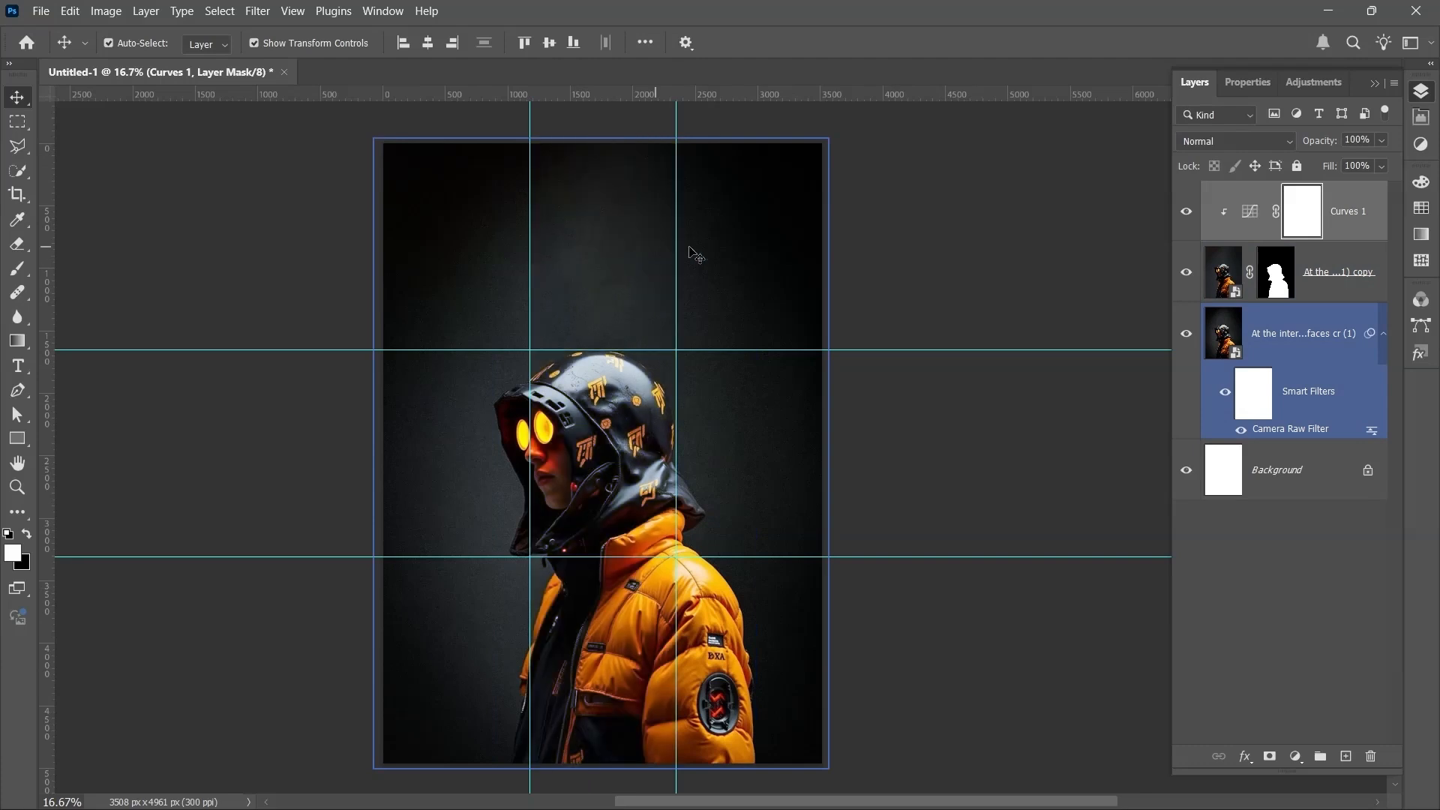
click(1384, 334)
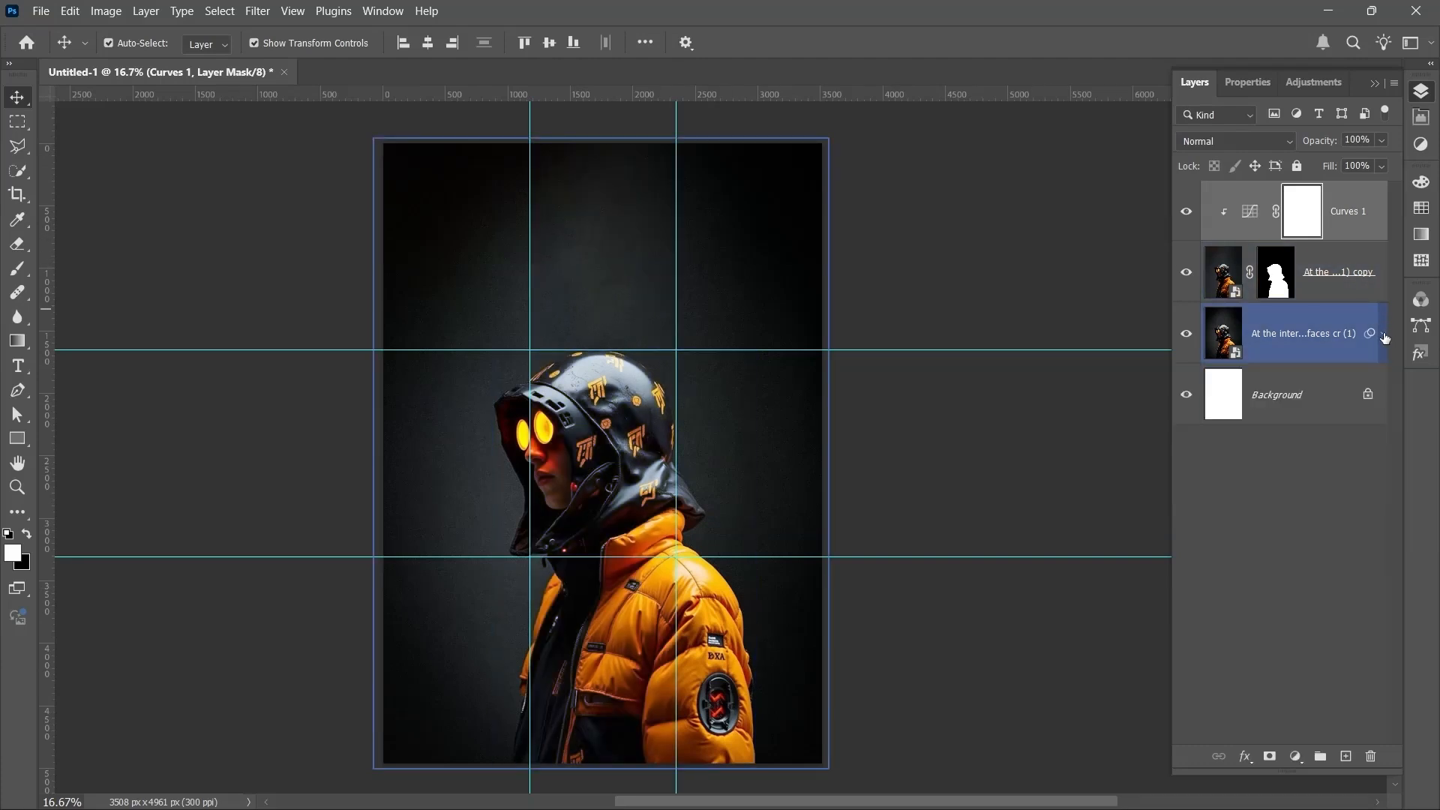
click(1300, 332)
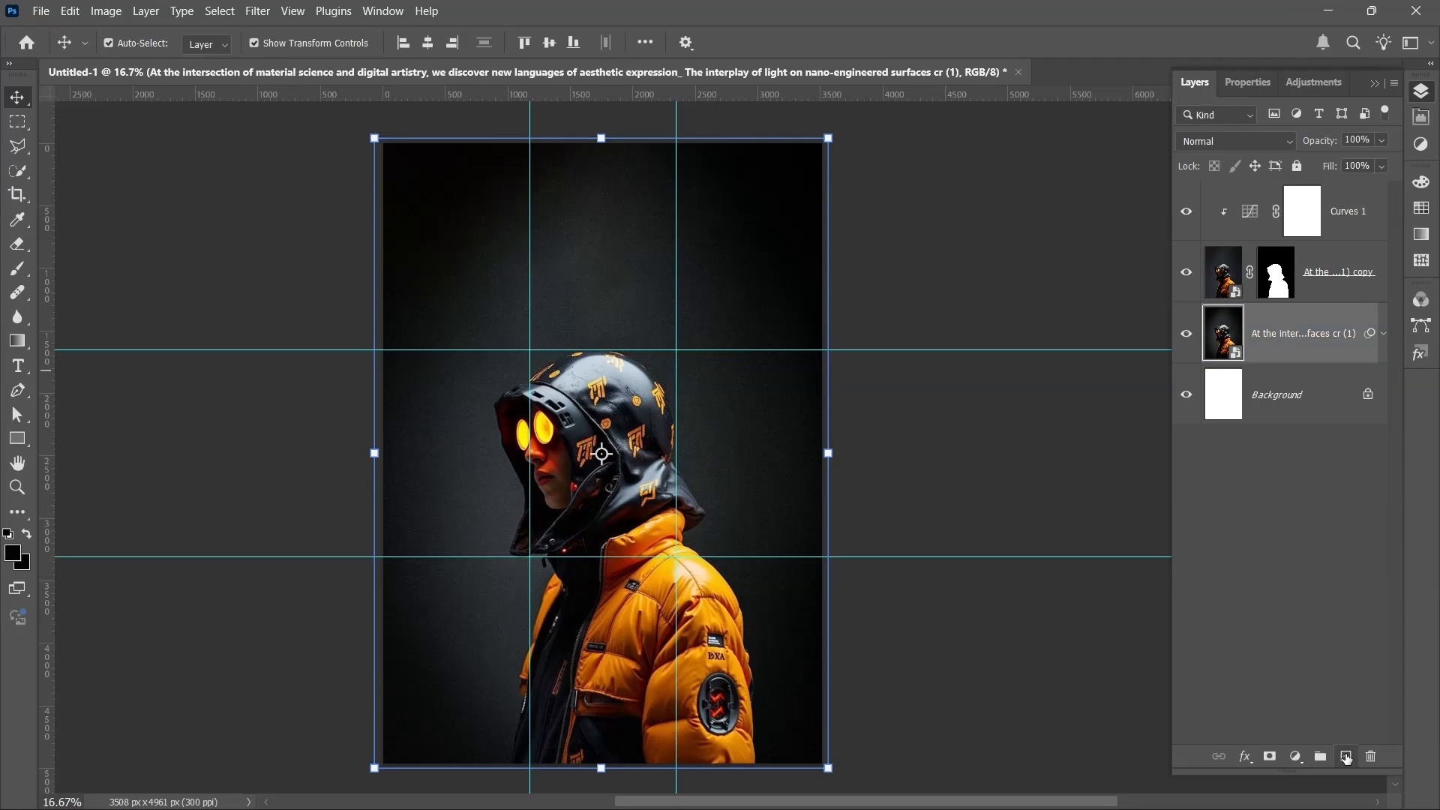
click(1346, 757)
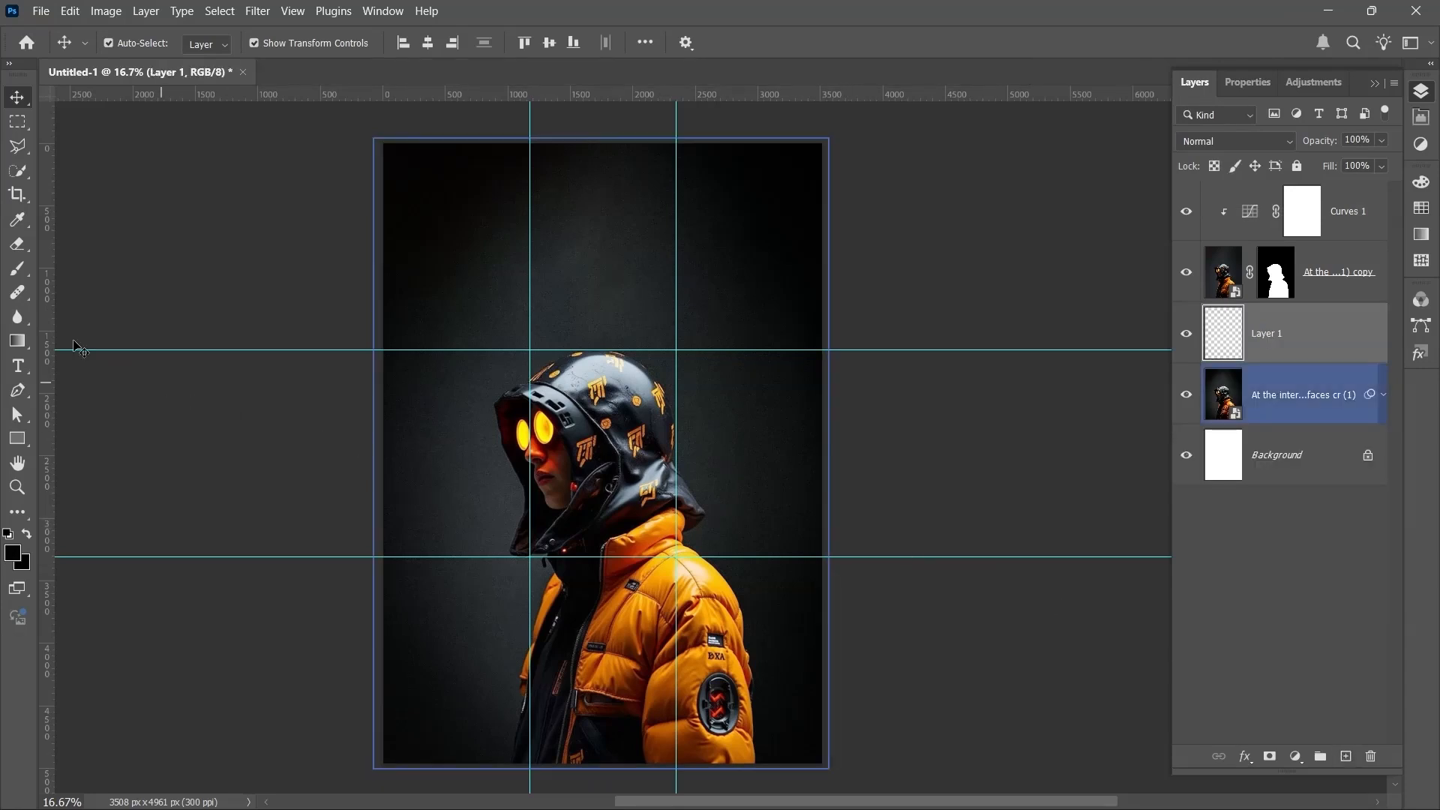
Step: Sample a red from the face and paint a glow behind the figure with a large soft brush at 0% hardness
click(18, 219)
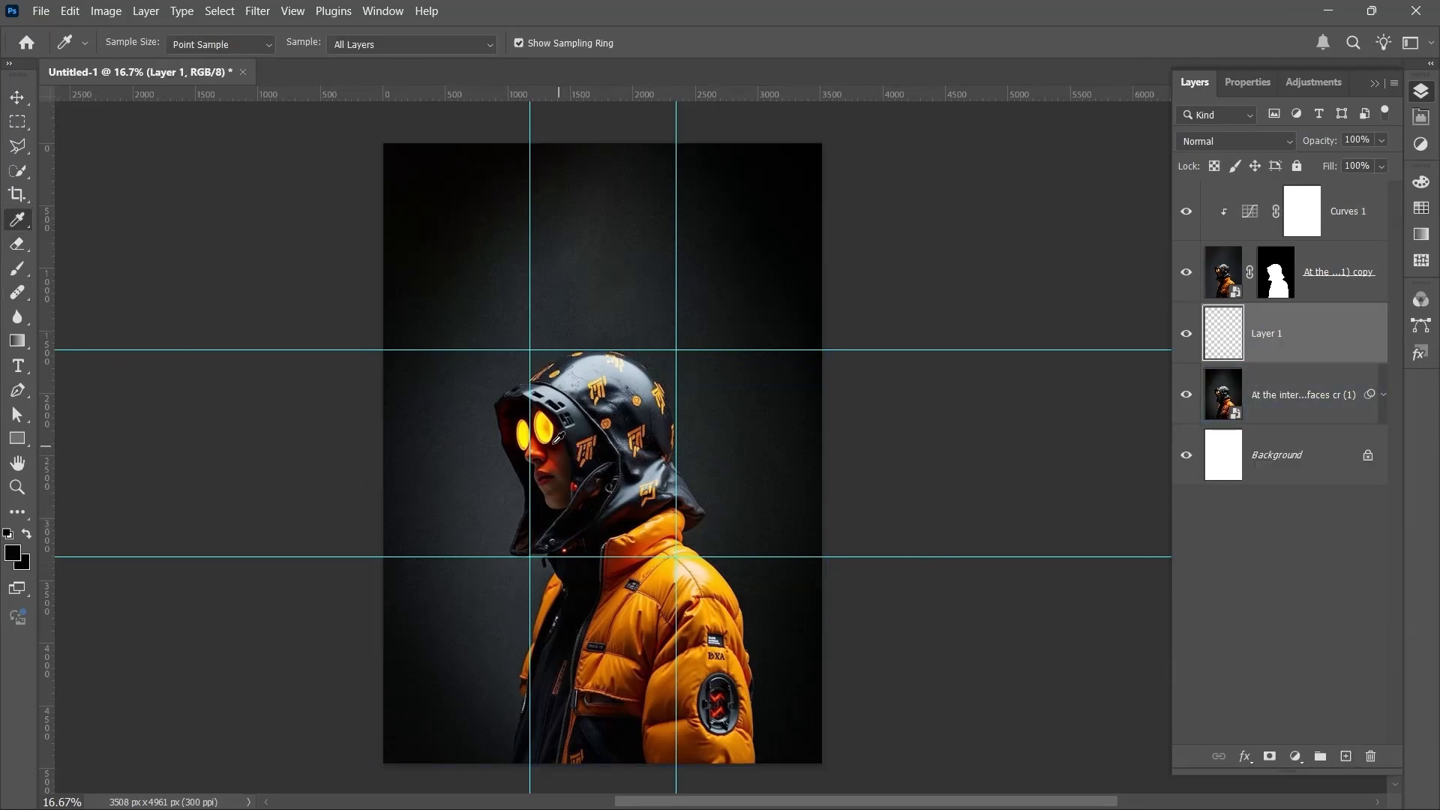
click(544, 441)
click(18, 270)
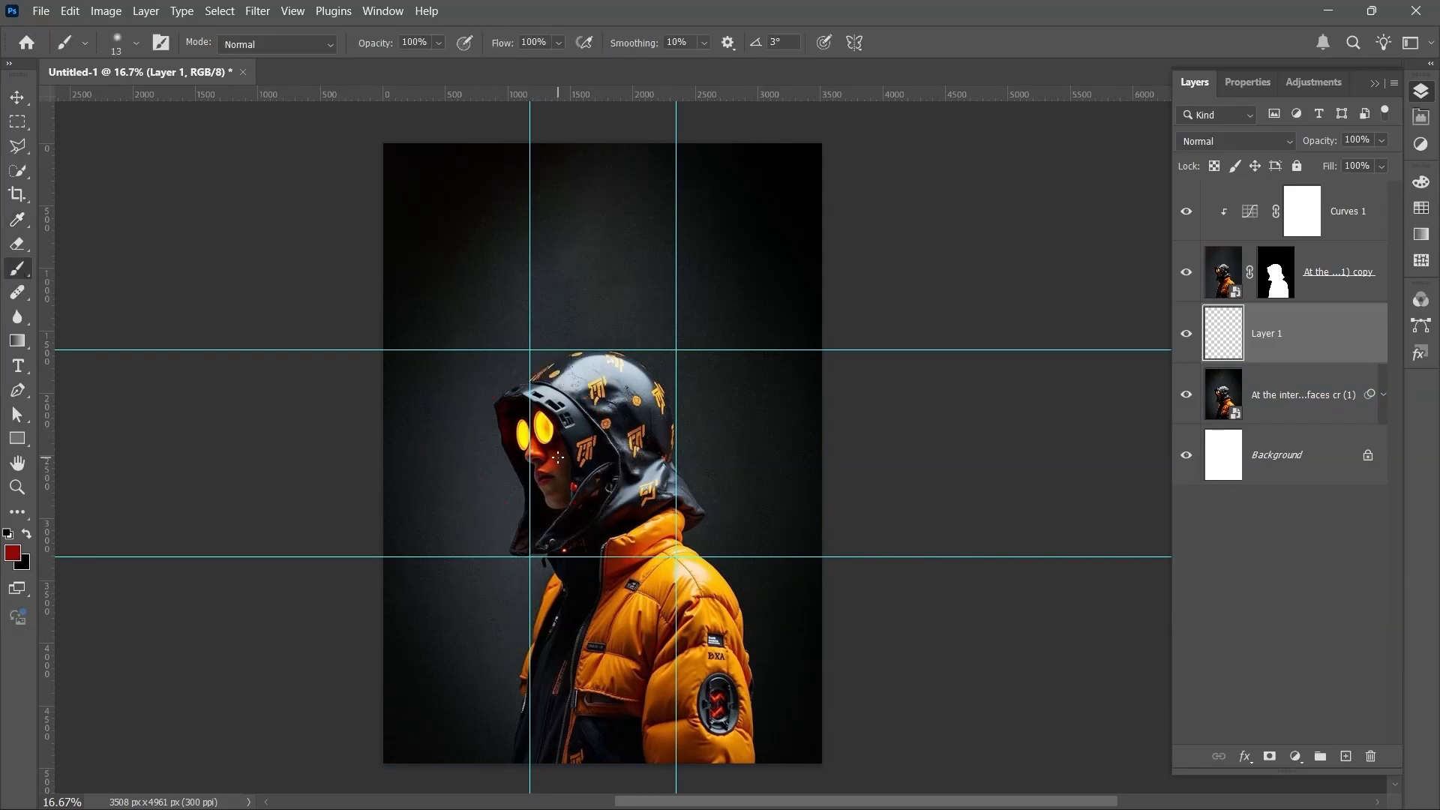
mouse_move(558, 458)
mouse_down()
mouse_move(668, 472)
mouse_move(611, 445)
mouse_up()
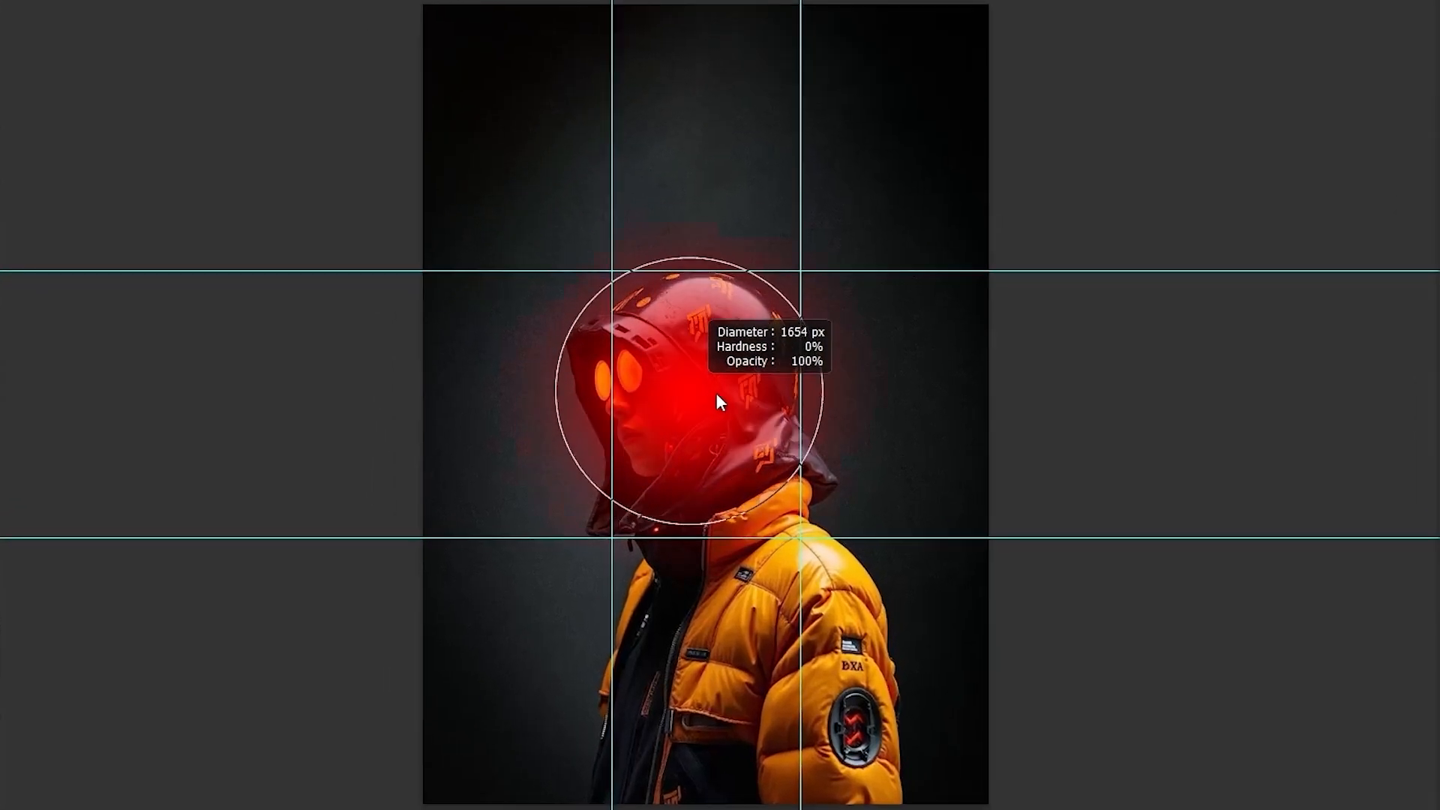
mouse_move(716, 393)
mouse_down()
mouse_move(732, 397)
mouse_move(655, 392)
mouse_move(610, 412)
mouse_move(611, 450)
mouse_move(637, 418)
mouse_move(635, 457)
mouse_up()
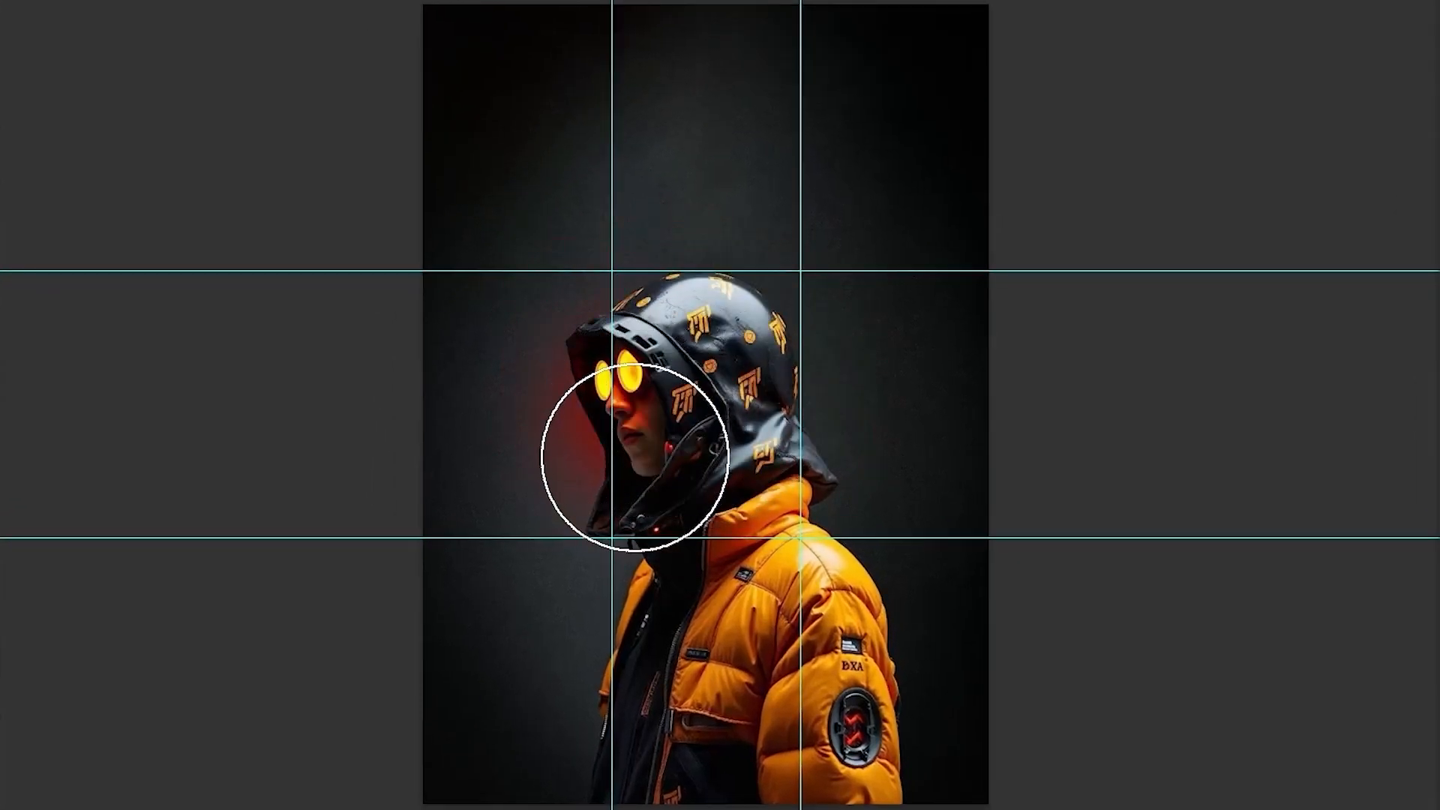
mouse_move(660, 402)
mouse_down()
mouse_move(696, 405)
mouse_move(754, 421)
mouse_move(694, 376)
mouse_move(655, 395)
mouse_move(652, 434)
mouse_move(732, 429)
mouse_move(758, 470)
mouse_move(725, 473)
mouse_move(738, 421)
mouse_move(712, 384)
mouse_up()
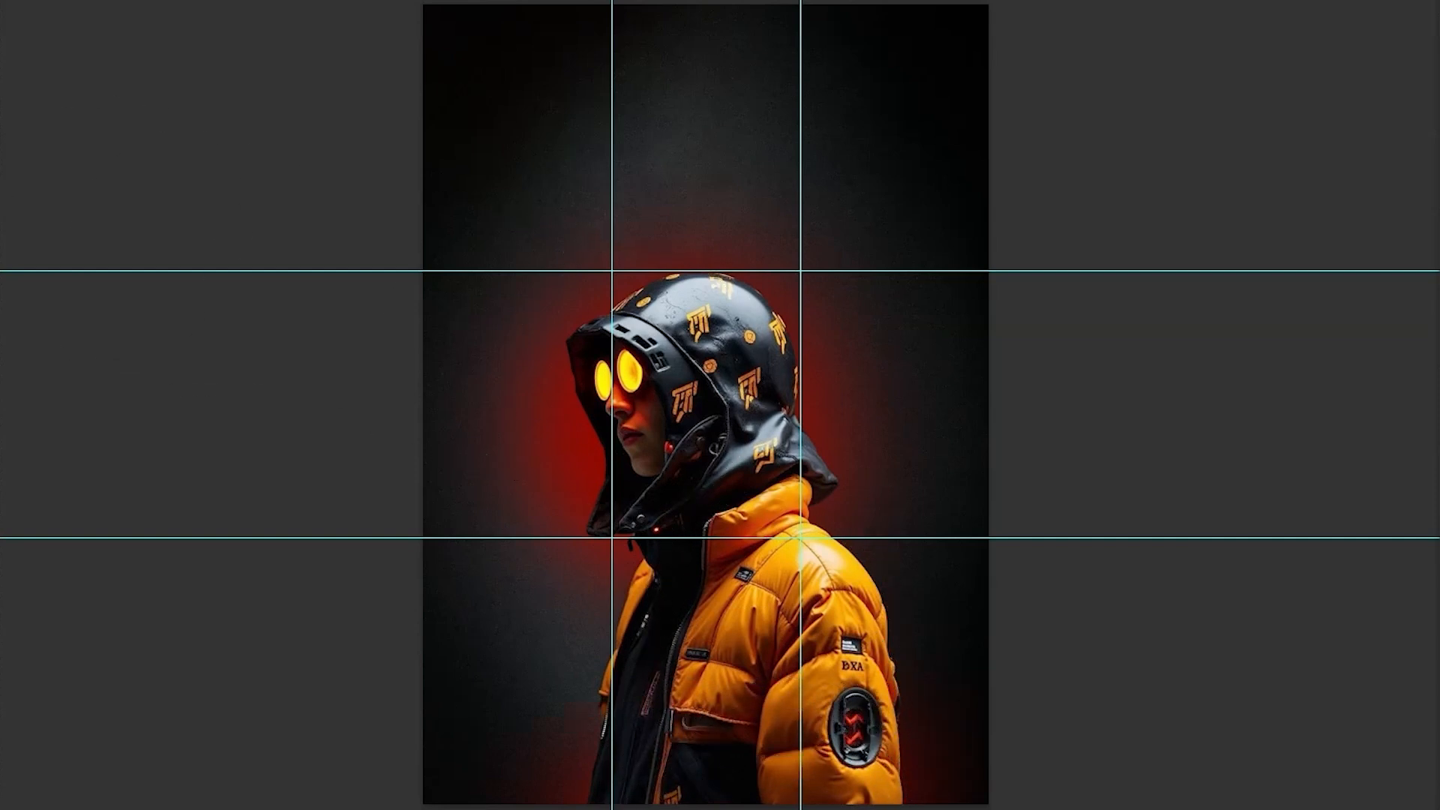
Step: Paint yellow sampled from the goggles into the glow behind the helmet and set the glow layer's blend mode to Linear Dodge (Add)
alt+click(606, 377)
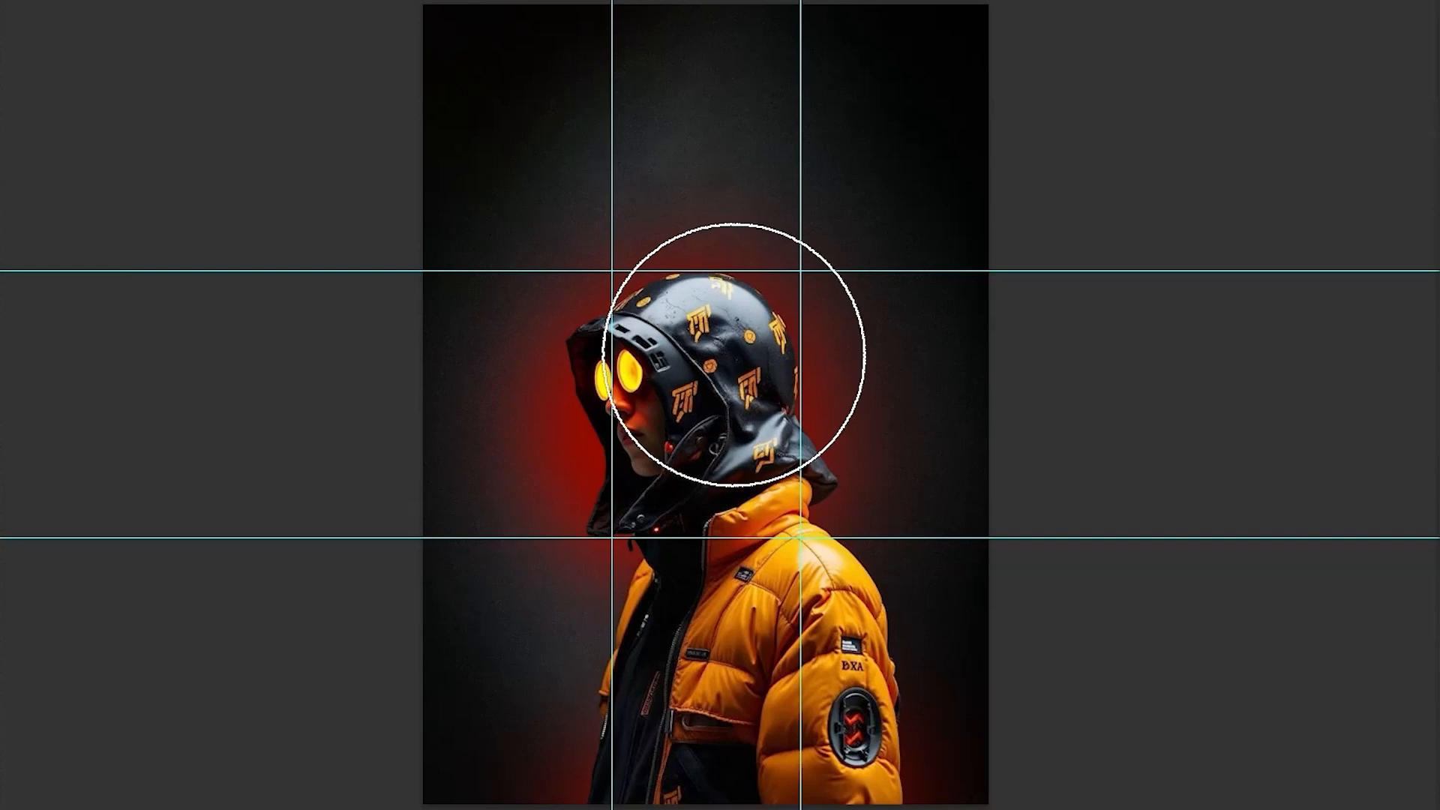
click(734, 354)
drag(655, 384, 605, 387)
click(679, 441)
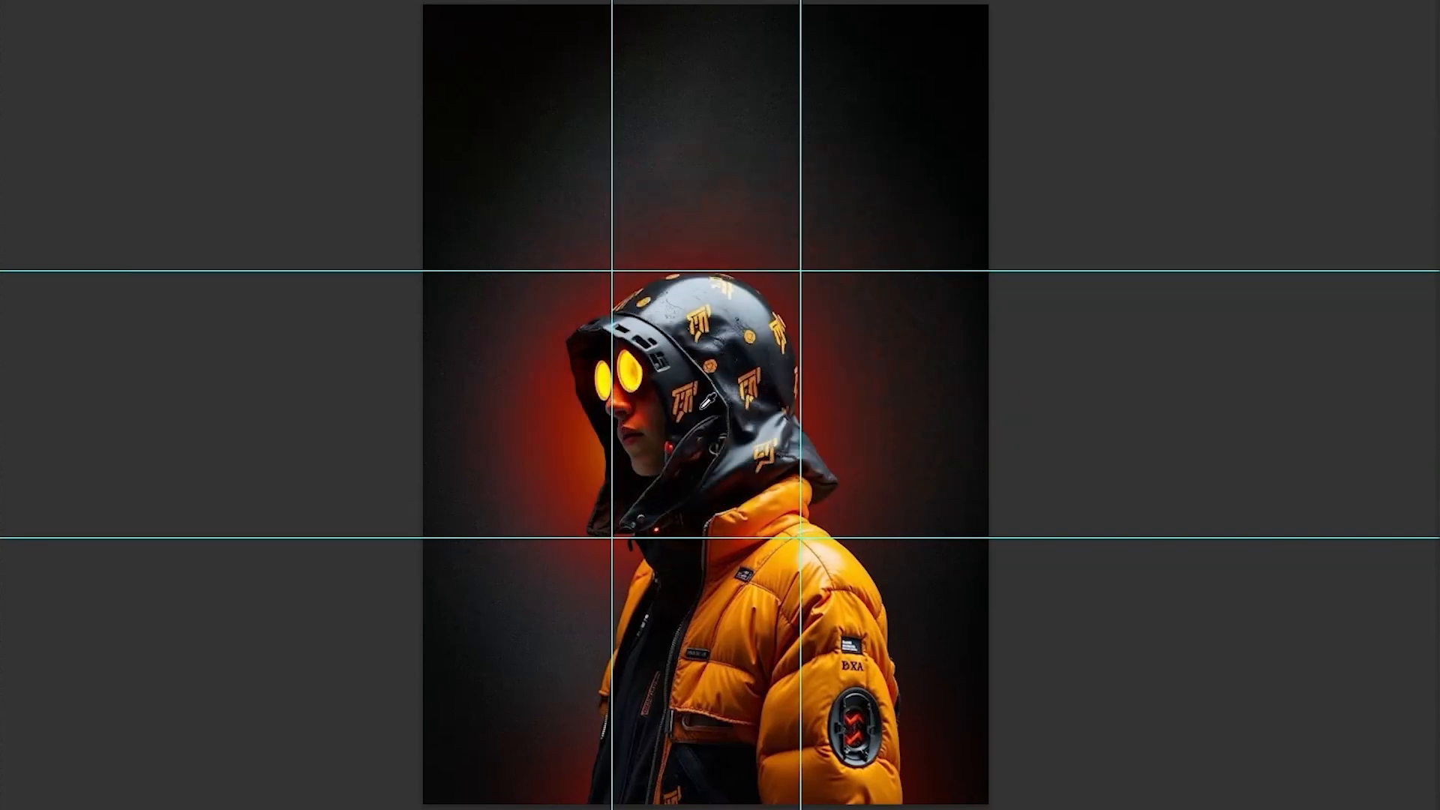
drag(700, 409, 637, 406)
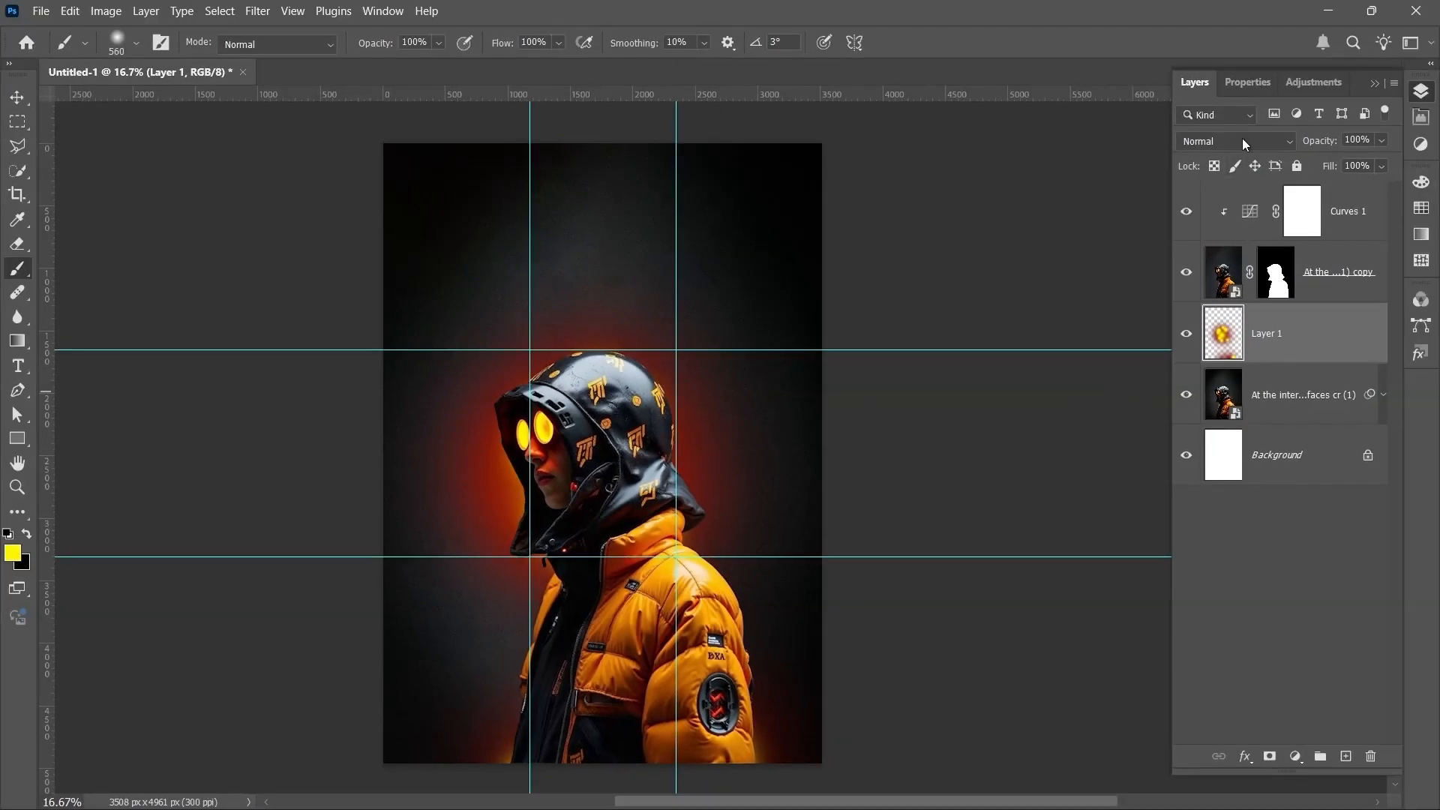
click(1242, 139)
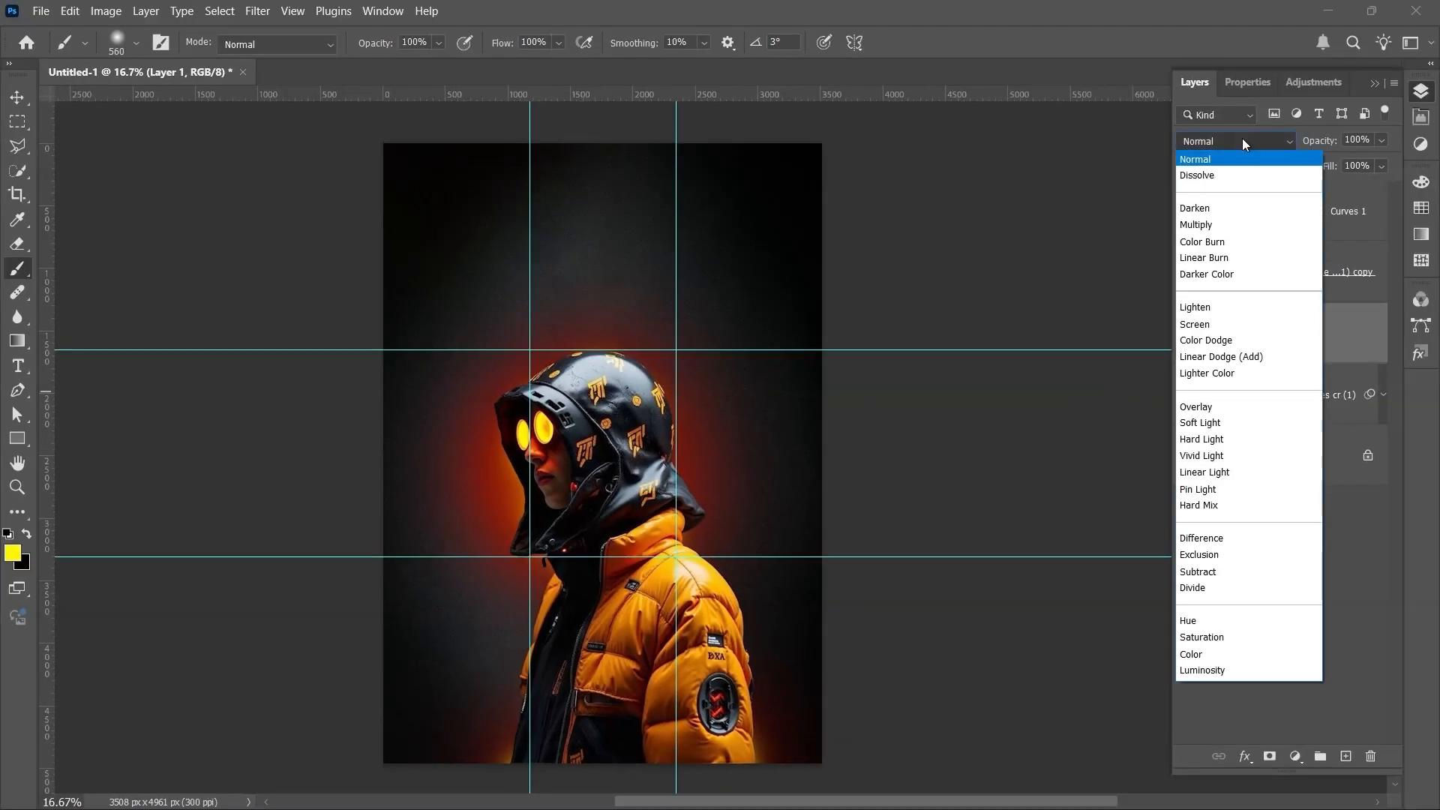
click(1268, 363)
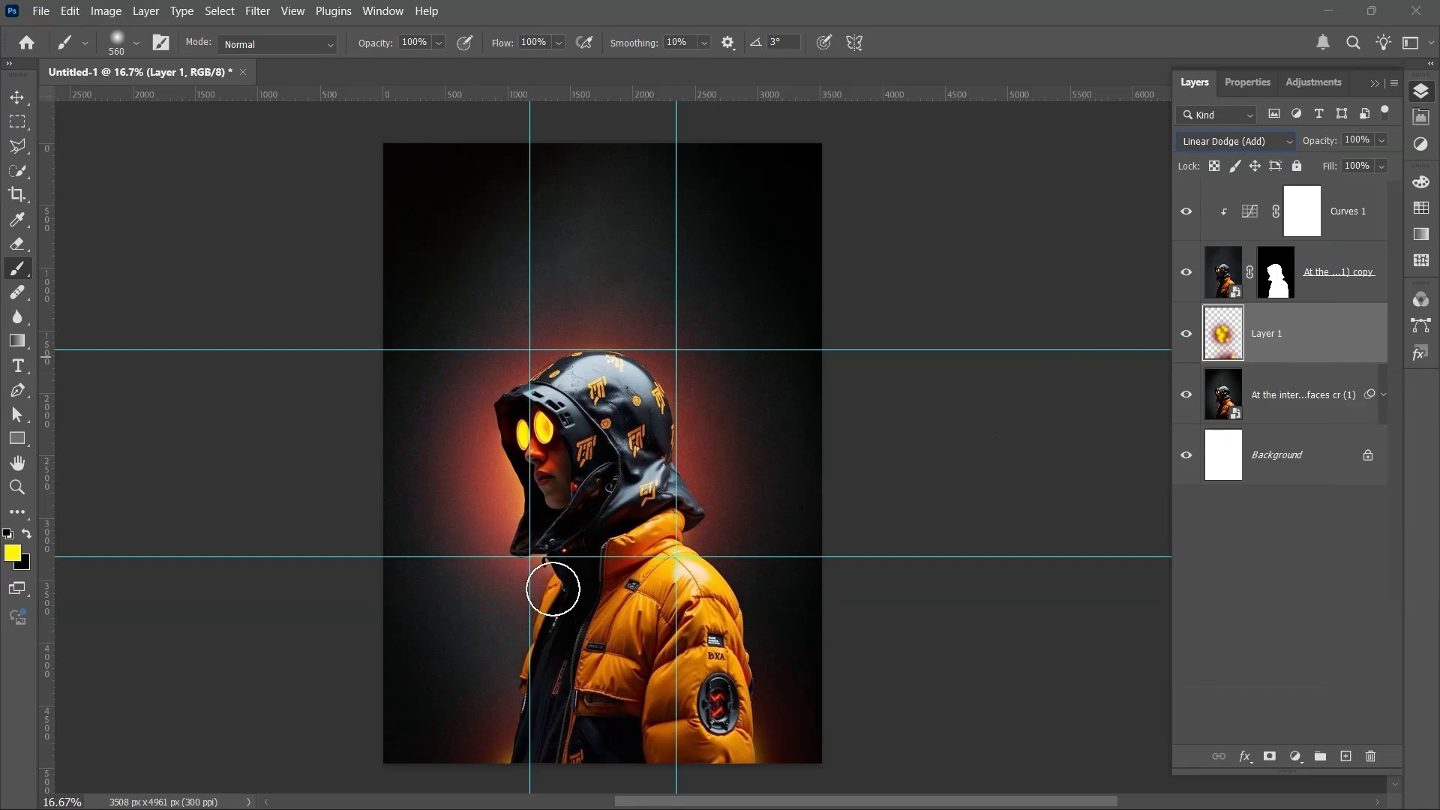
Step: Sample dark red from the face and extend the glow around the figure with a large soft brush at 35% opacity
click(18, 220)
click(538, 434)
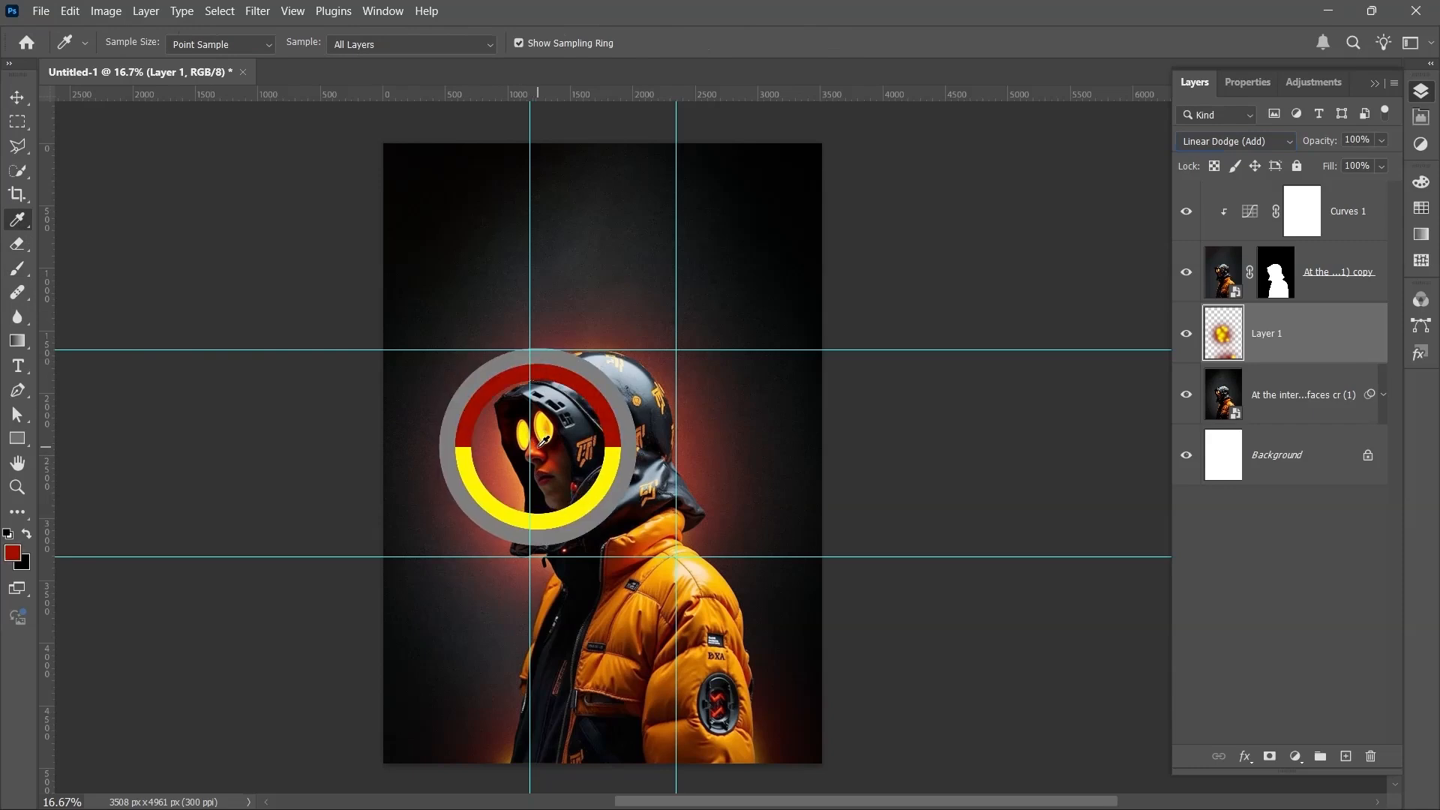
key(b)
drag(624, 596, 700, 615)
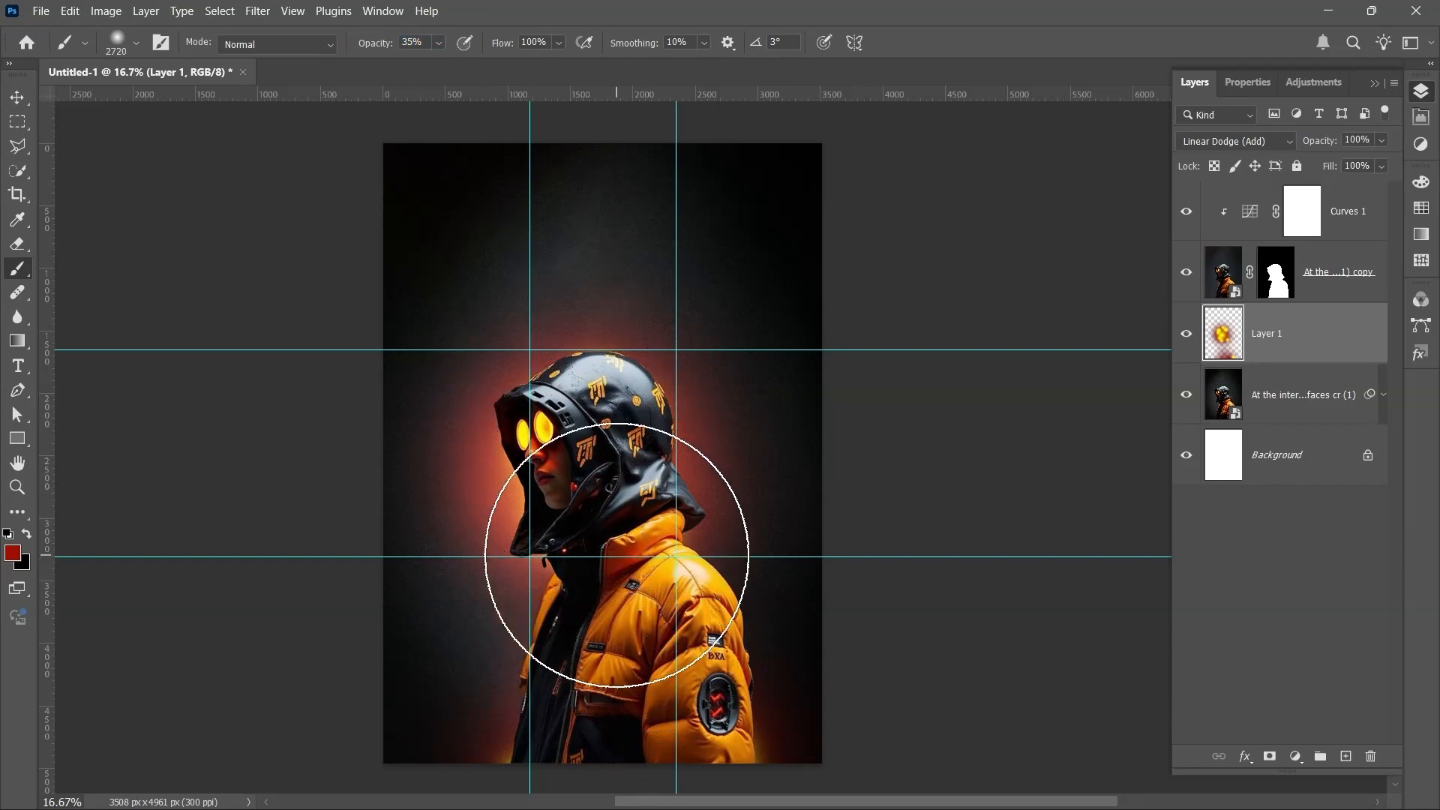
drag(617, 555, 555, 558)
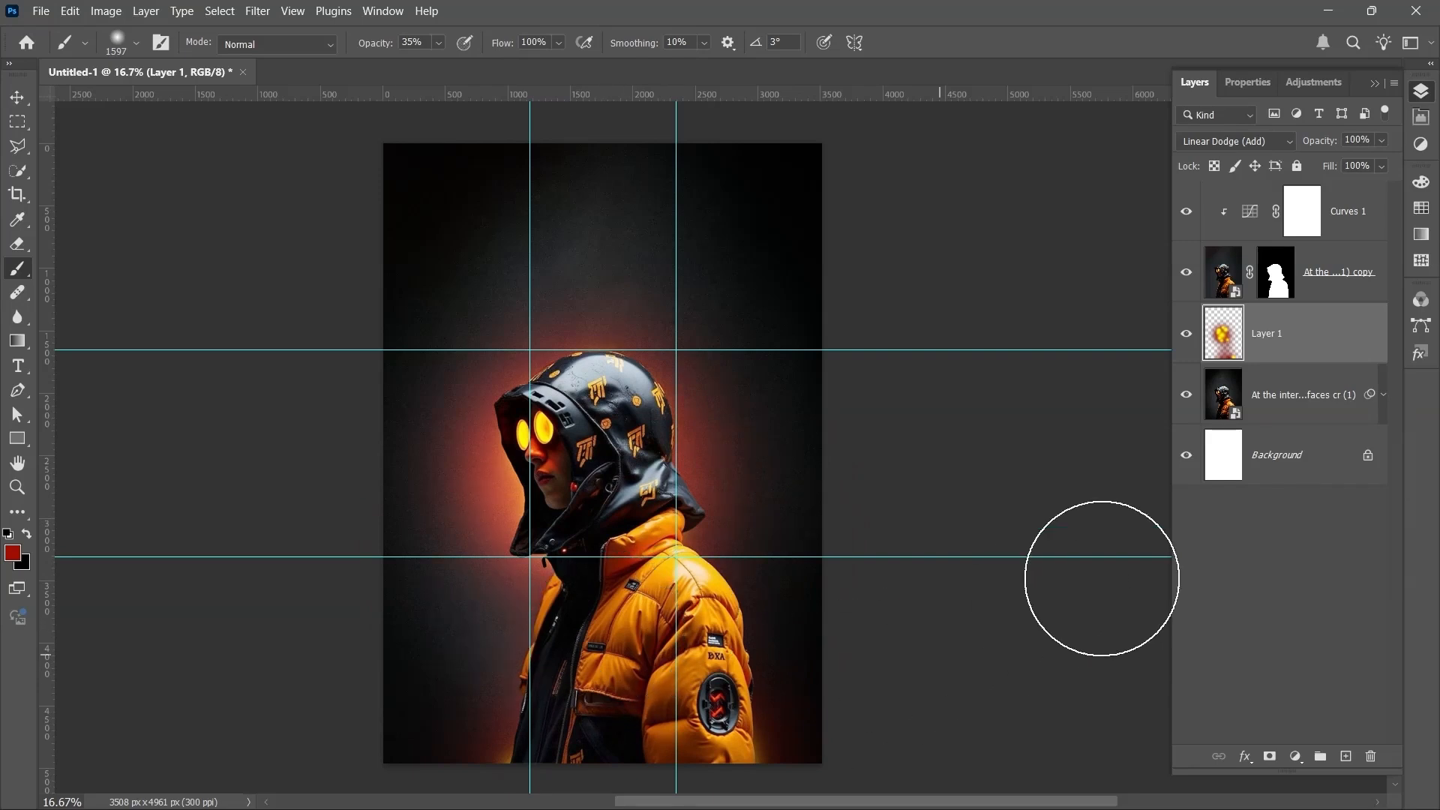
Step: Add a layer above the Curves adjustment and paint light orange sampled from the jacket beside the shoulder with a 1289 px soft brush
click(1356, 206)
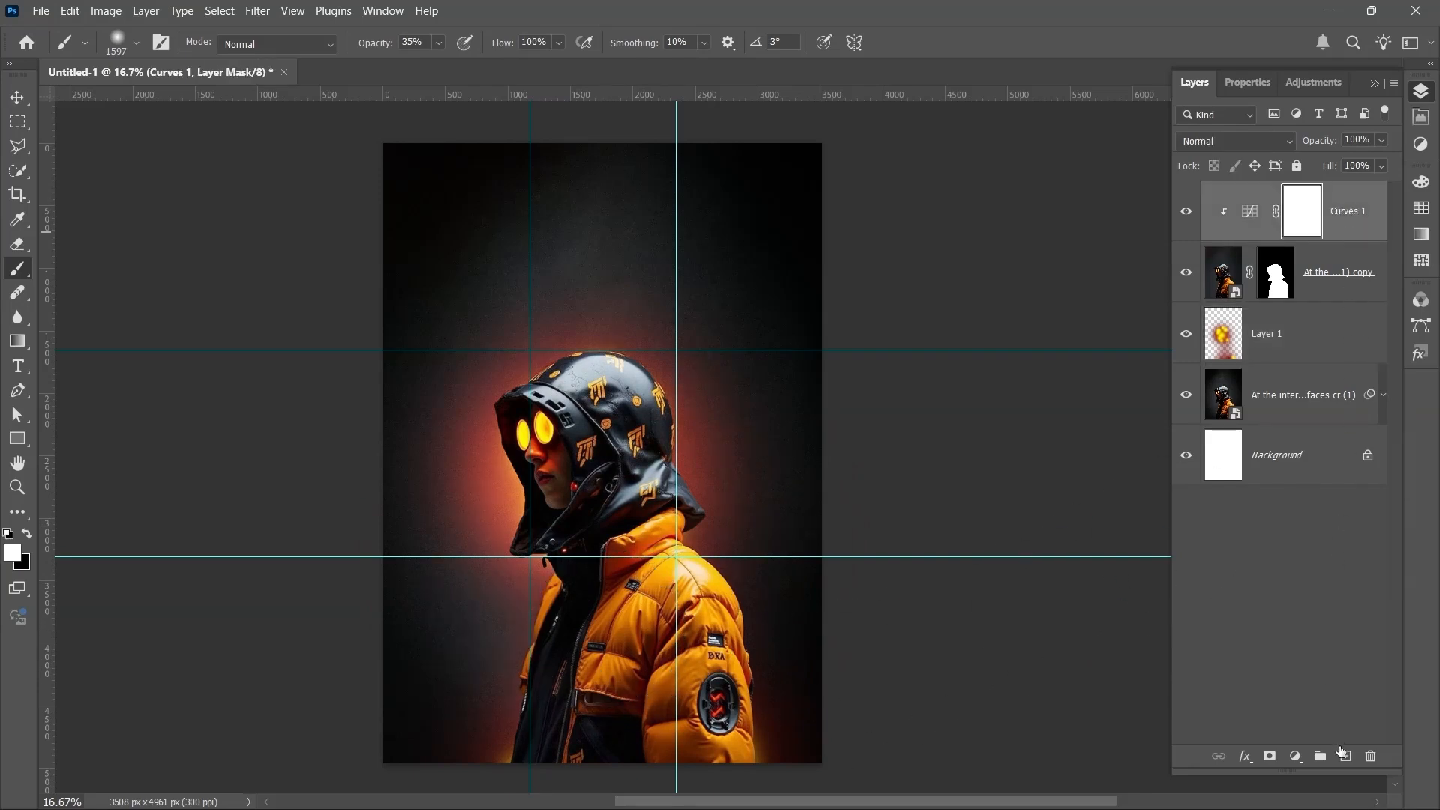
click(1345, 756)
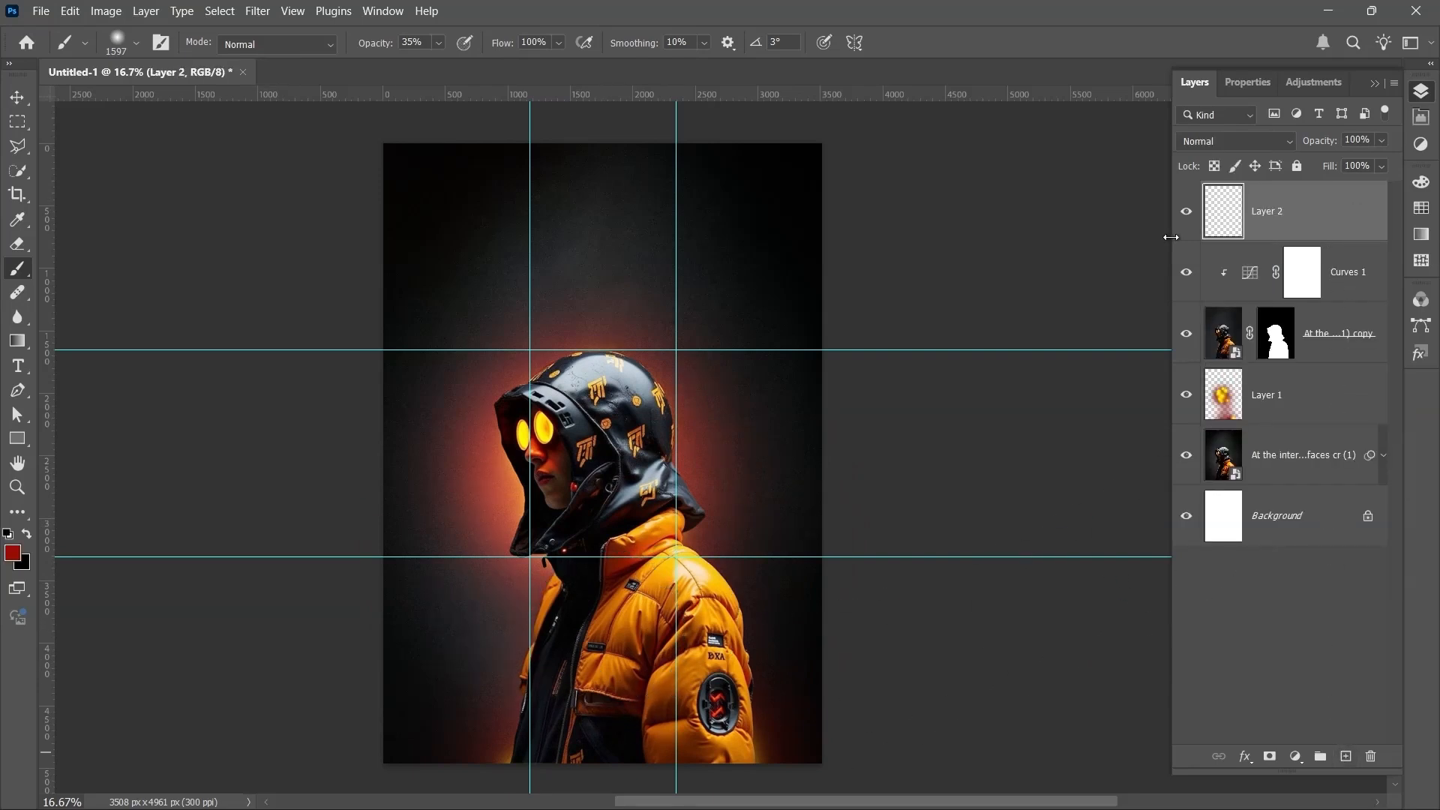
click(17, 219)
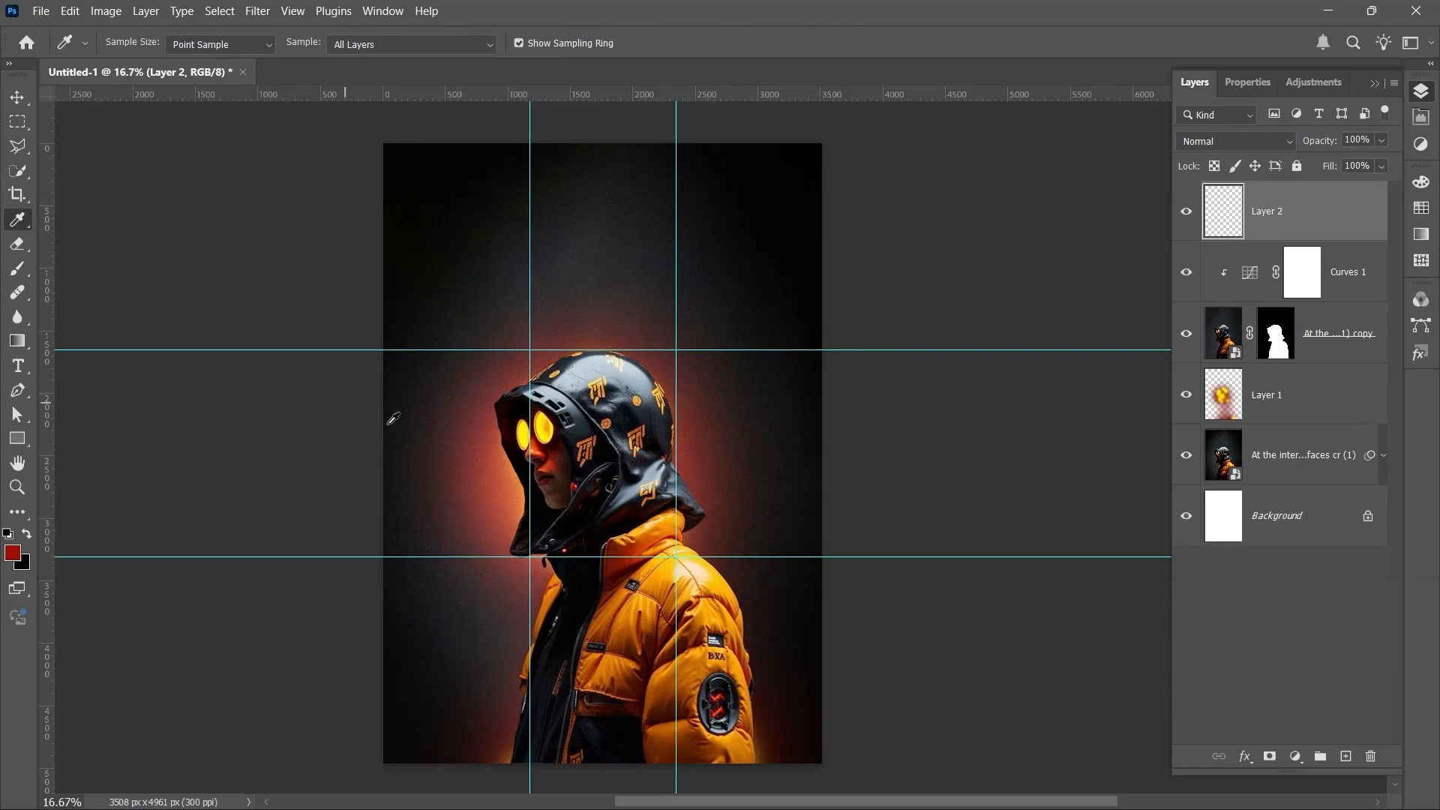
drag(648, 528, 684, 555)
key(b)
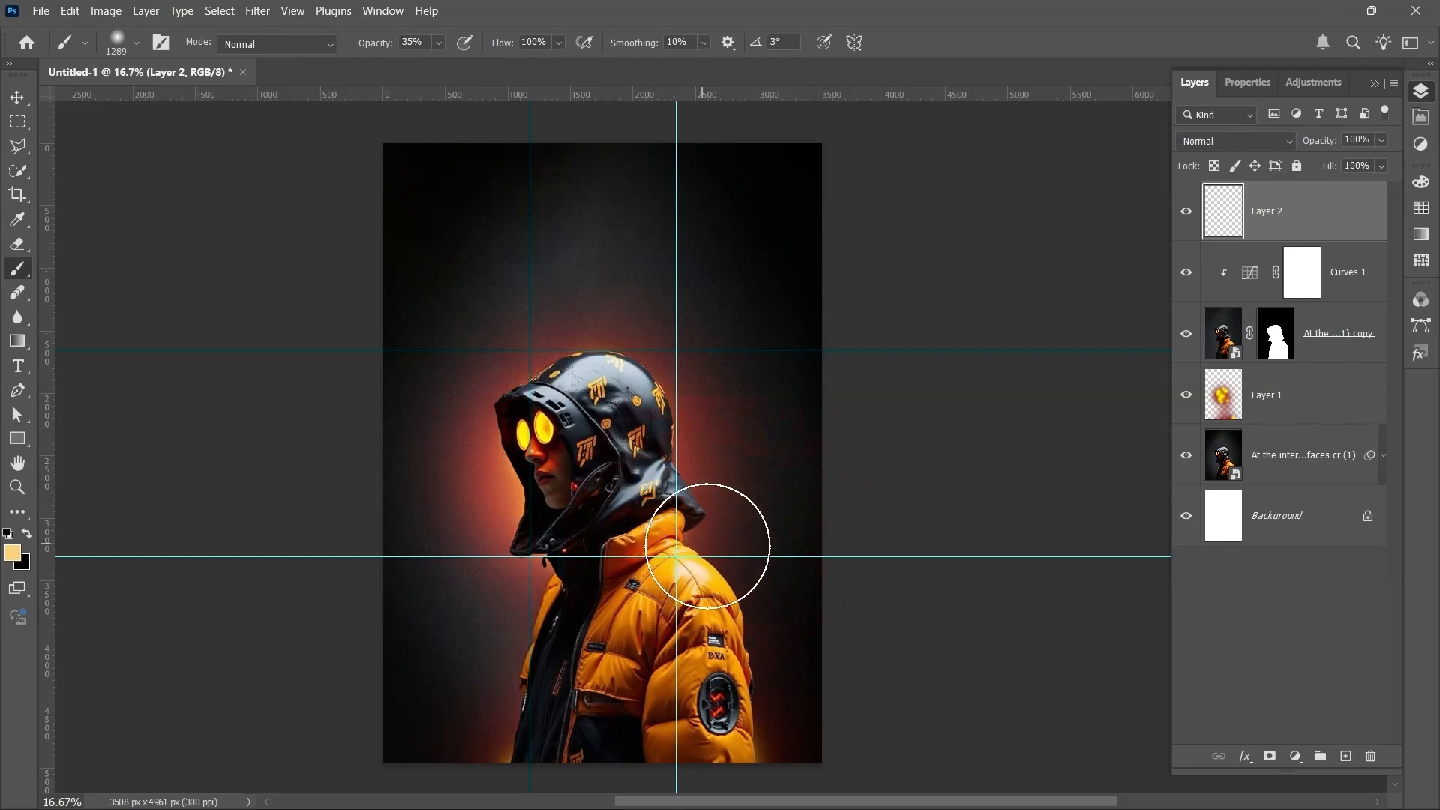
mouse_move(707, 546)
mouse_down()
mouse_move(732, 547)
mouse_move(727, 505)
mouse_move(699, 534)
mouse_up()
Step: Set the shoulder glow layer's blend mode to Color Dodge and its opacity to 60%
click(1276, 141)
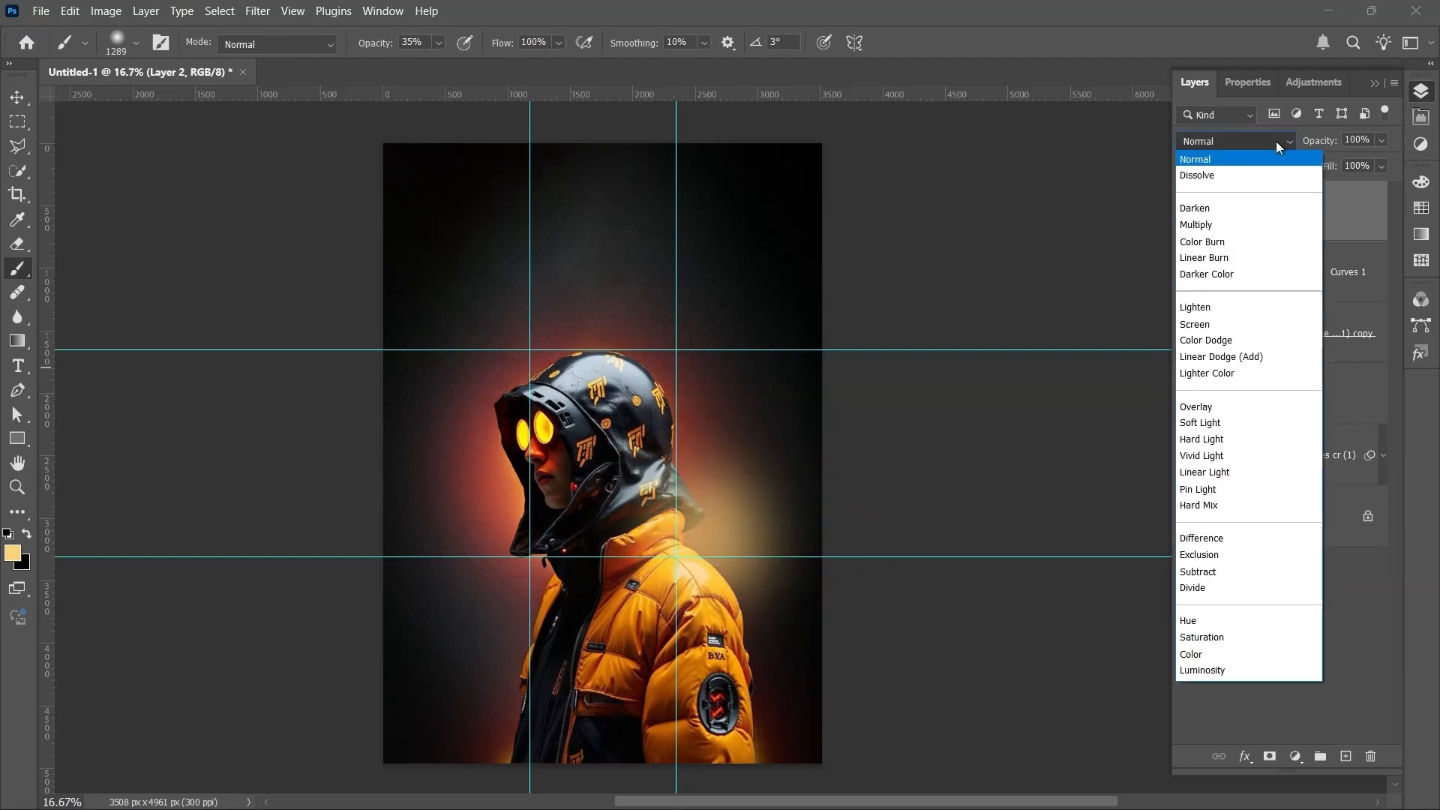
click(1287, 346)
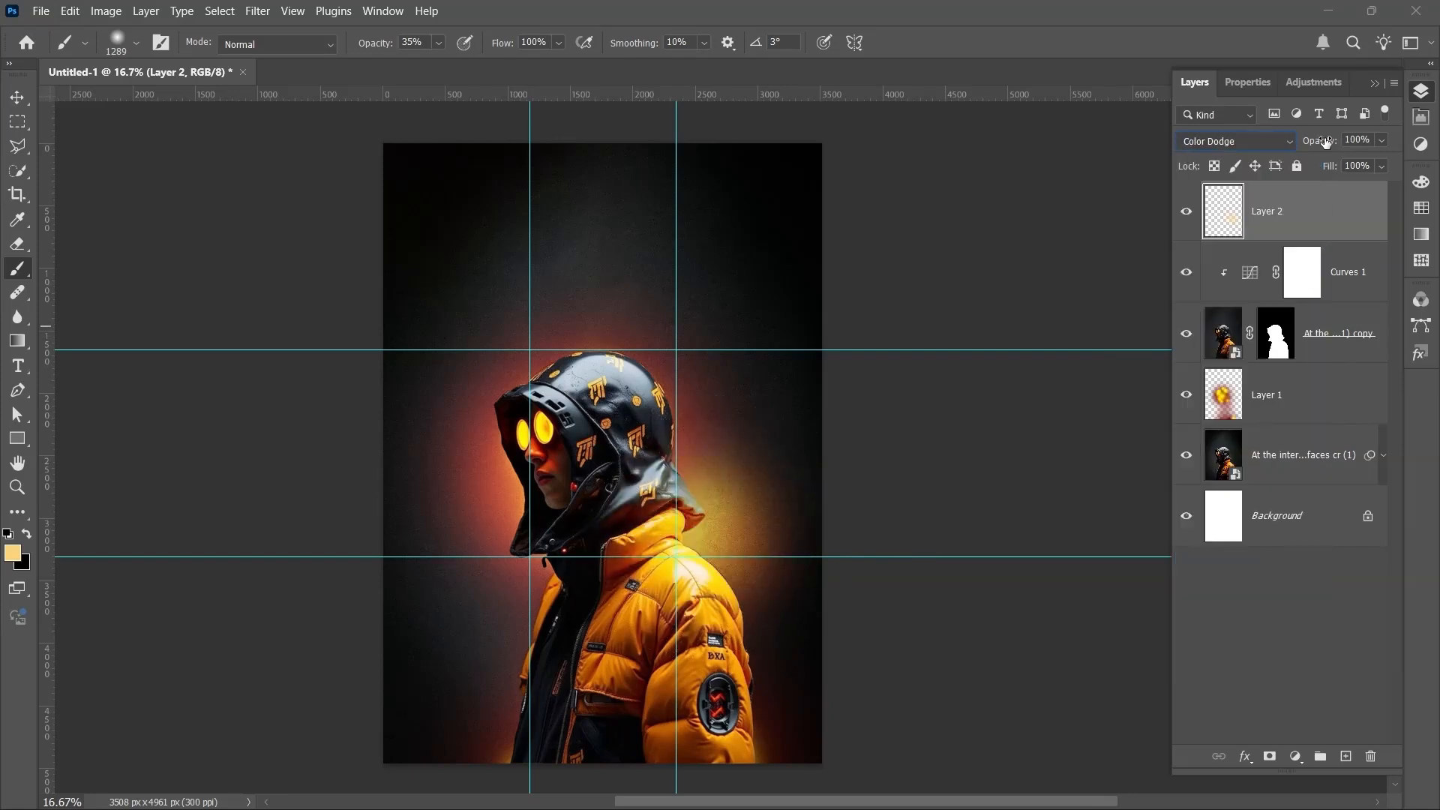
drag(1325, 142, 1290, 143)
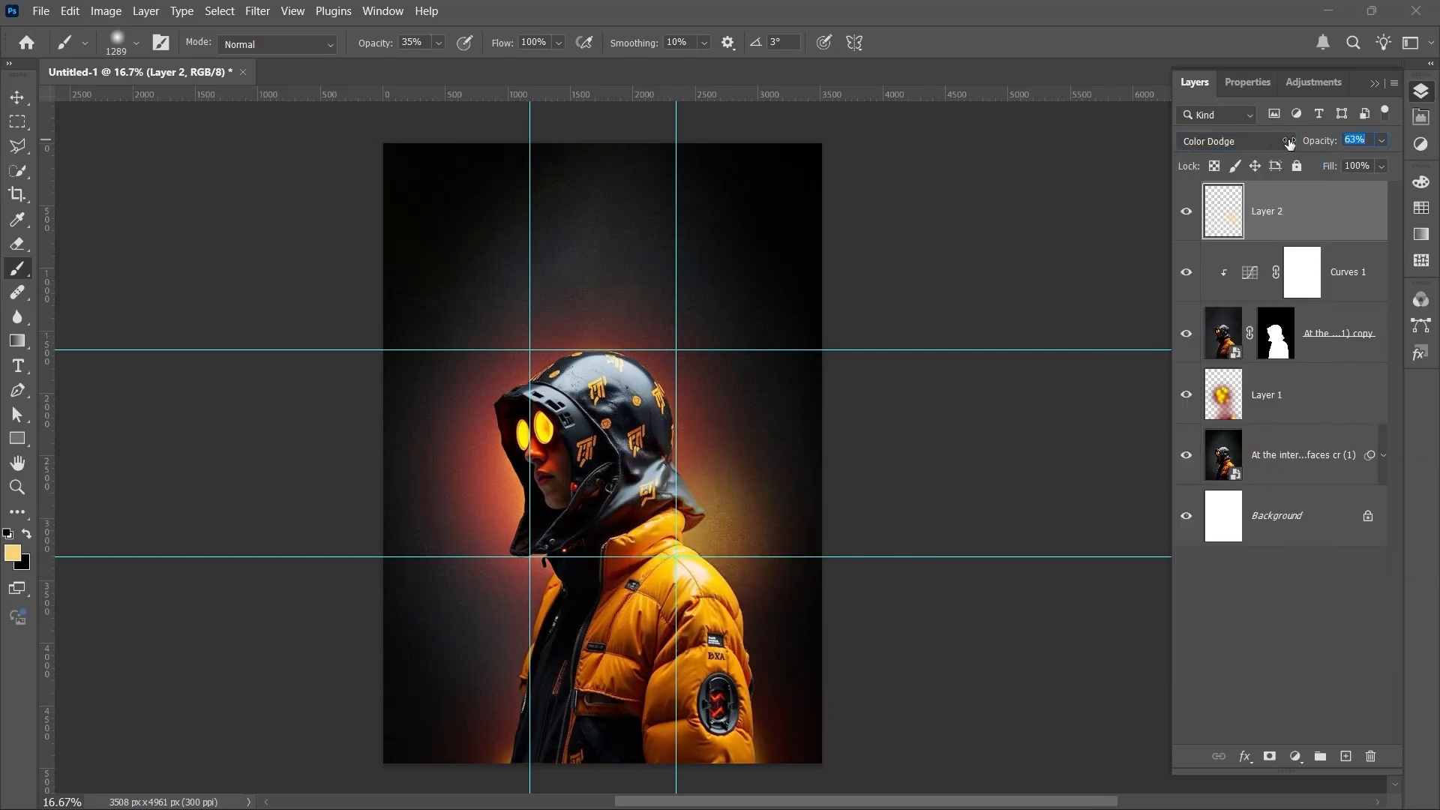
scroll(1360, 140, down, 3)
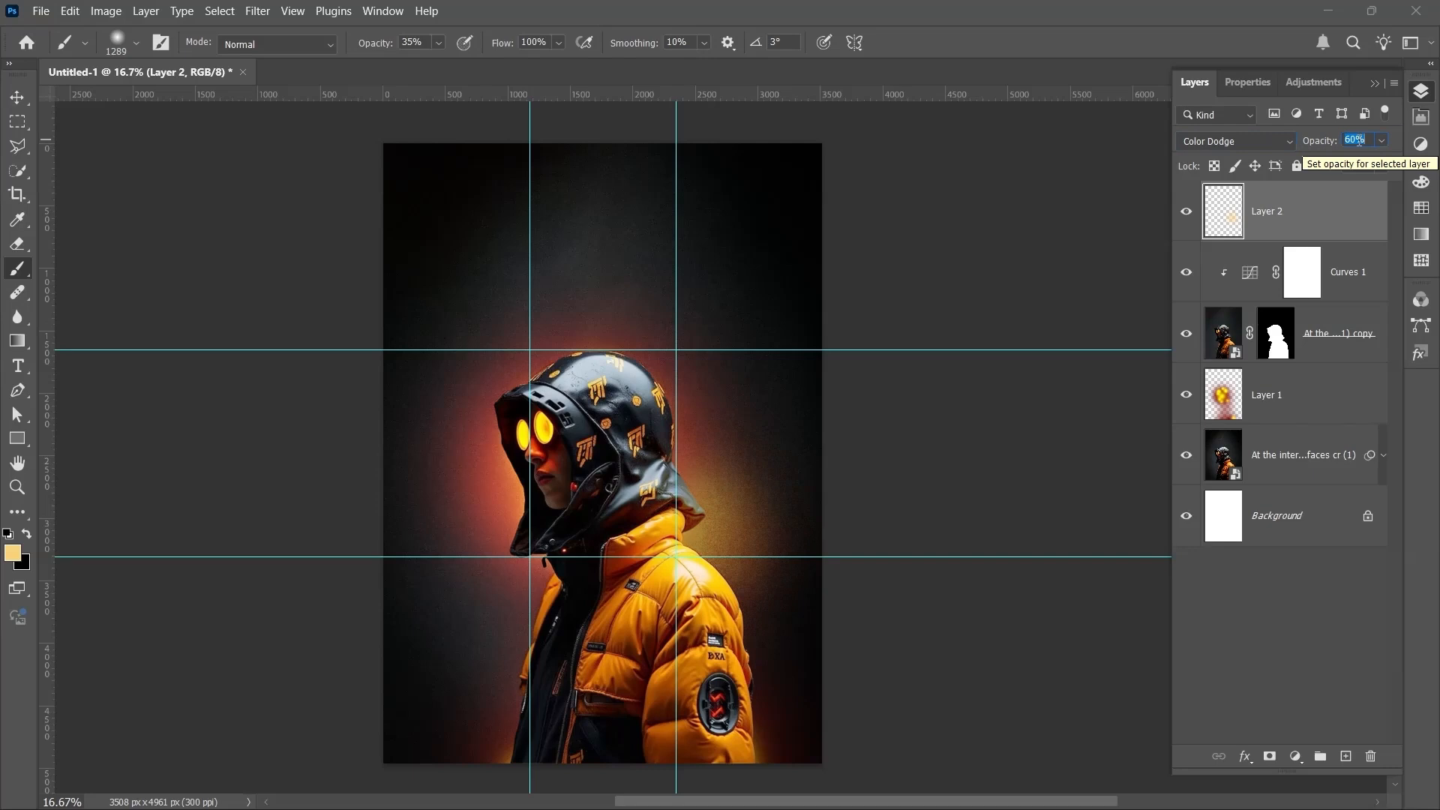
click(1360, 140)
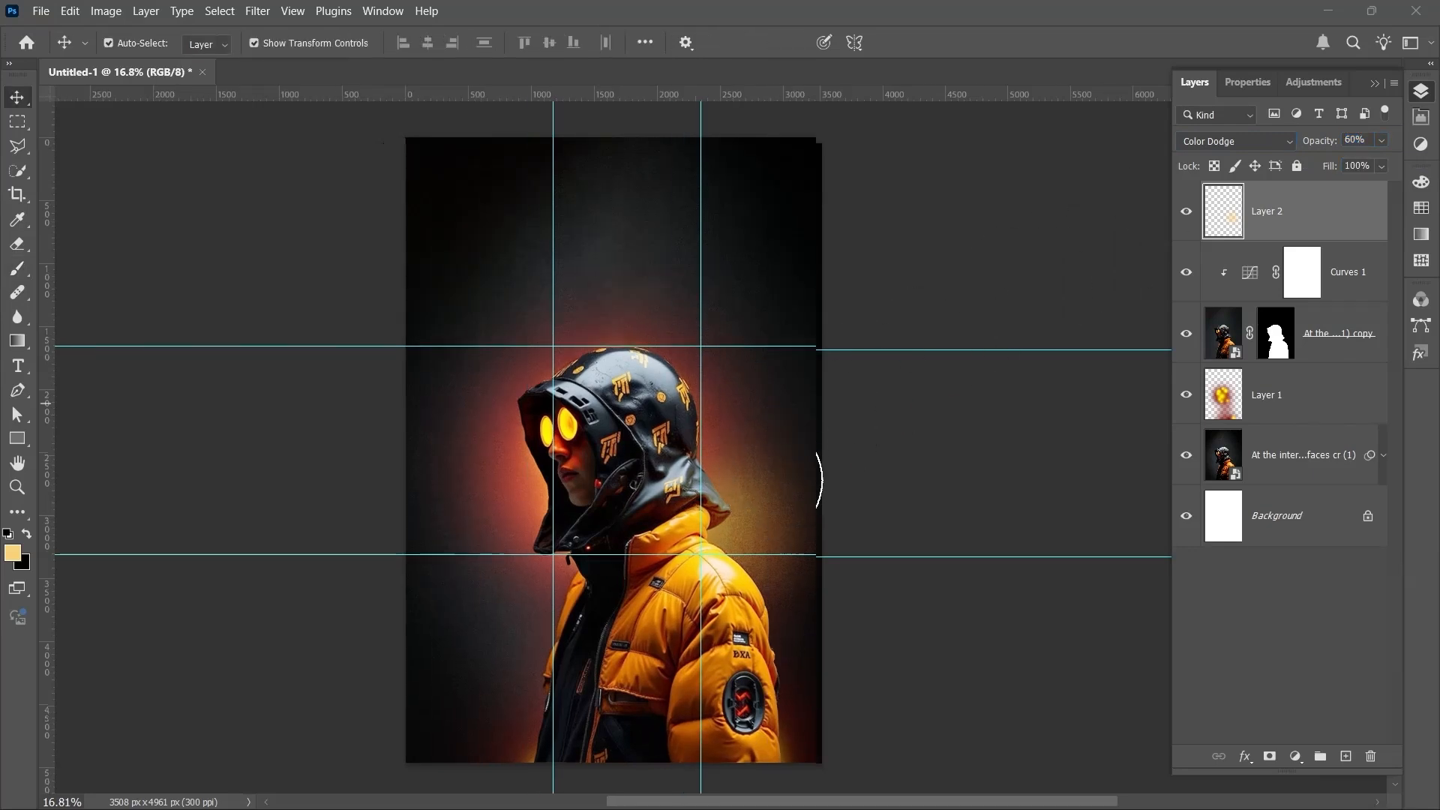
Step: Add the white title text "MODERN ARMOR" in the Pixelogist font above the helmet
click(25, 370)
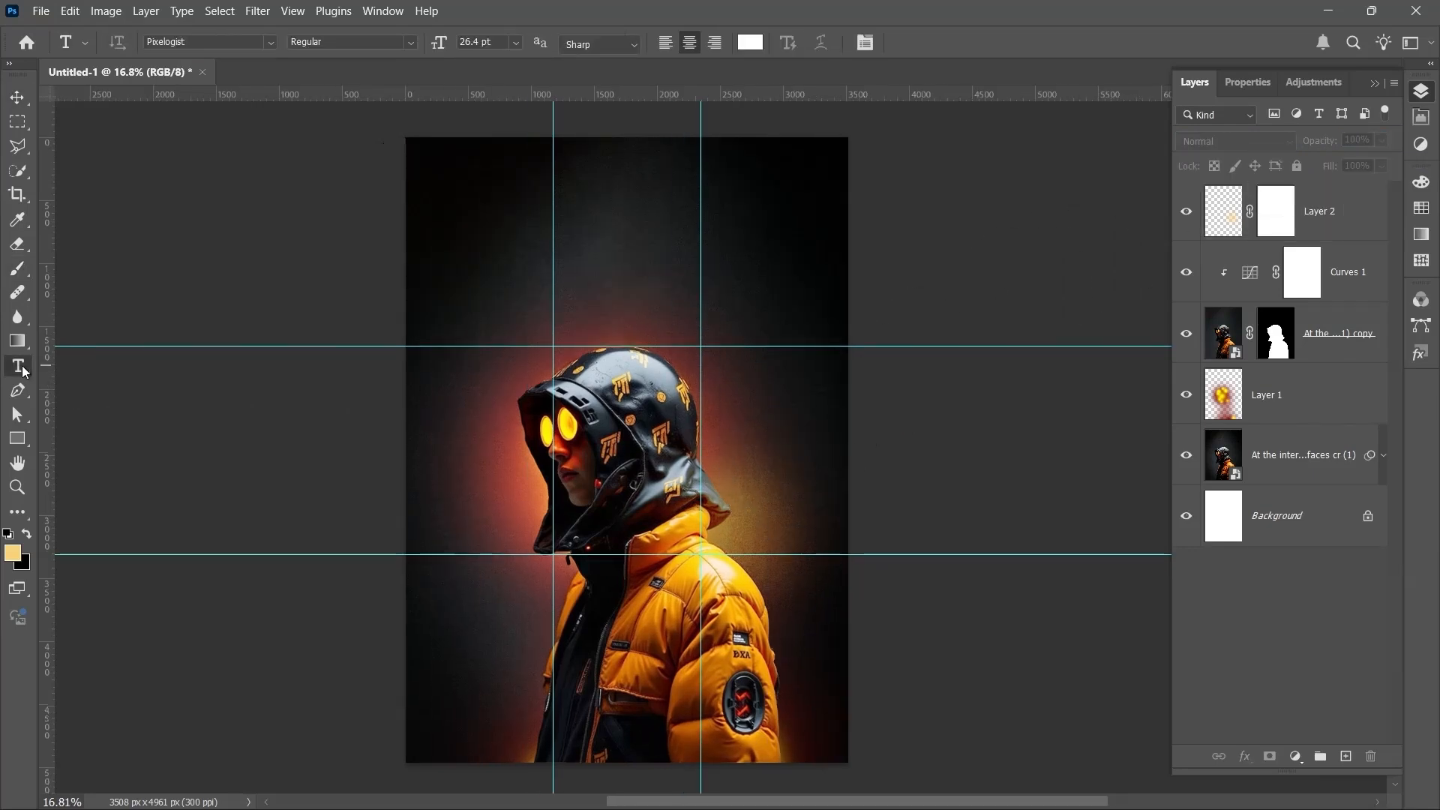
click(531, 290)
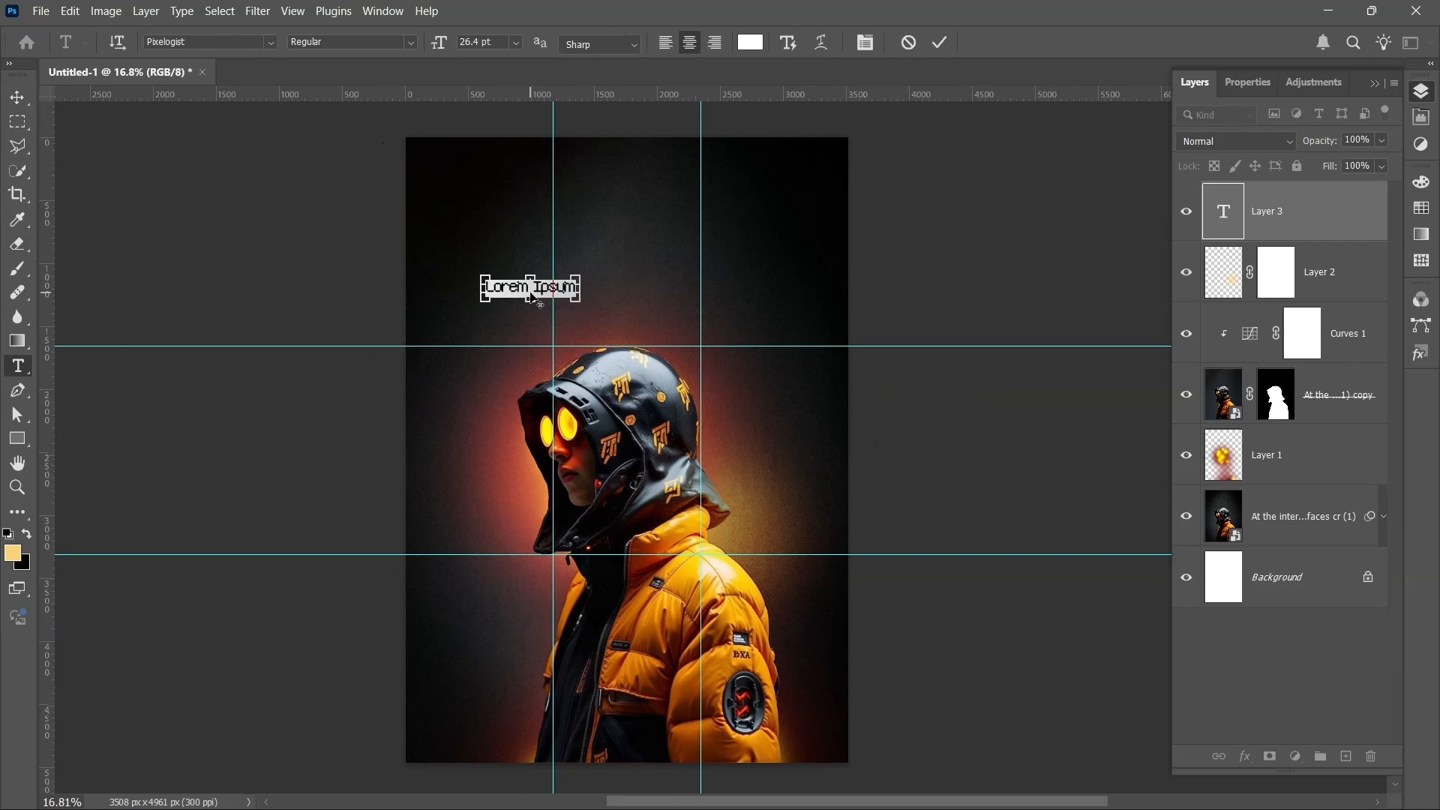
text(MODERN ARMOR)
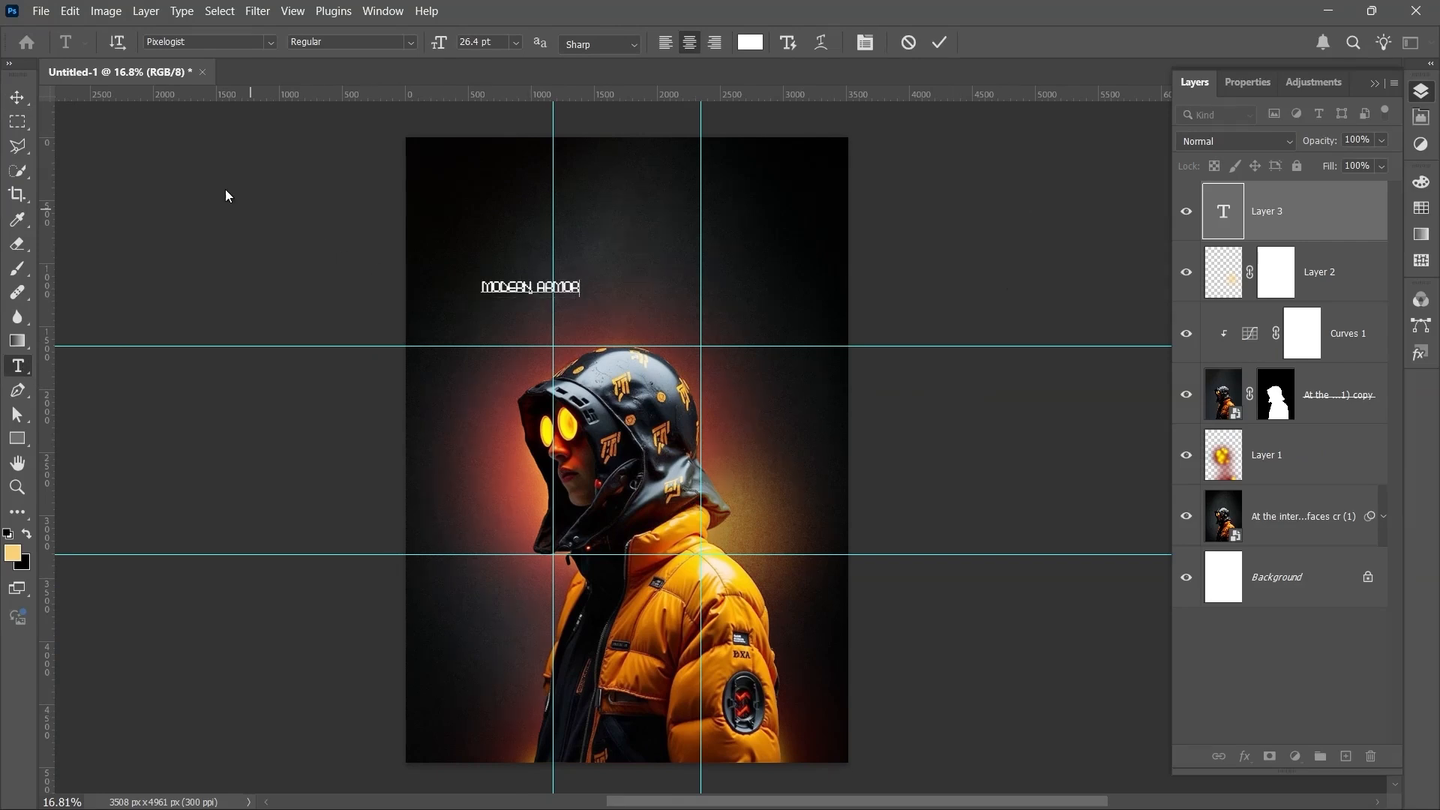
click(14, 95)
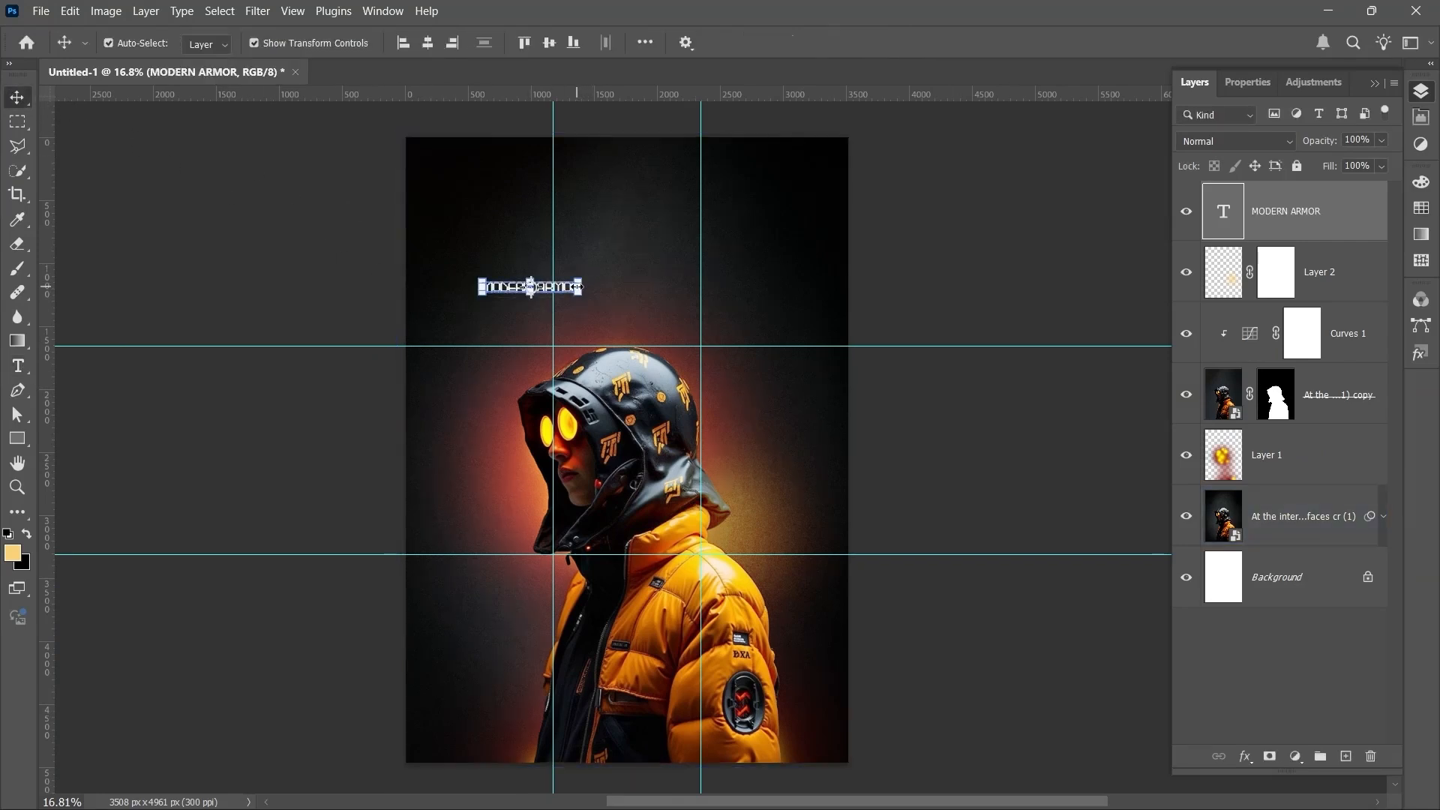
Step: Scale the title to about 370% across the poster and break it into two lines, MODERN above ARMOR
drag(591, 286, 817, 287)
drag(490, 290, 474, 289)
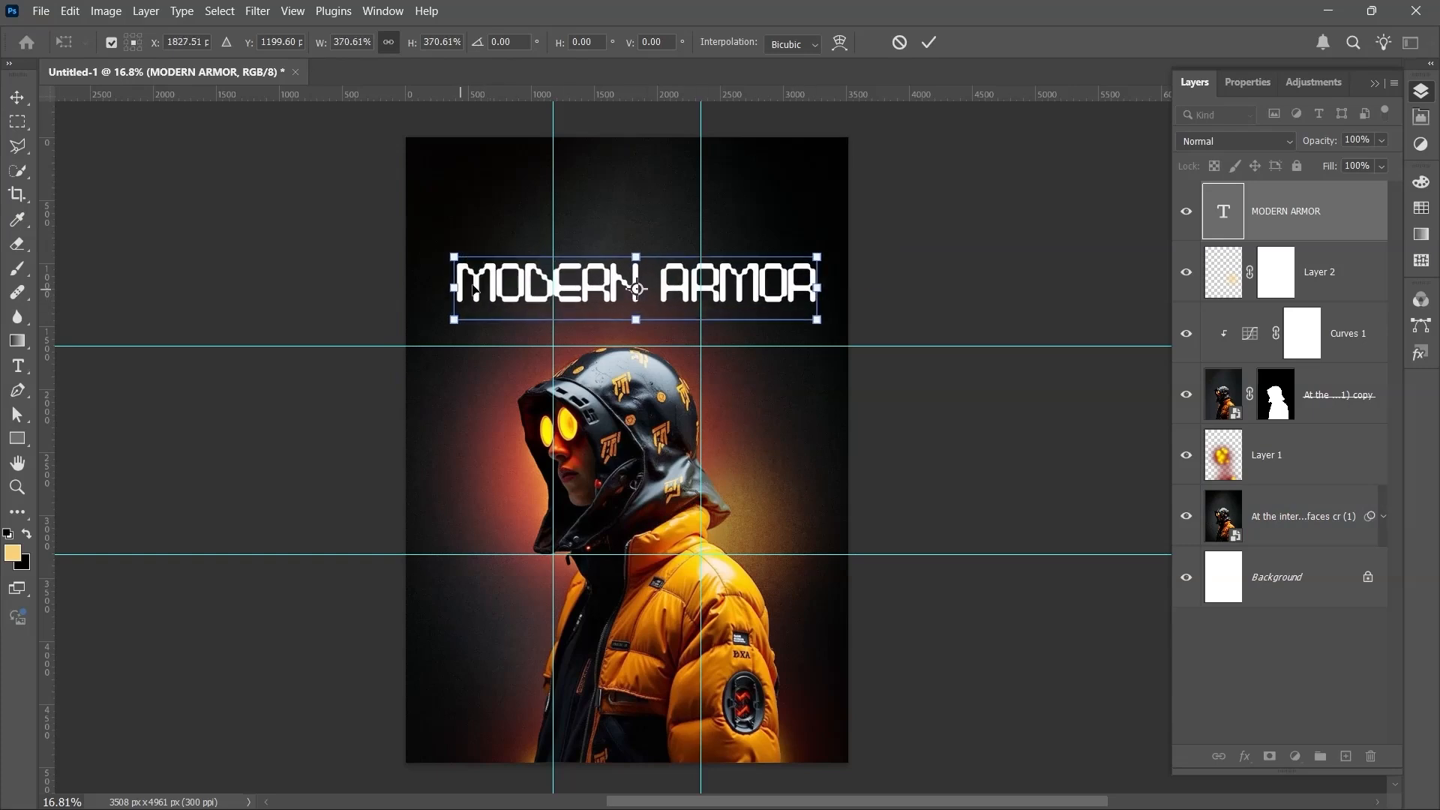
drag(682, 291, 681, 272)
double_click(658, 260)
key(BackSpace)
key(Return)
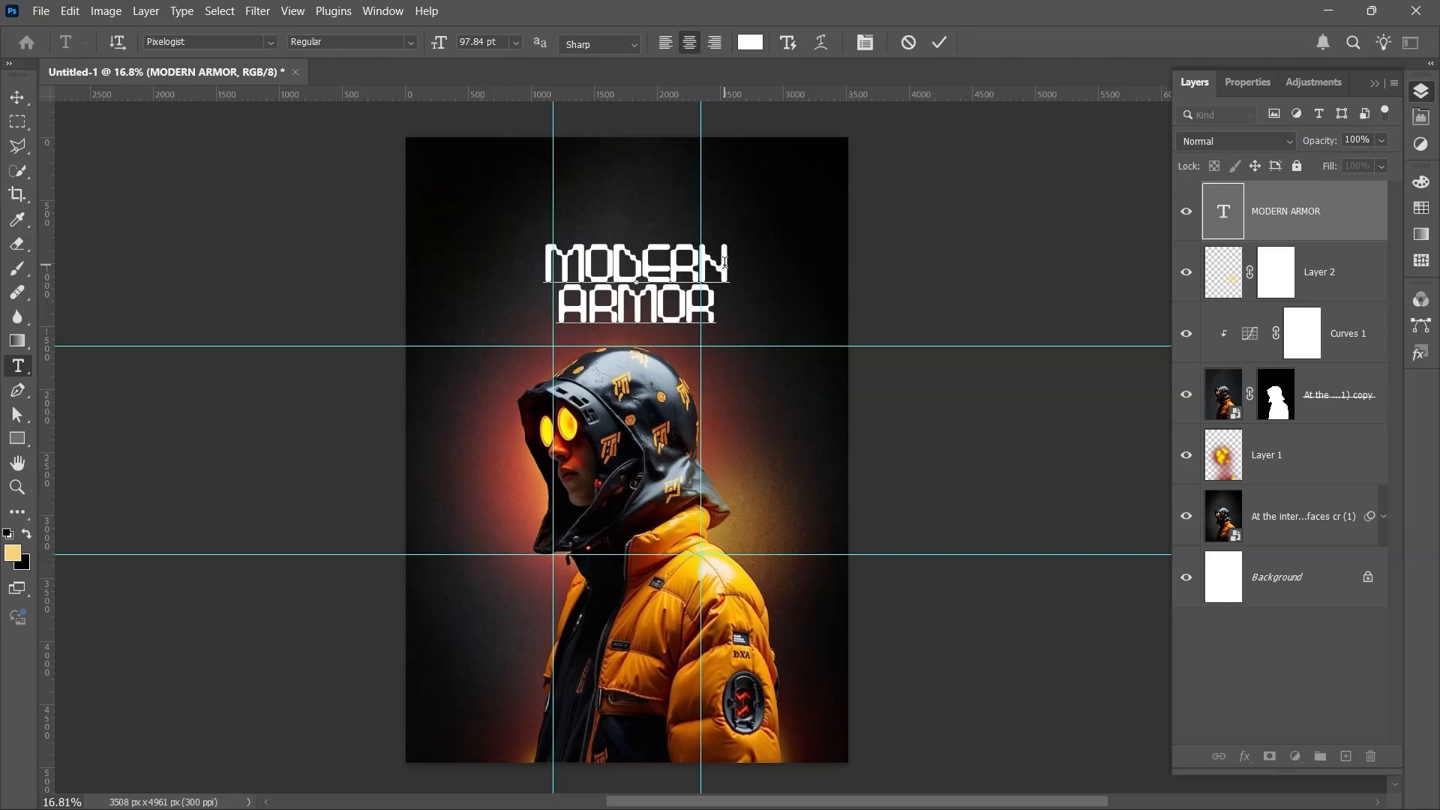
Step: Set the whole title's font size to 145 pt and its leading to 115 pt
key(ctrl+a)
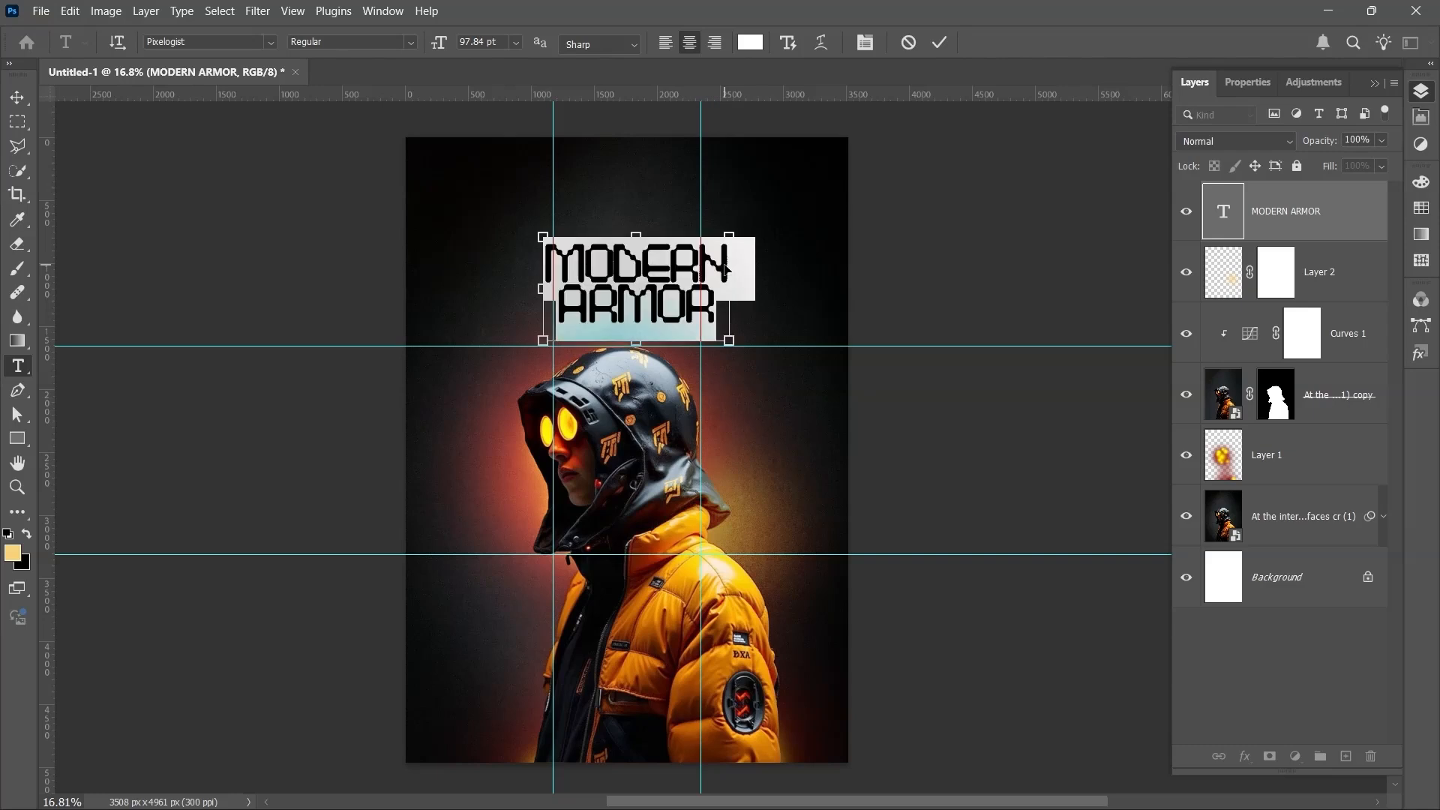
click(1423, 118)
drag(1210, 246, 1232, 246)
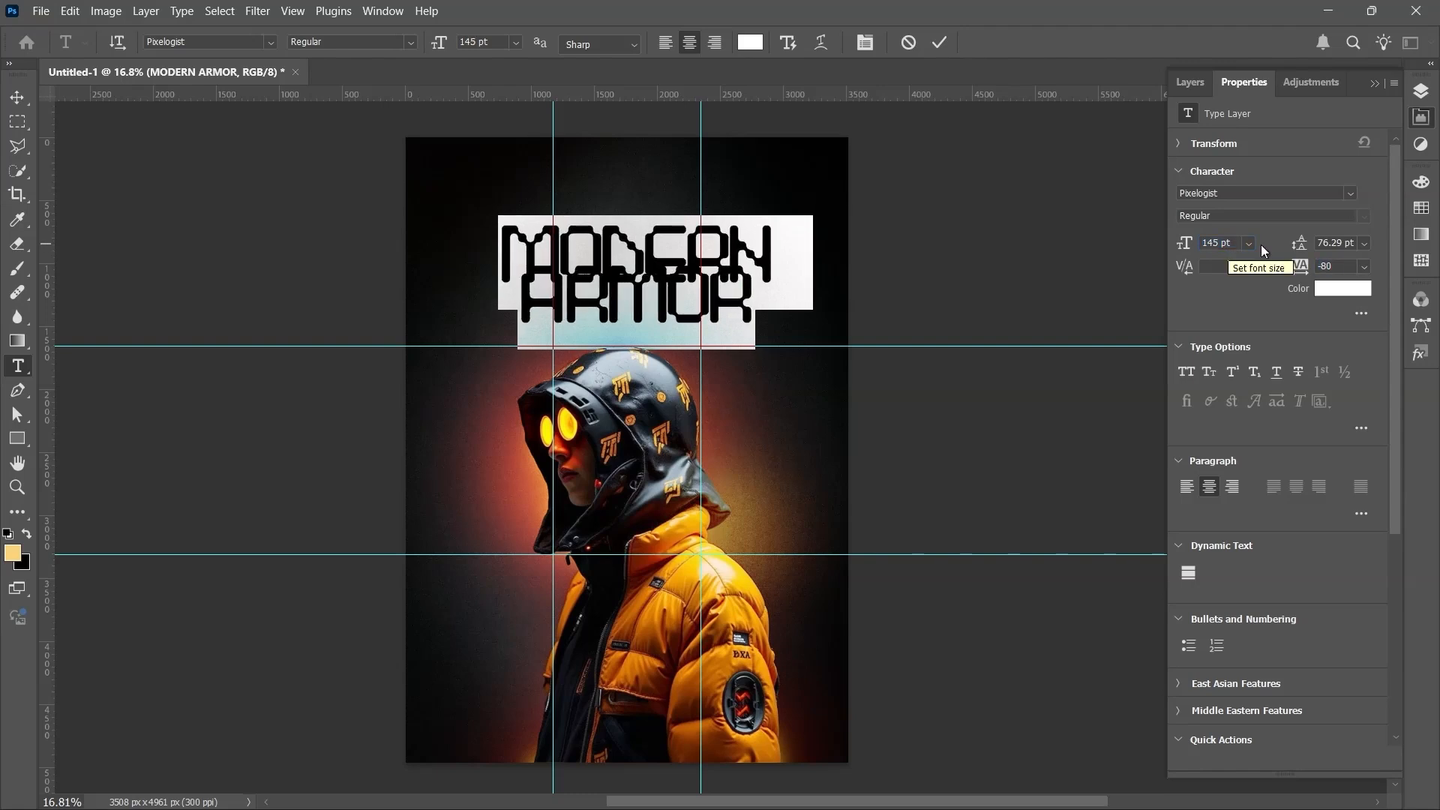
drag(1330, 237, 1341, 256)
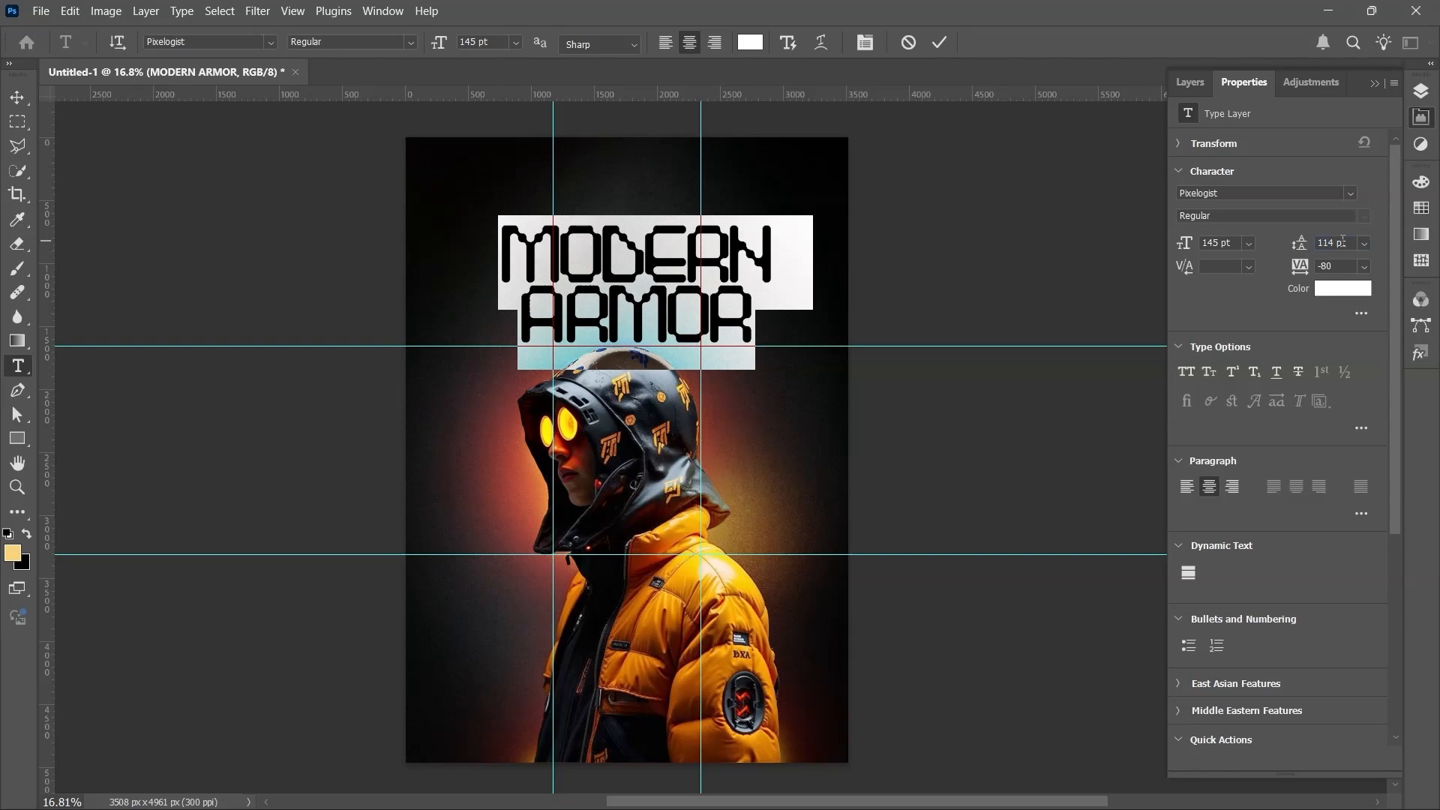
scroll(1341, 240, up, 1)
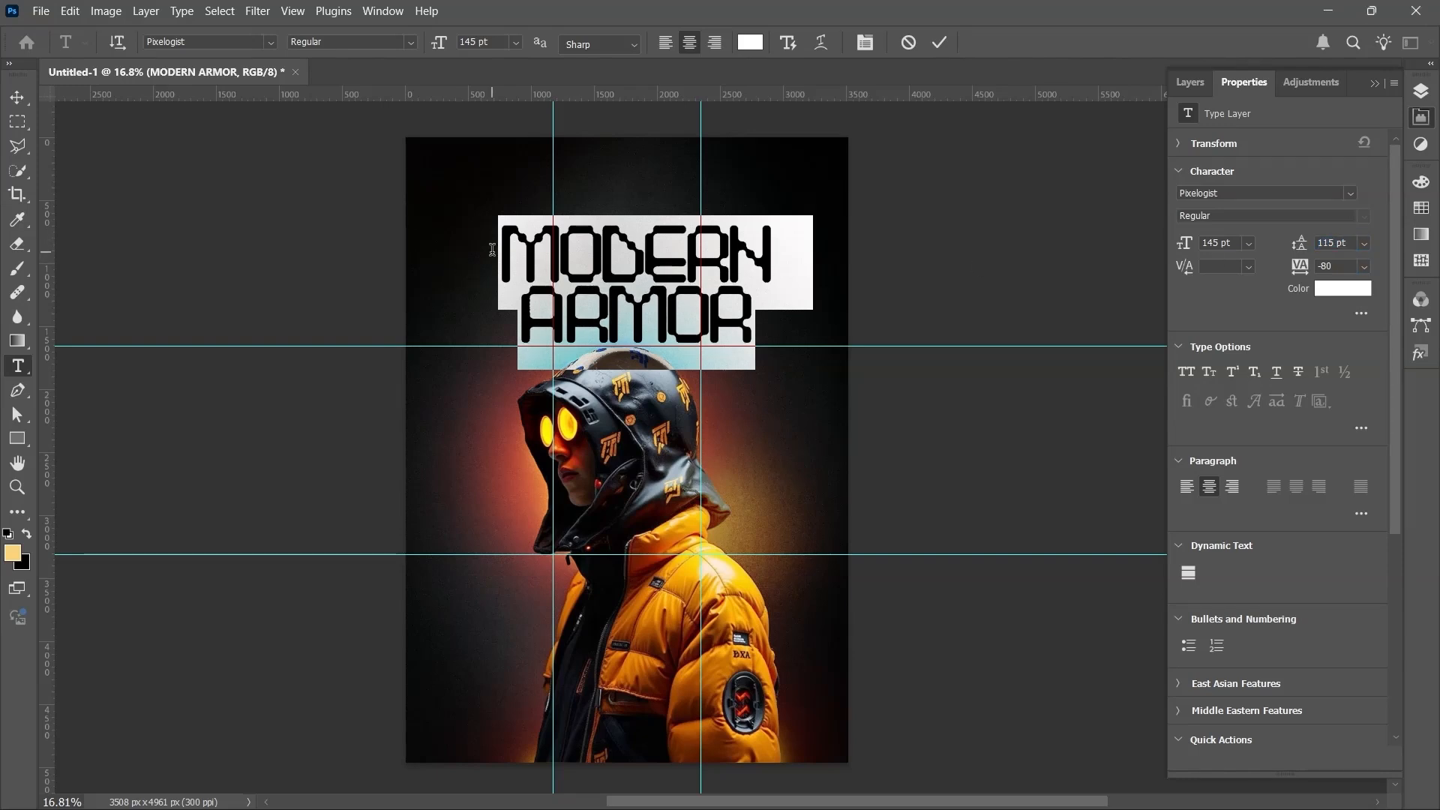
Step: Recolor the word MODERN with yellow sampled from the jacket, adjusted to the fully saturated ffc500
double_click(814, 247)
click(1342, 286)
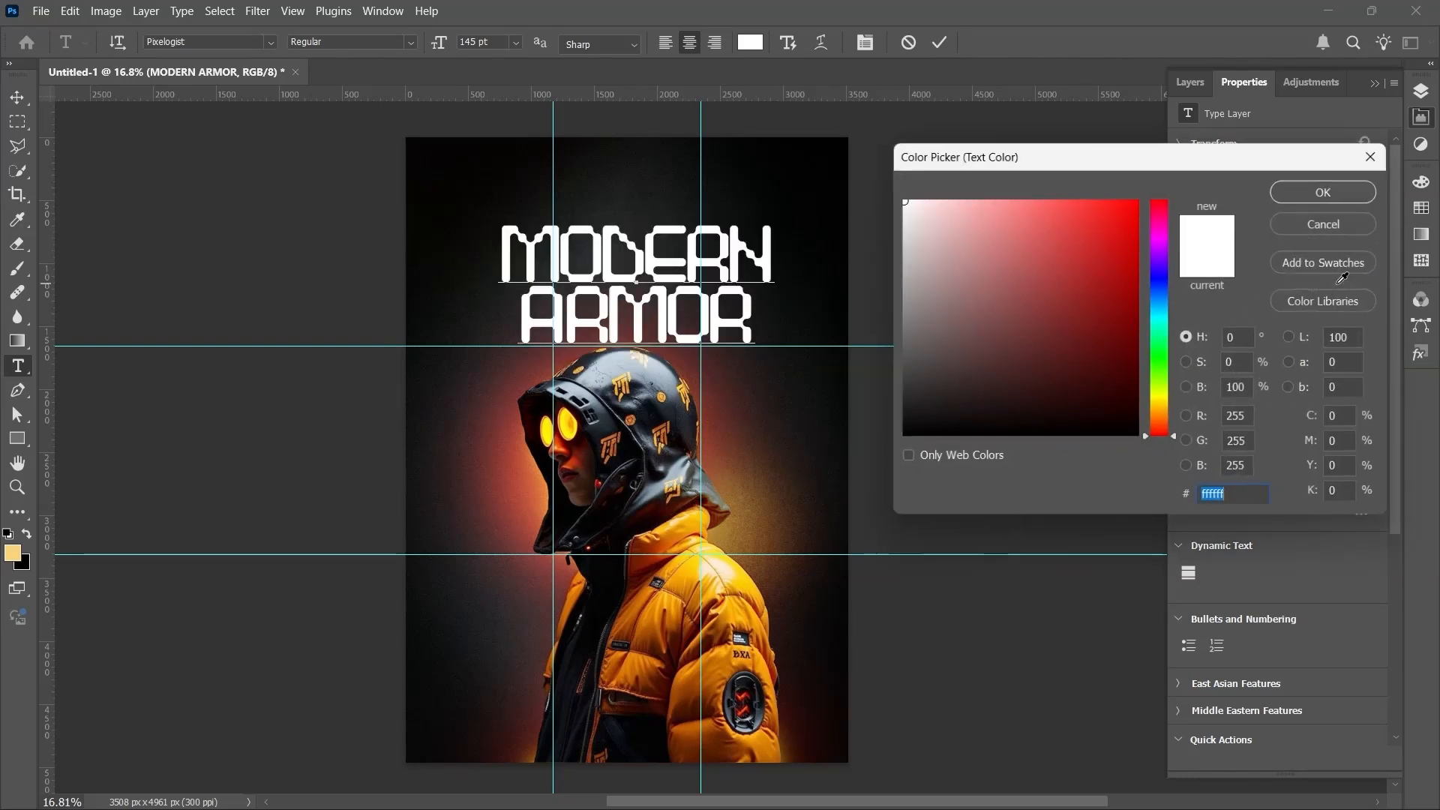
click(689, 555)
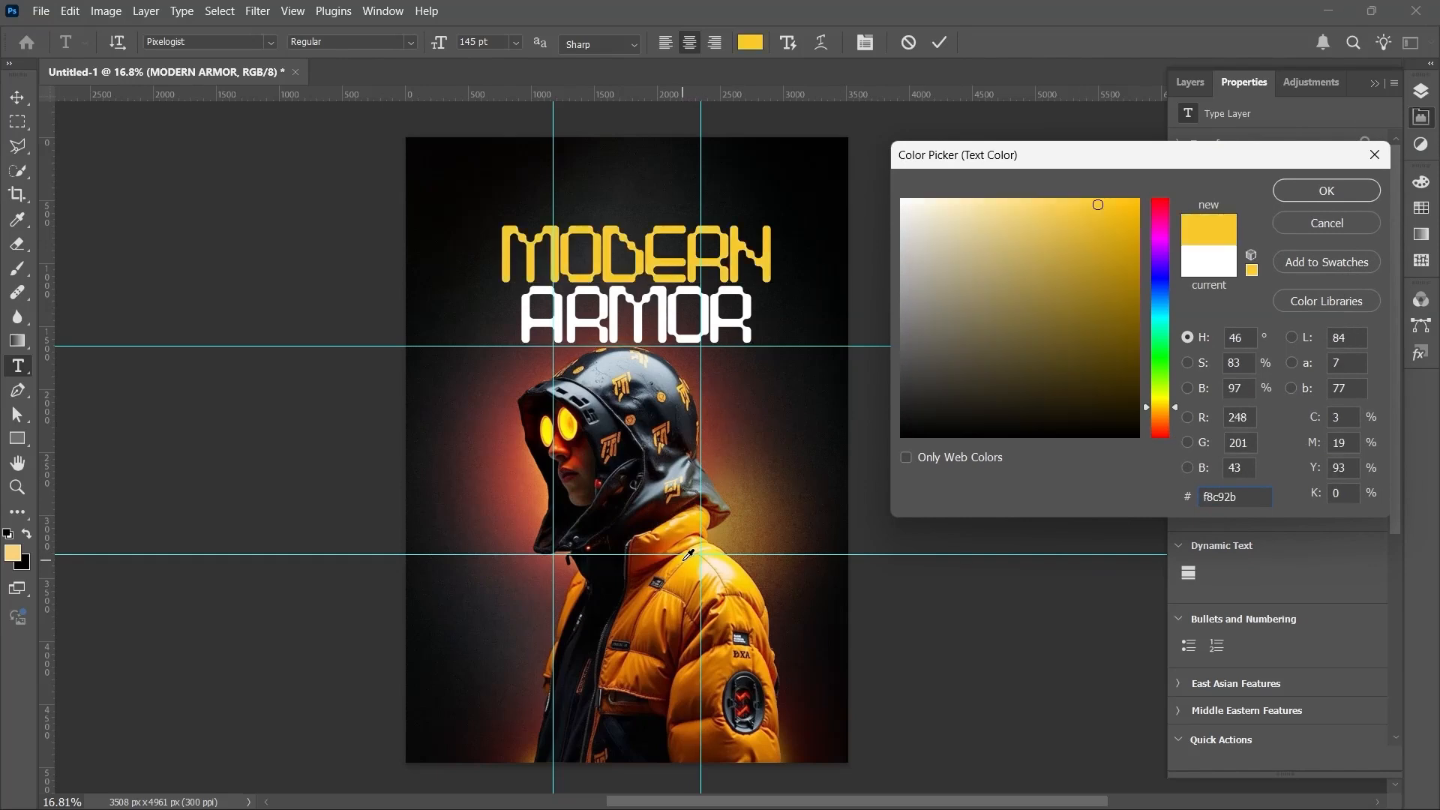
drag(1117, 212, 1174, 180)
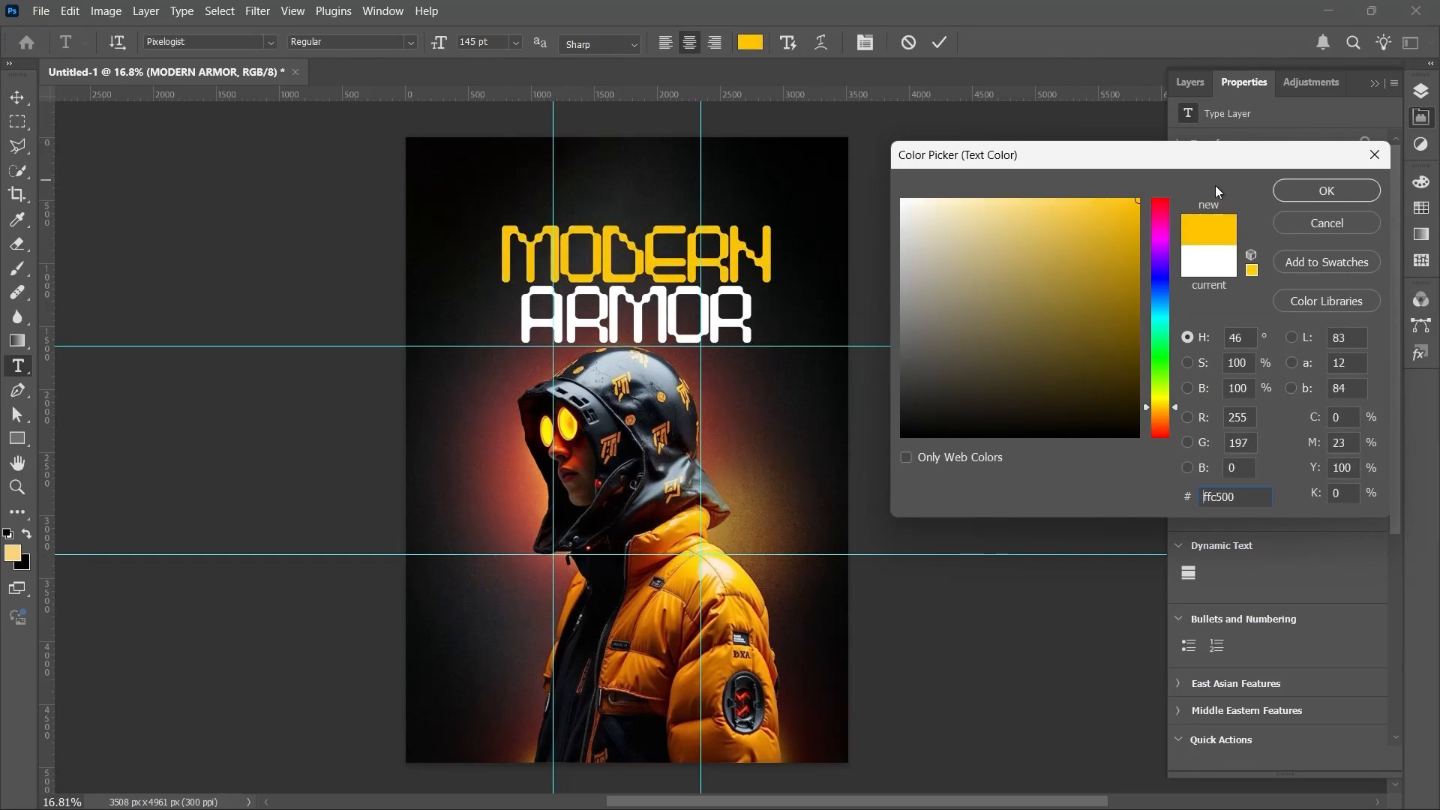
click(1296, 189)
click(940, 42)
Step: Center the title horizontally on the poster and lower it slightly so ARMOR overlaps the top of the helmet
key(v)
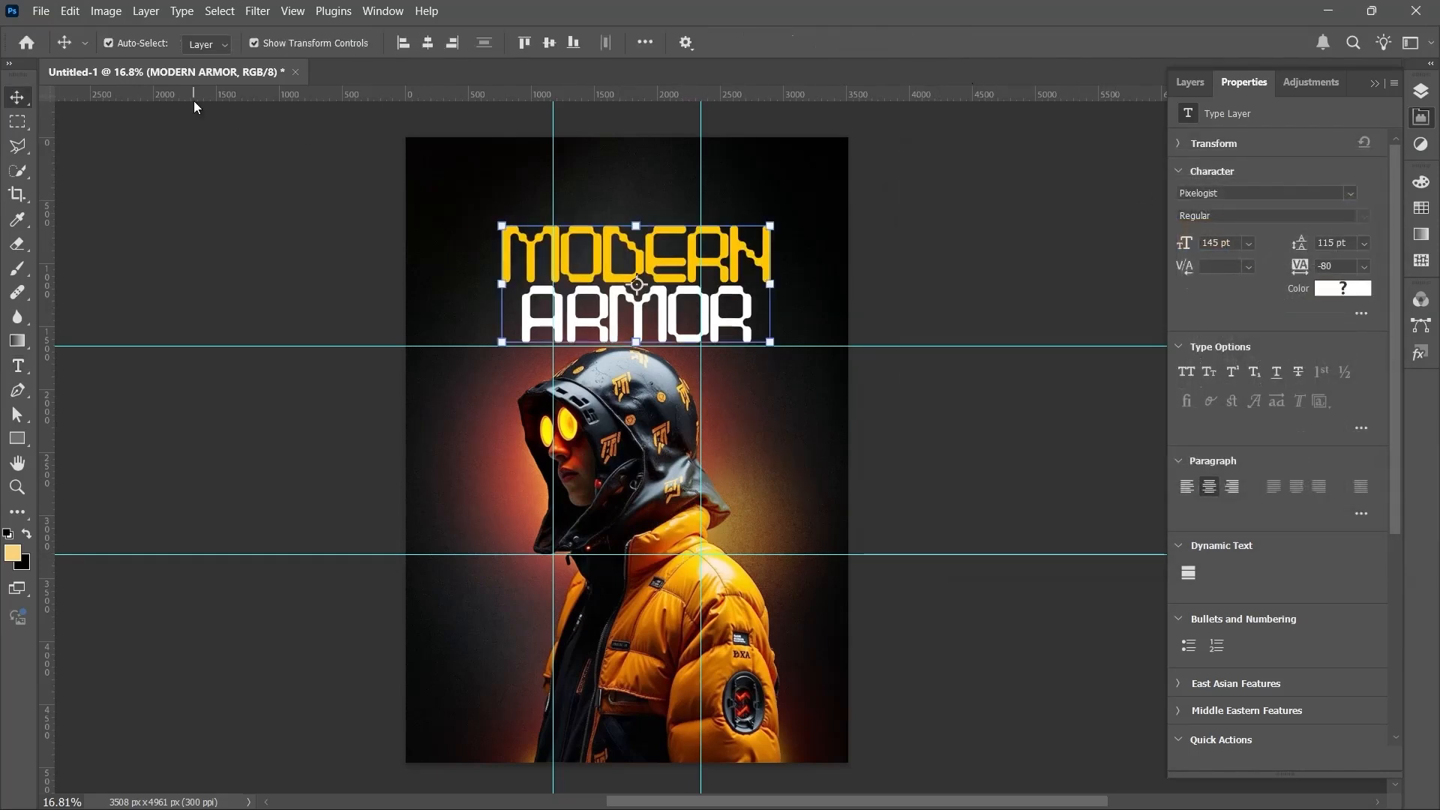
click(427, 44)
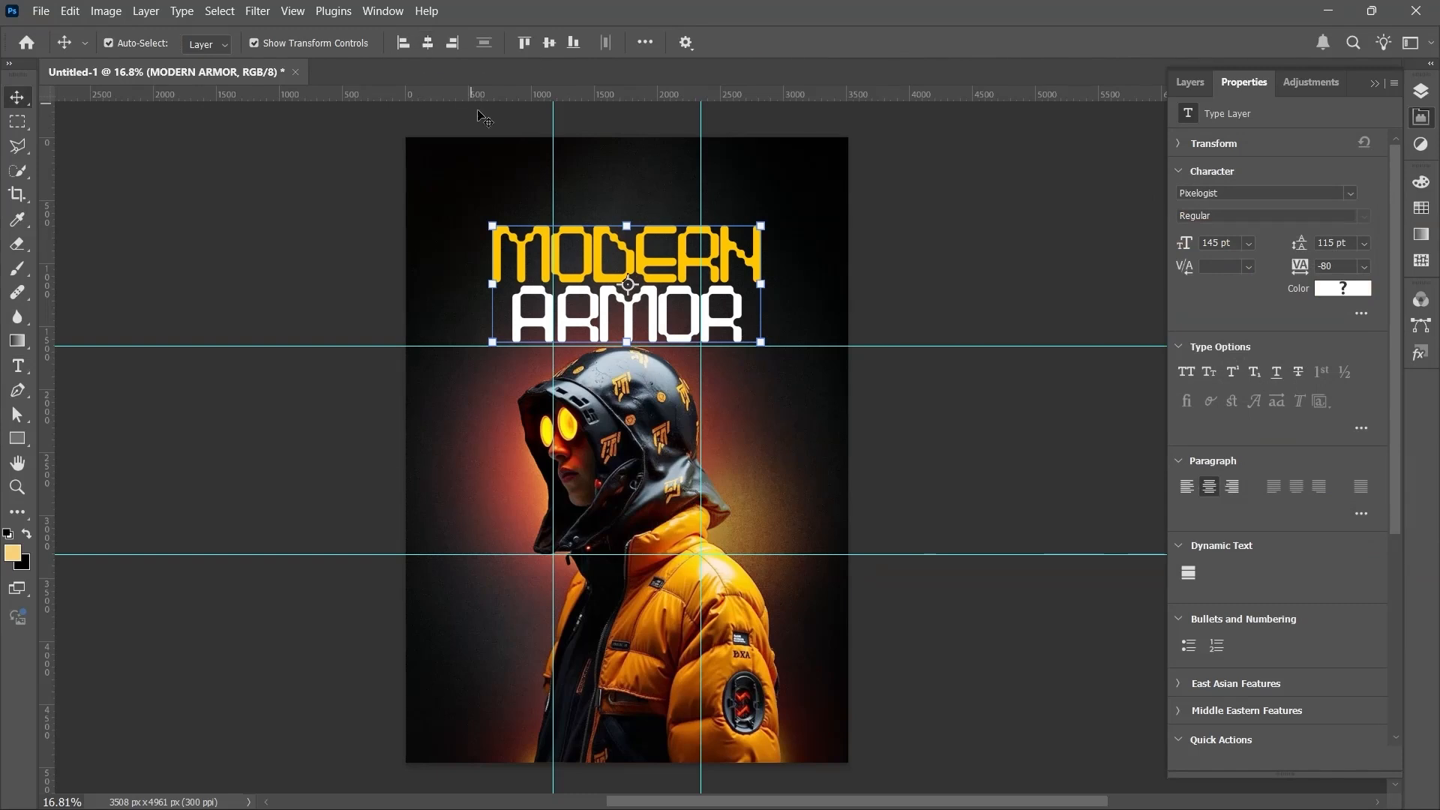
drag(639, 261, 642, 272)
Step: Move the MODERN ARMOR layer below the glow layer, directly above the original photo layer
click(1426, 90)
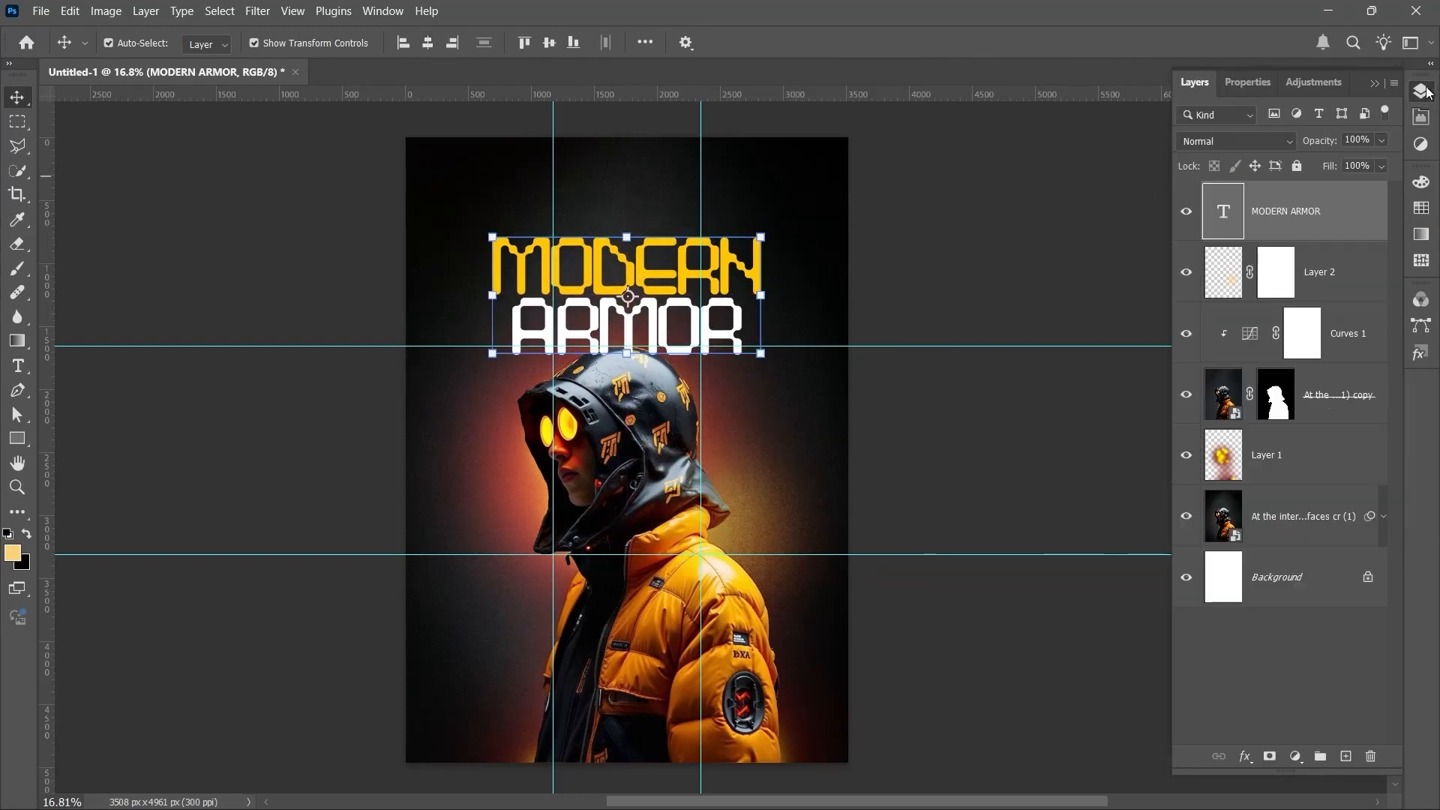
drag(1351, 210, 1351, 458)
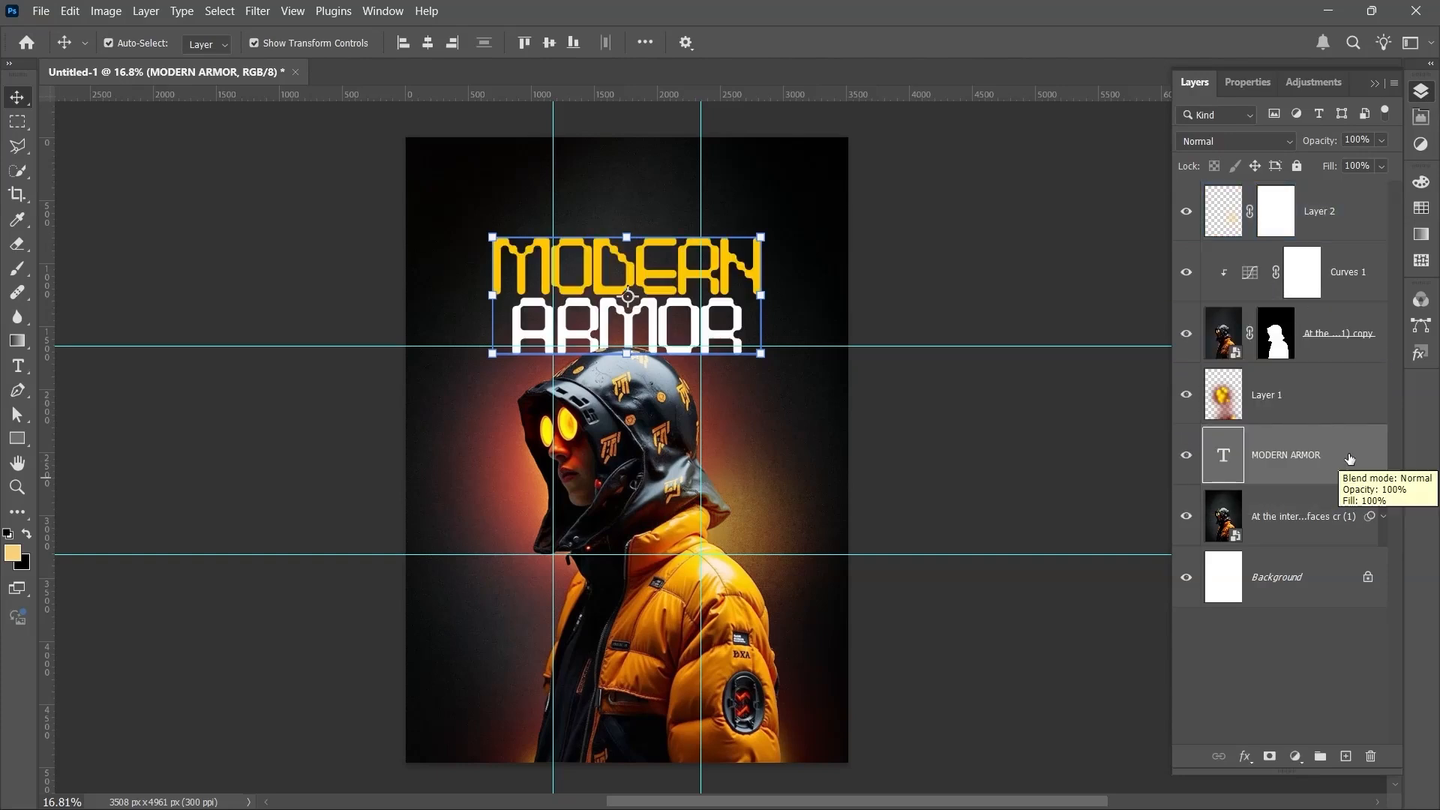
click(870, 272)
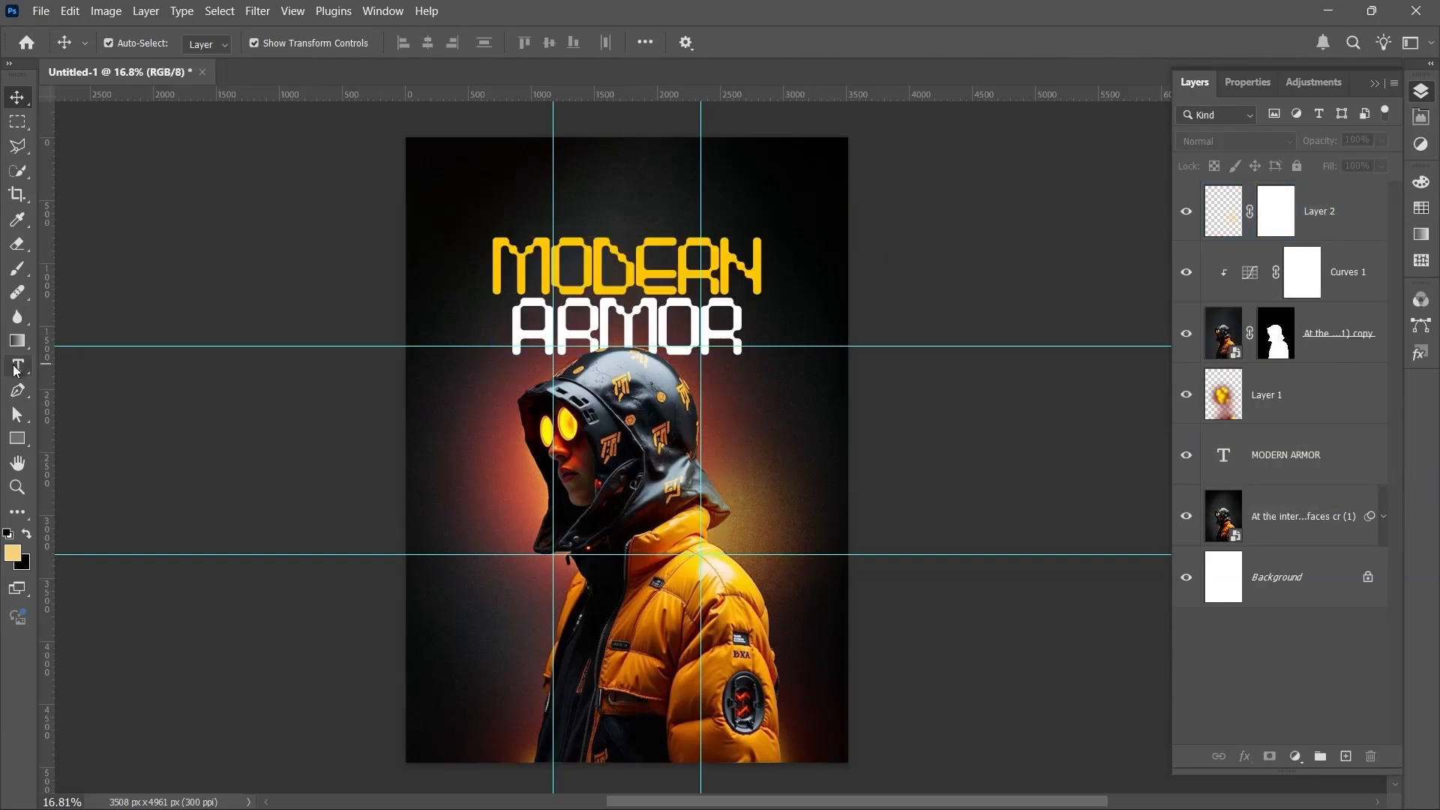
Step: Add the two-line caption "Advanced Design" in the poster's upper-left corner
click(17, 367)
click(445, 189)
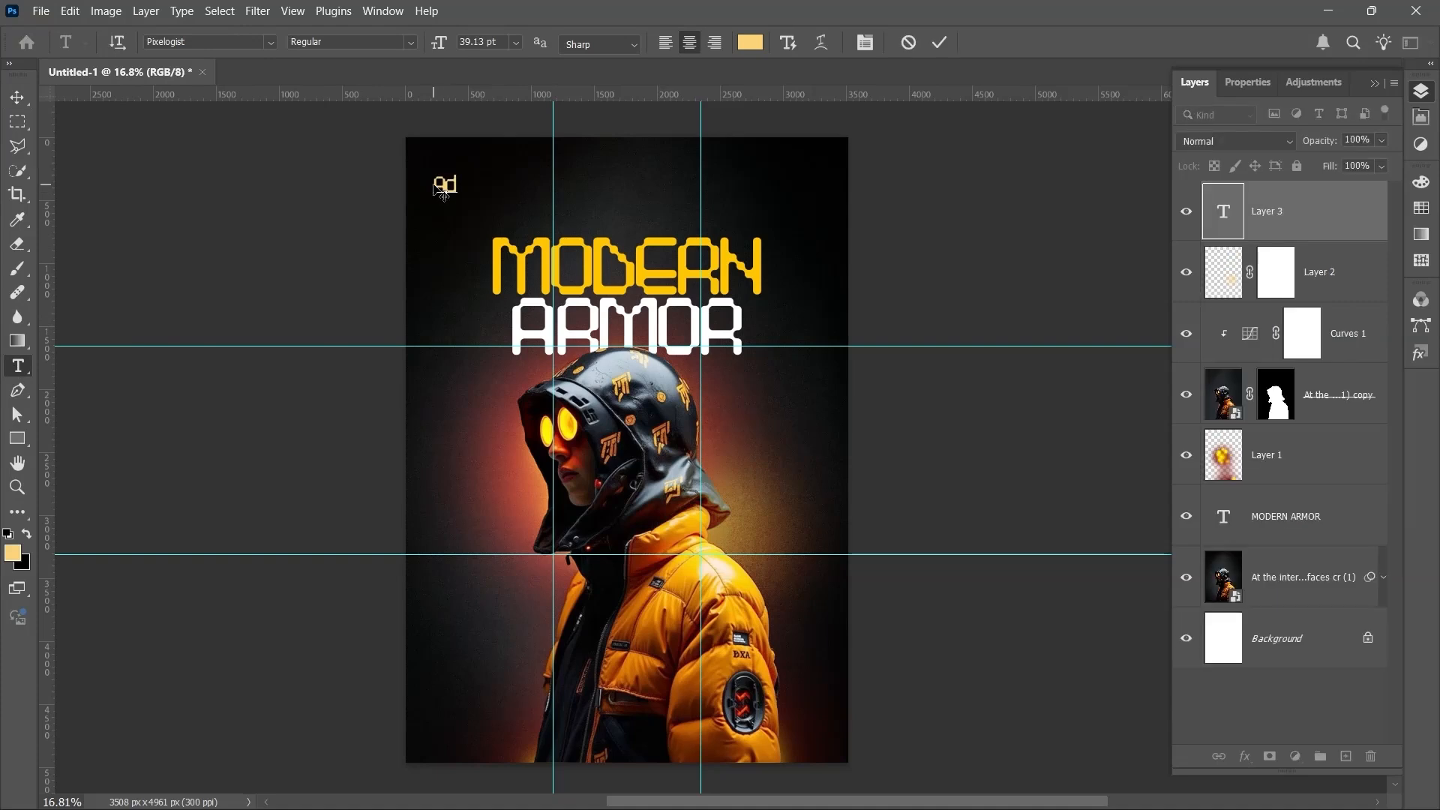
text(Advanced )
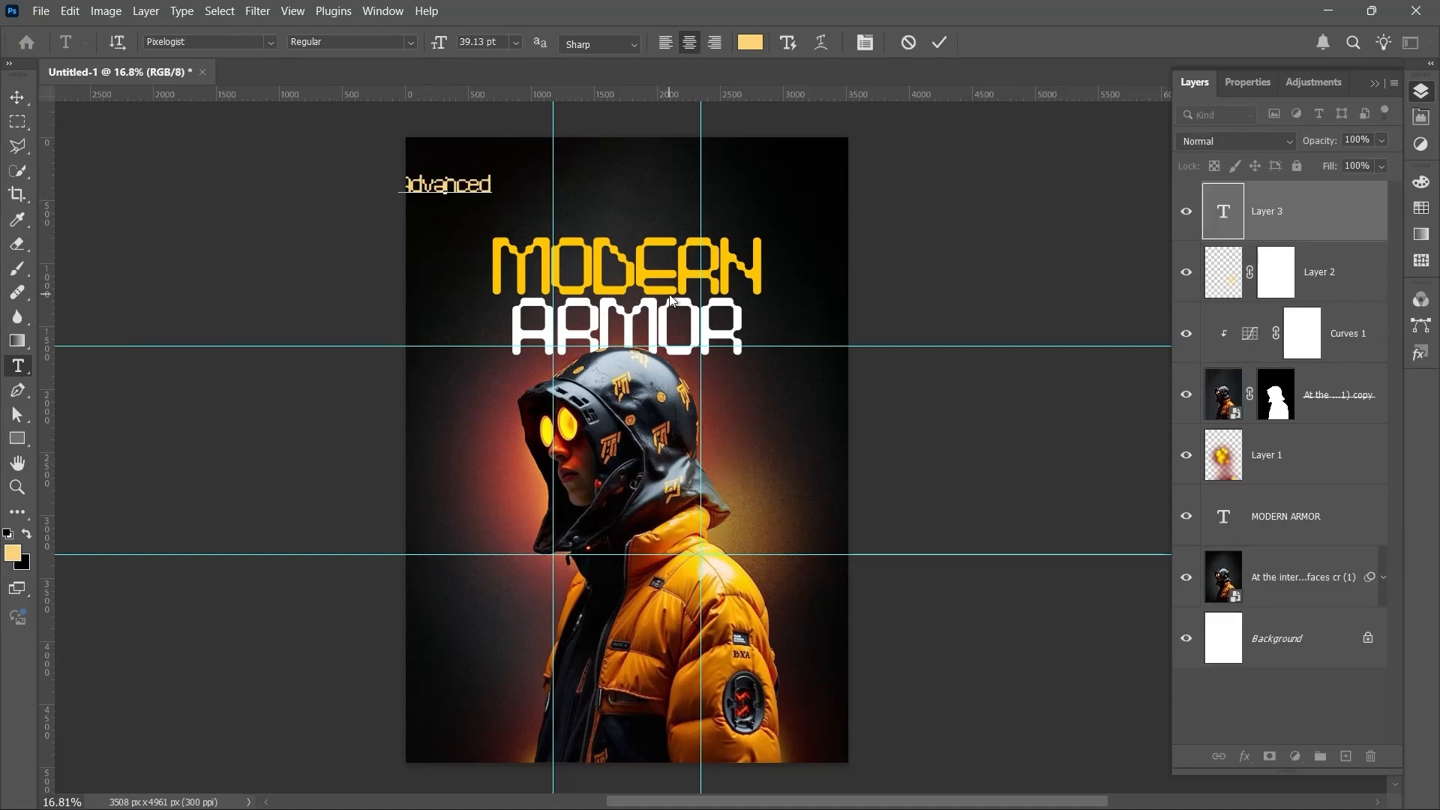
text(Design)
click(17, 97)
drag(469, 201, 424, 211)
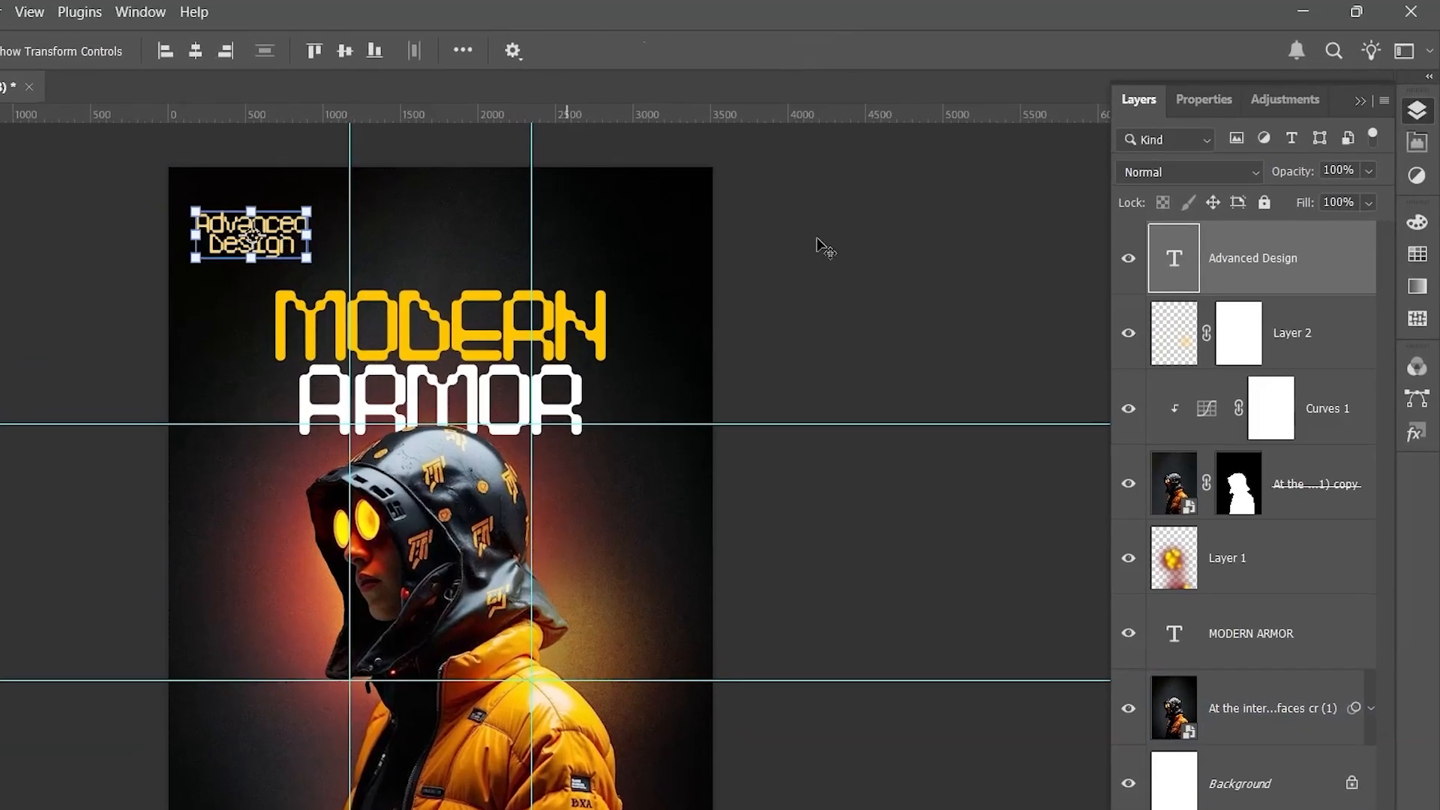
Step: Set the caption's font size to 16 pt, leading to 17 pt and tracking to 35
click(1417, 142)
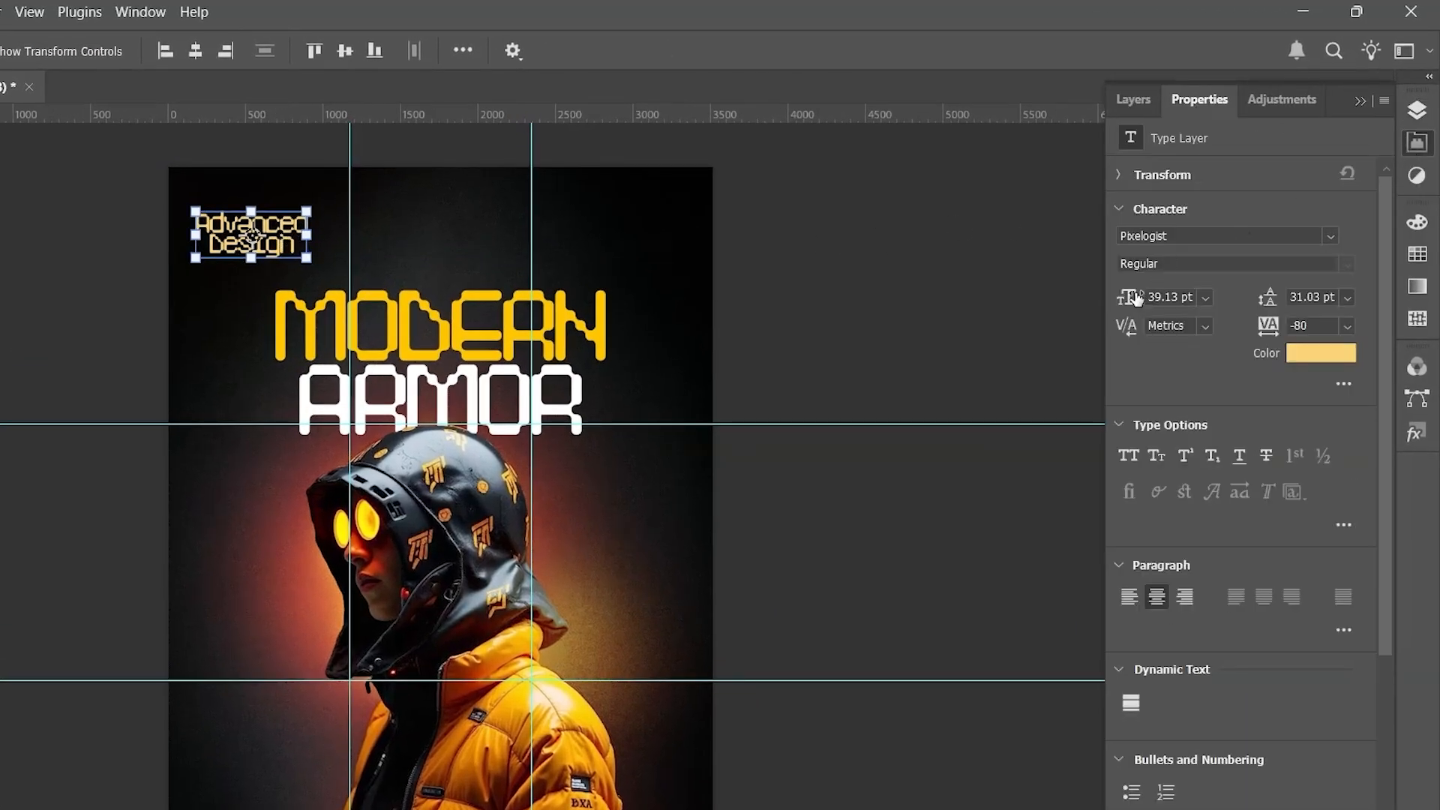
drag(1137, 298, 1099, 300)
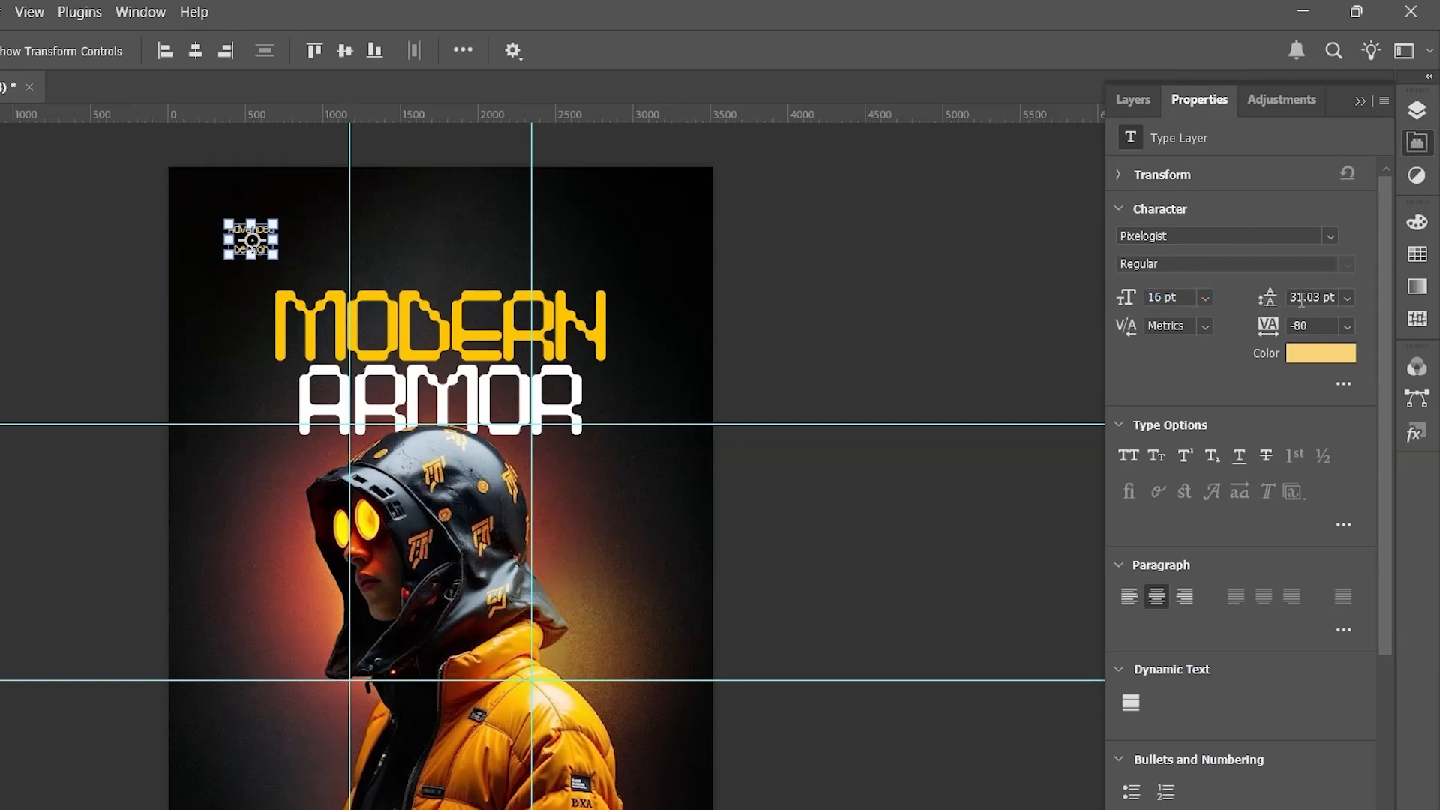
mouse_move(1270, 300)
mouse_down()
mouse_move(1242, 300)
mouse_move(1254, 298)
mouse_up()
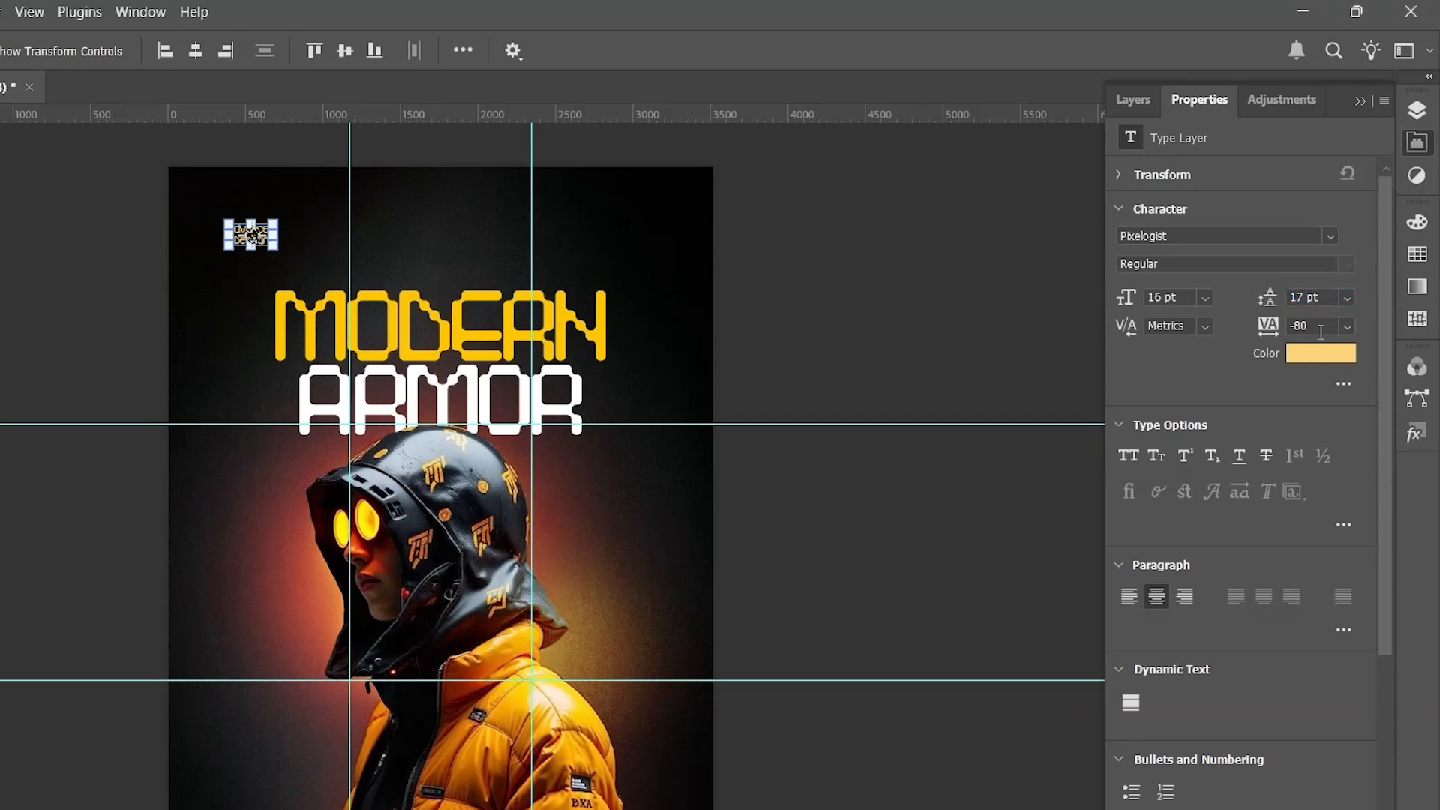
drag(1319, 329, 1293, 329)
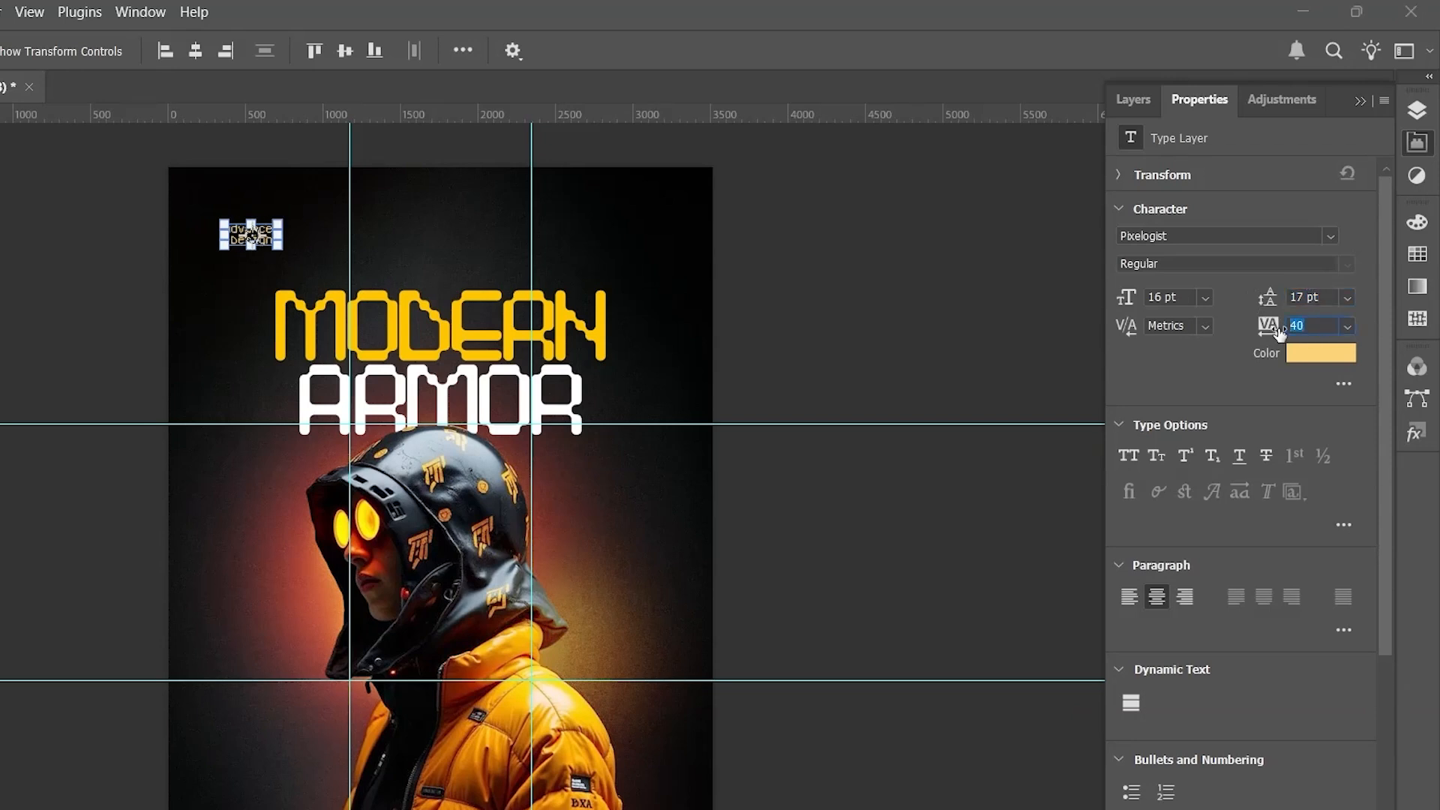
text(35)
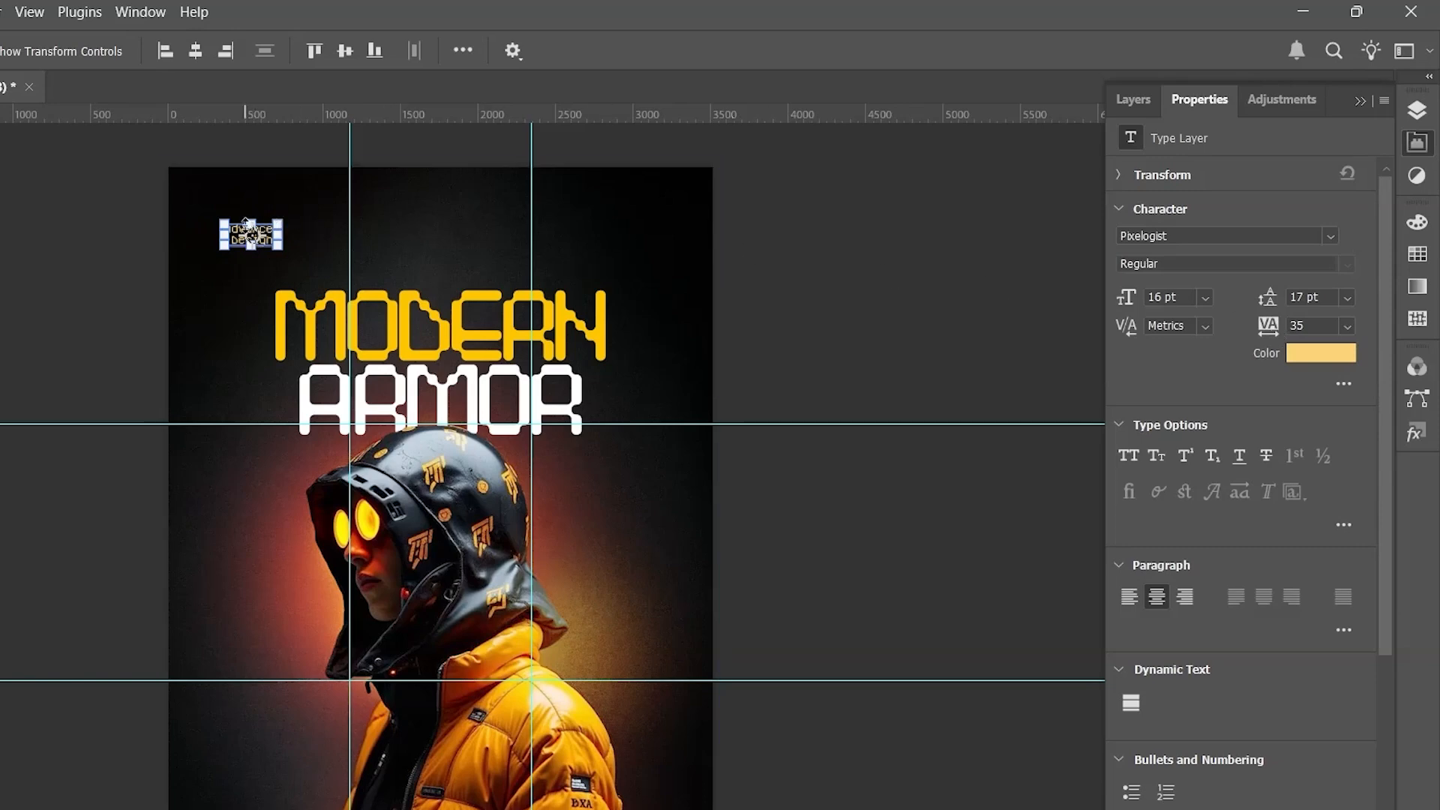
Step: Change the Advanced Design caption's color to ffffff and left-align its lines, placing it near the poster's upper-left corner
scroll(246, 223, up, 5)
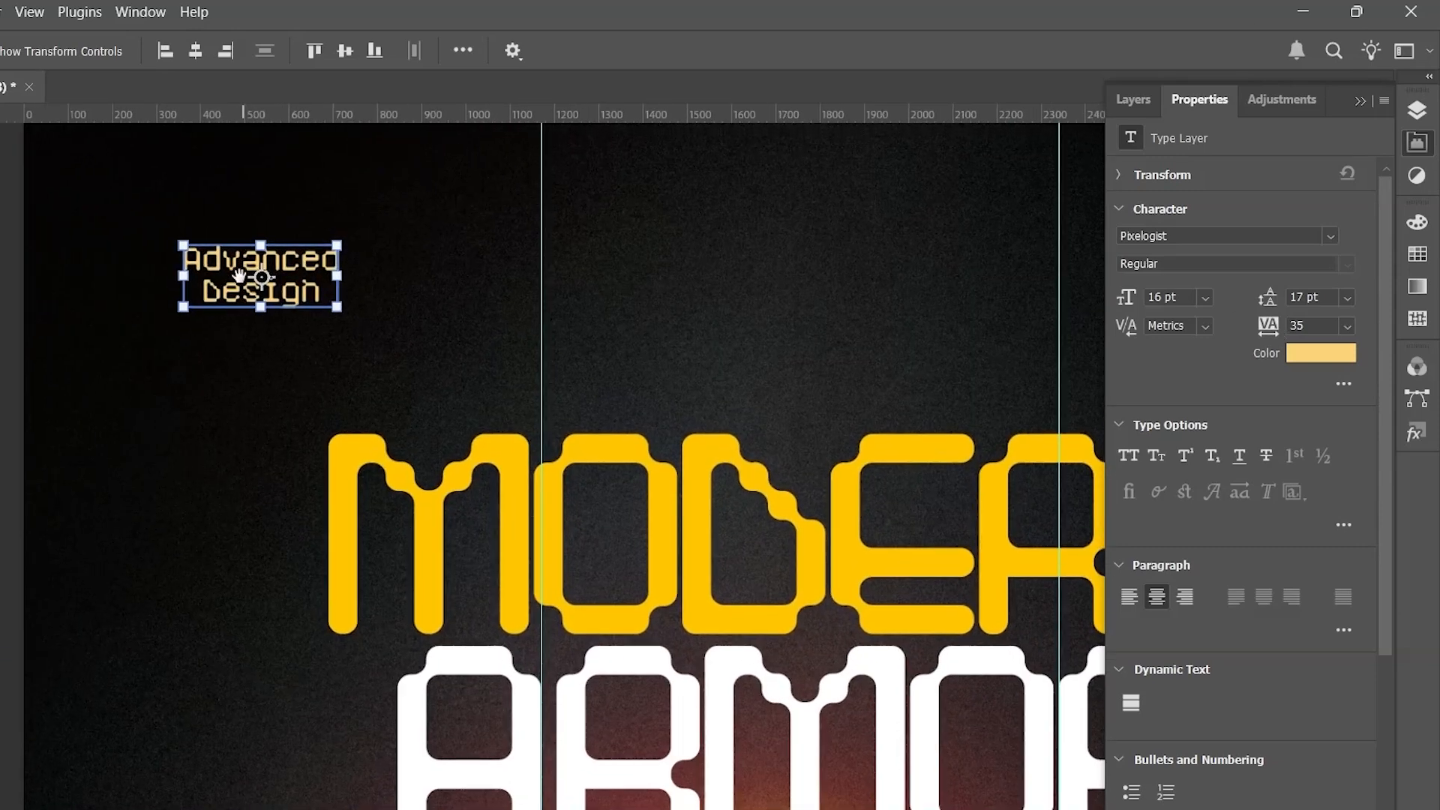
drag(239, 276, 230, 353)
click(5, 327)
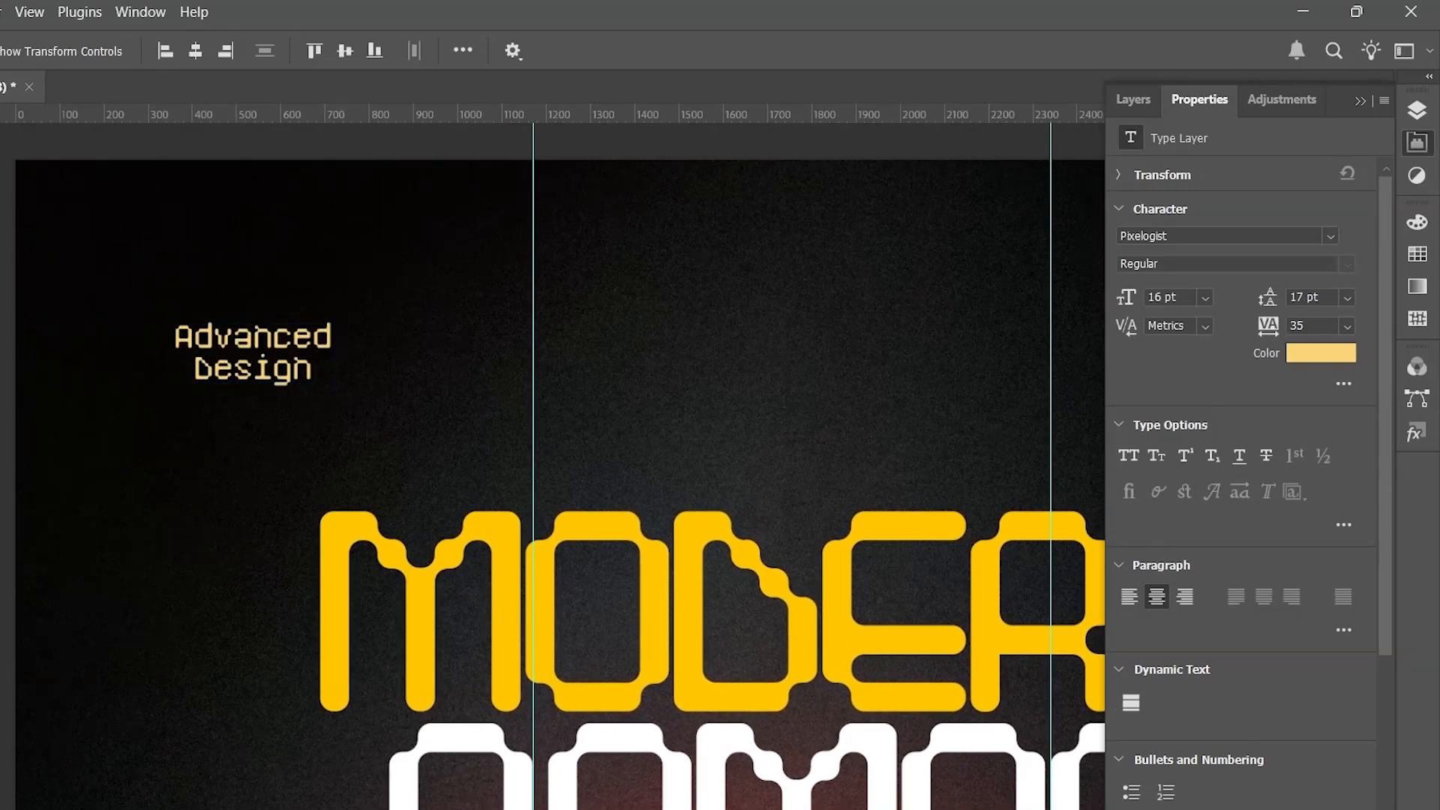
click(225, 349)
click(1337, 355)
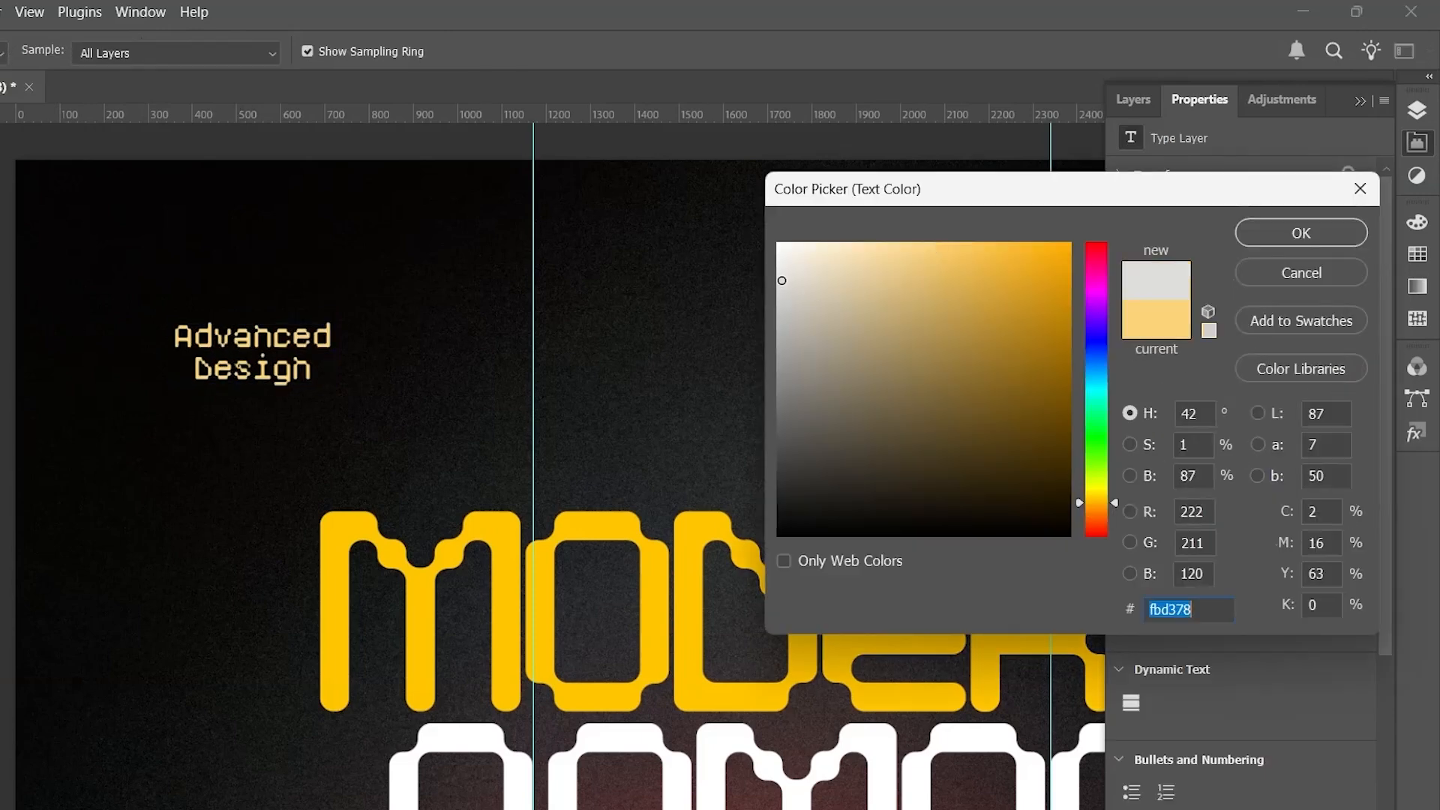
text(ffffff)
click(1271, 234)
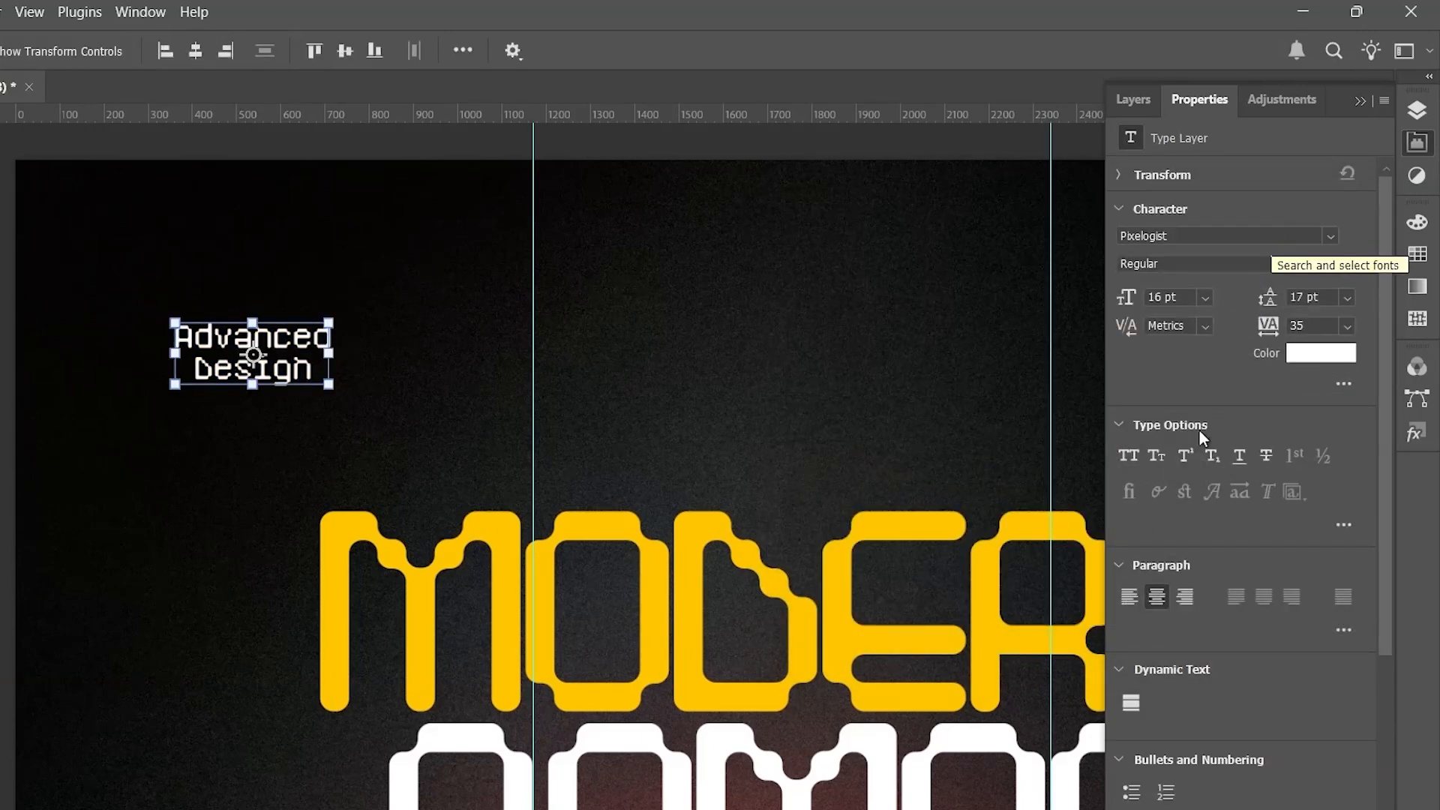
click(1128, 605)
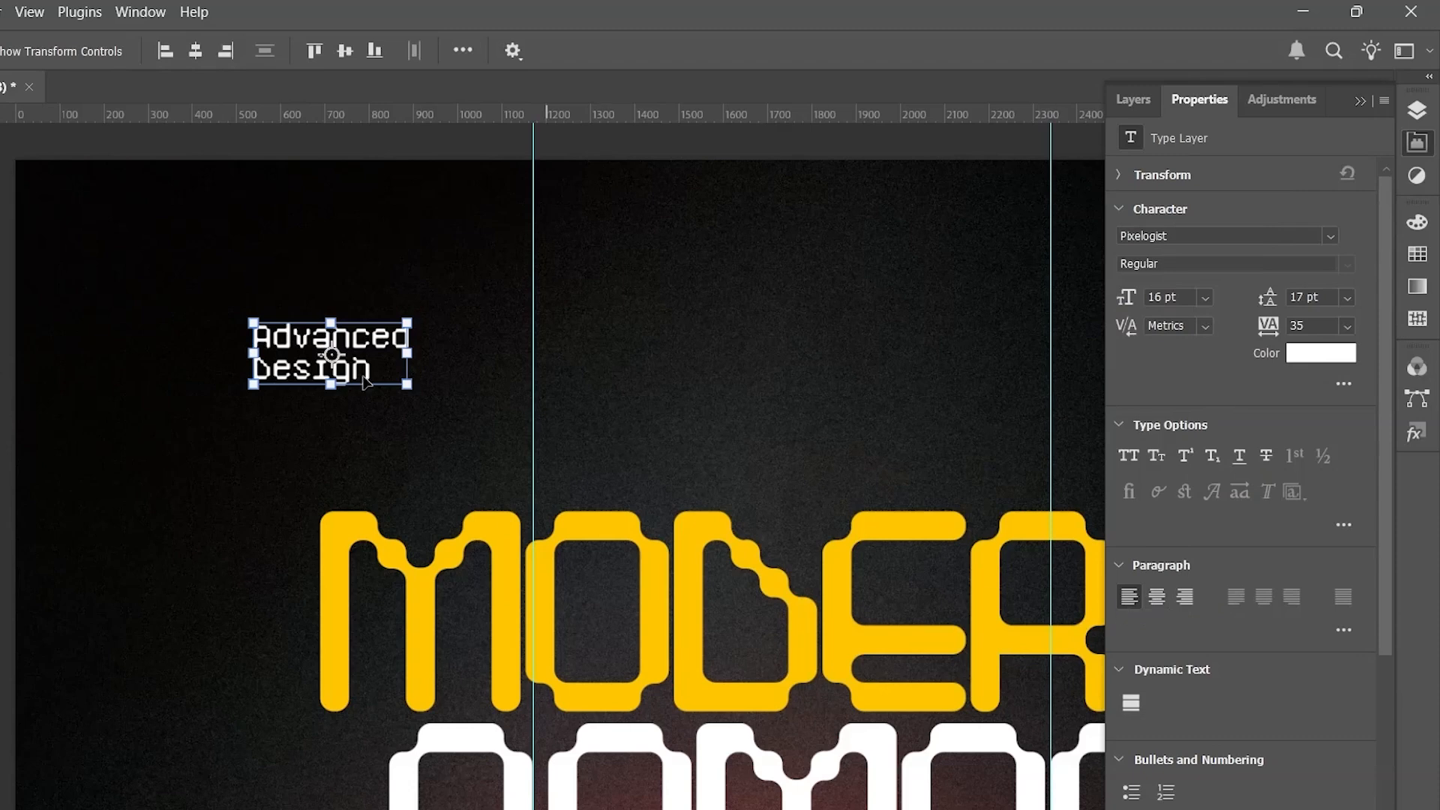
drag(298, 349, 195, 314)
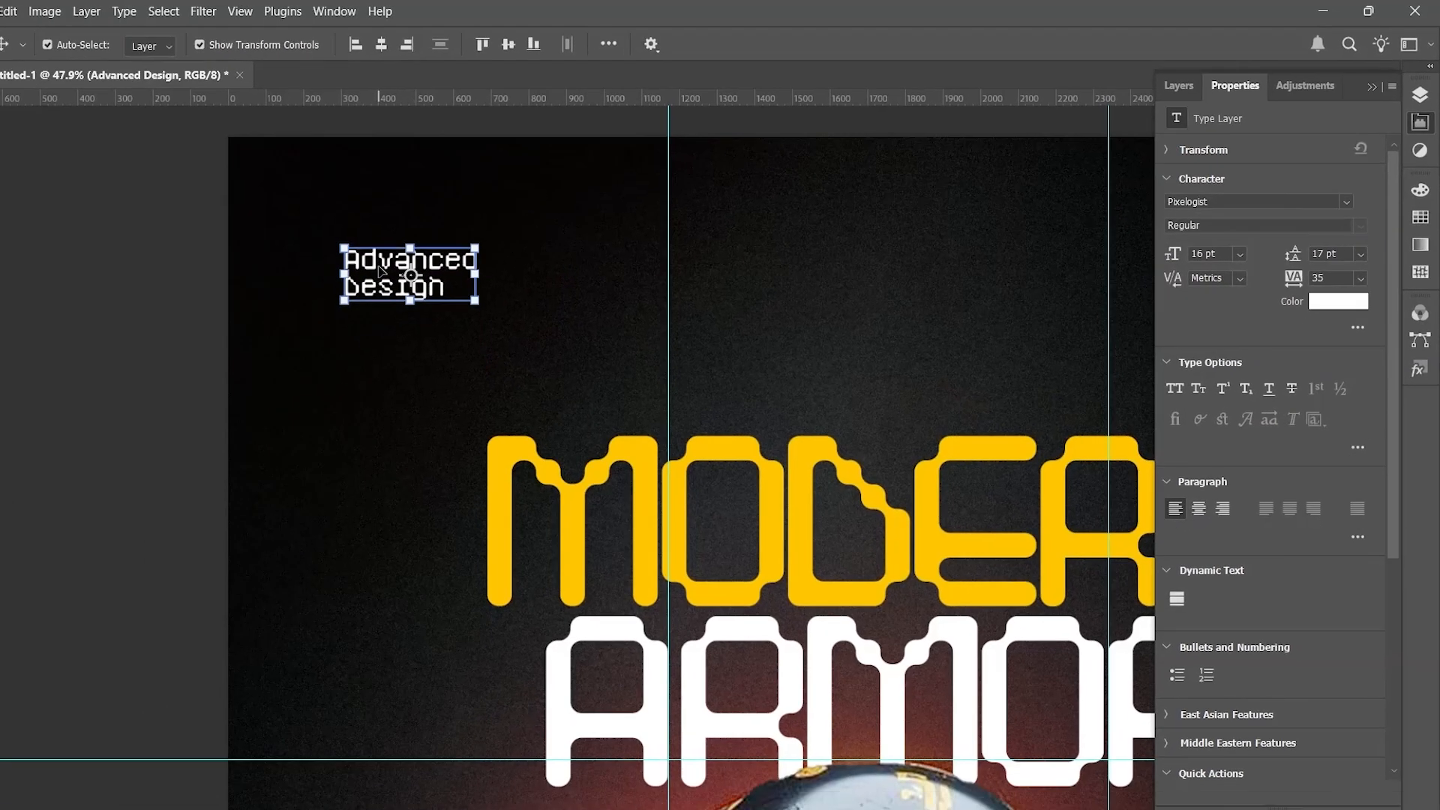
Step: Create a white 100 × 100 px rectangle just below the Advanced Design caption
click(17, 441)
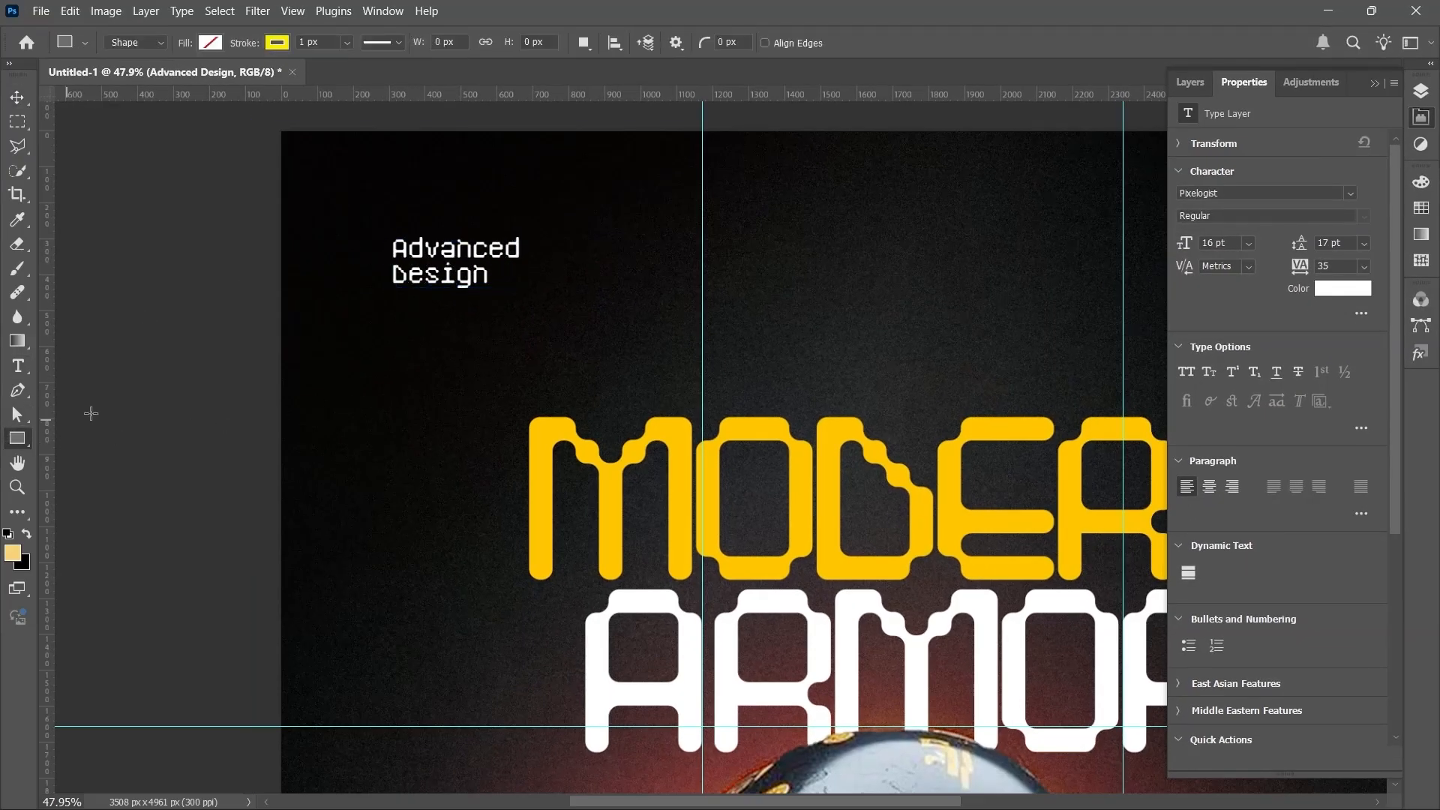
click(386, 326)
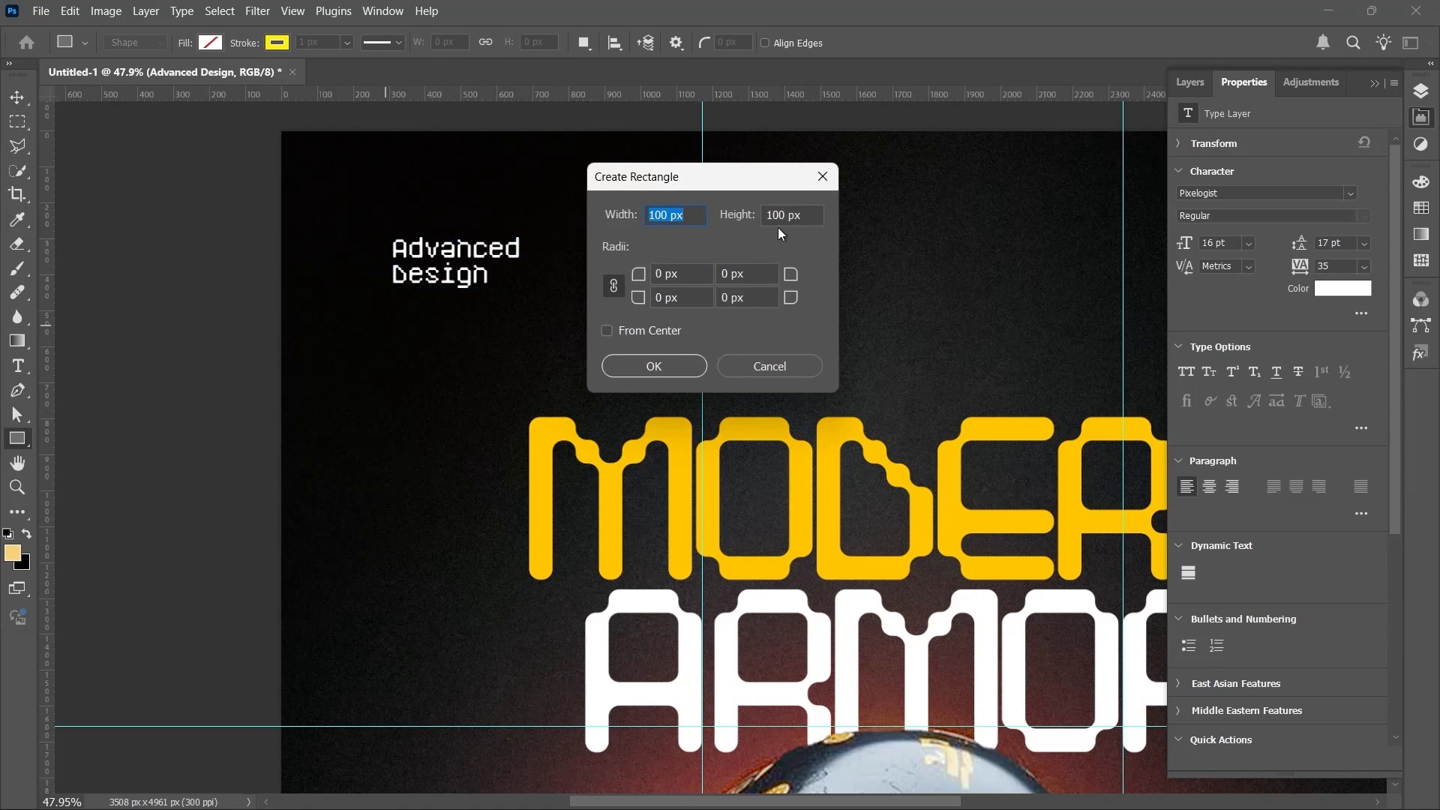
click(653, 367)
click(17, 97)
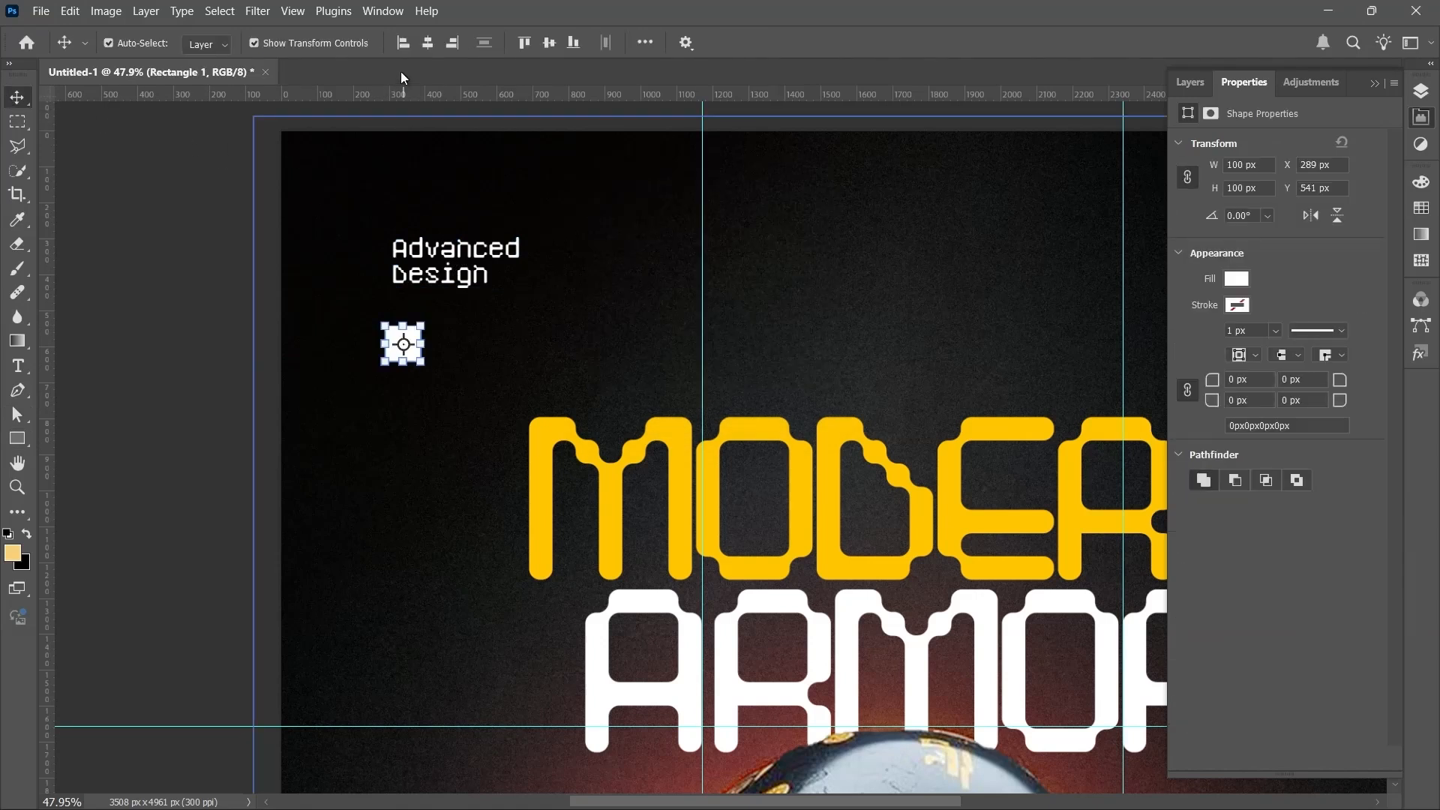
Step: Align the white square to the canvas's upper-left corner, set margin guides along its inner edges, and snap the Advanced Design caption to them
click(526, 43)
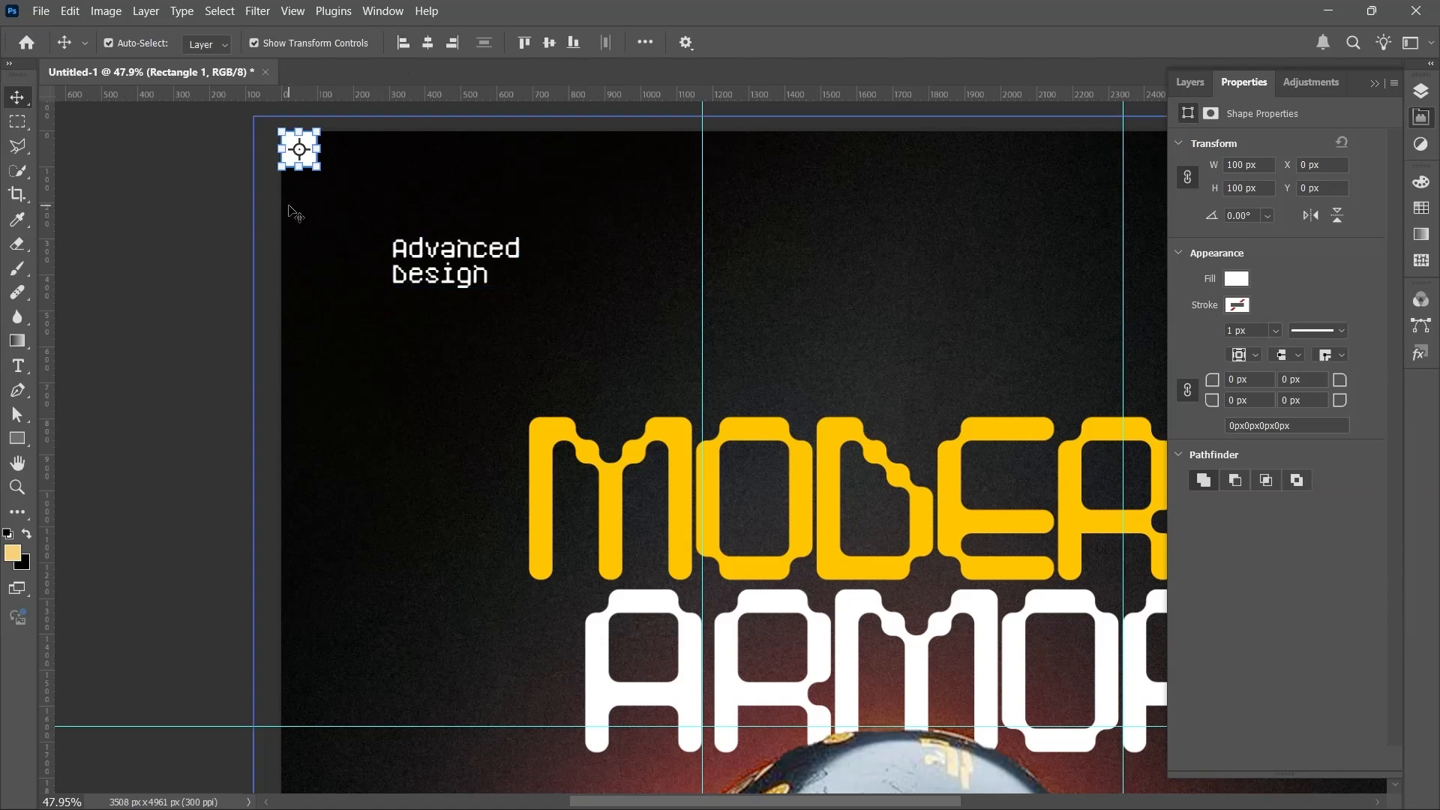
drag(48, 186, 317, 154)
drag(277, 87, 281, 167)
drag(444, 262, 366, 189)
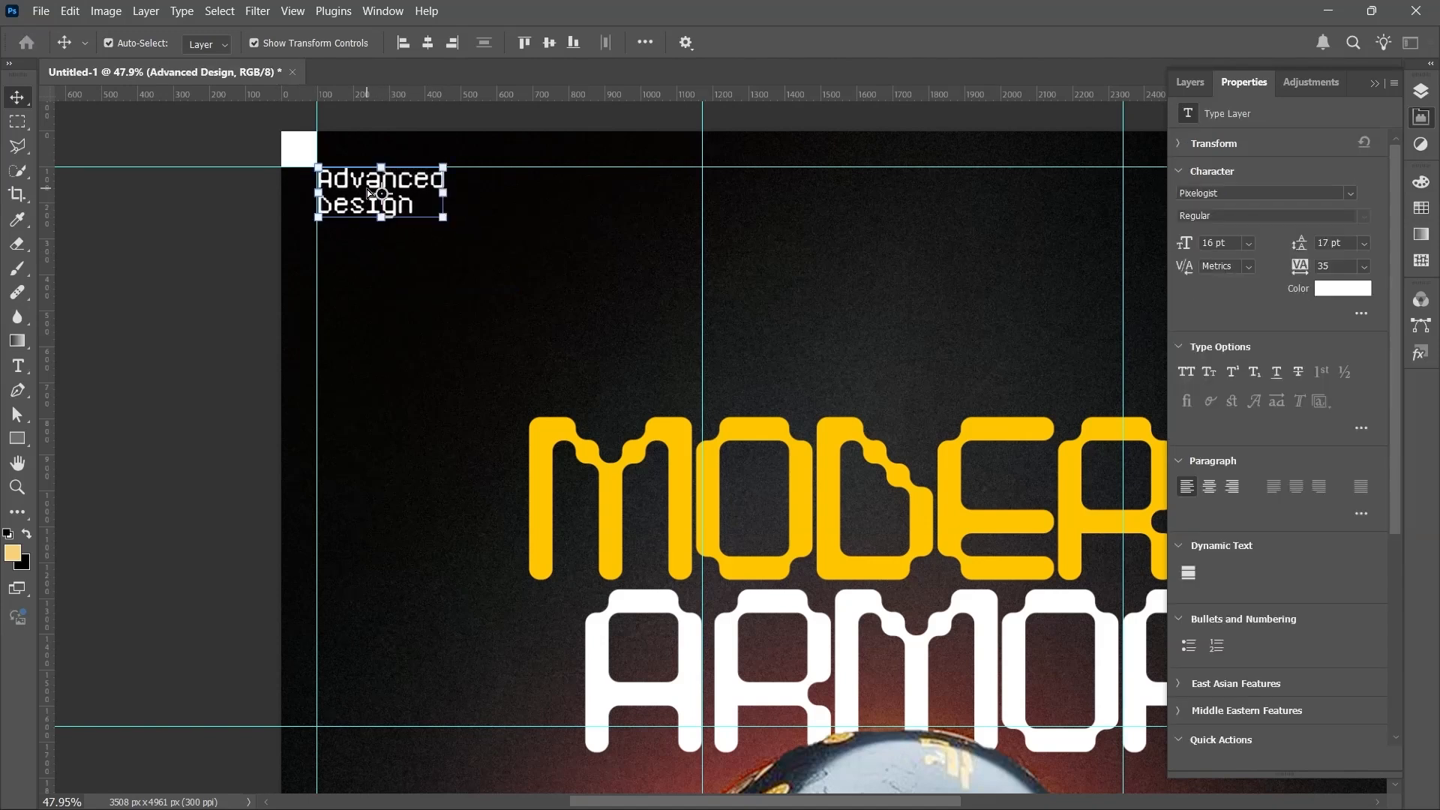
click(203, 220)
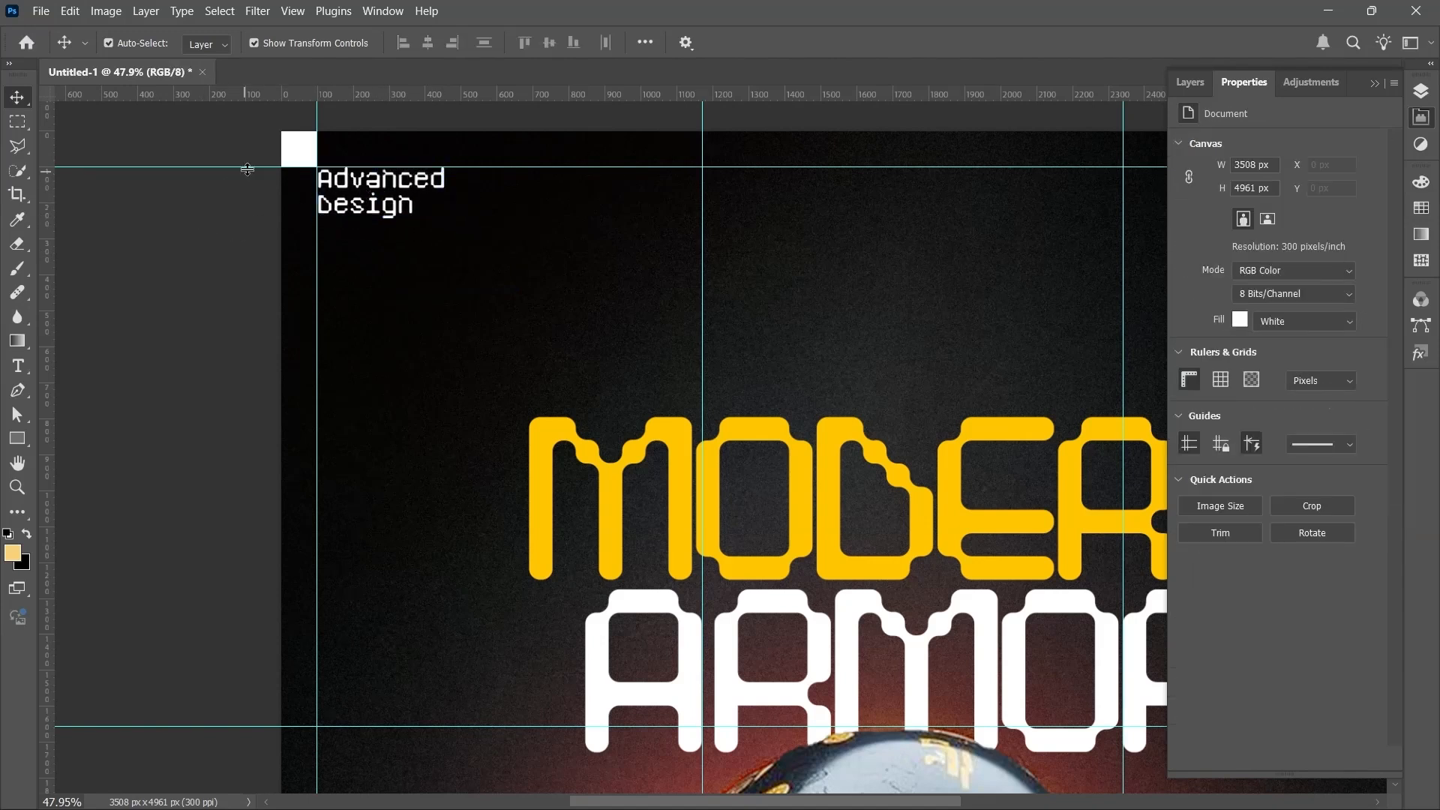
Step: Align the white square to the canvas's right edge, keeping it at the poster's upper edge
click(296, 148)
click(452, 42)
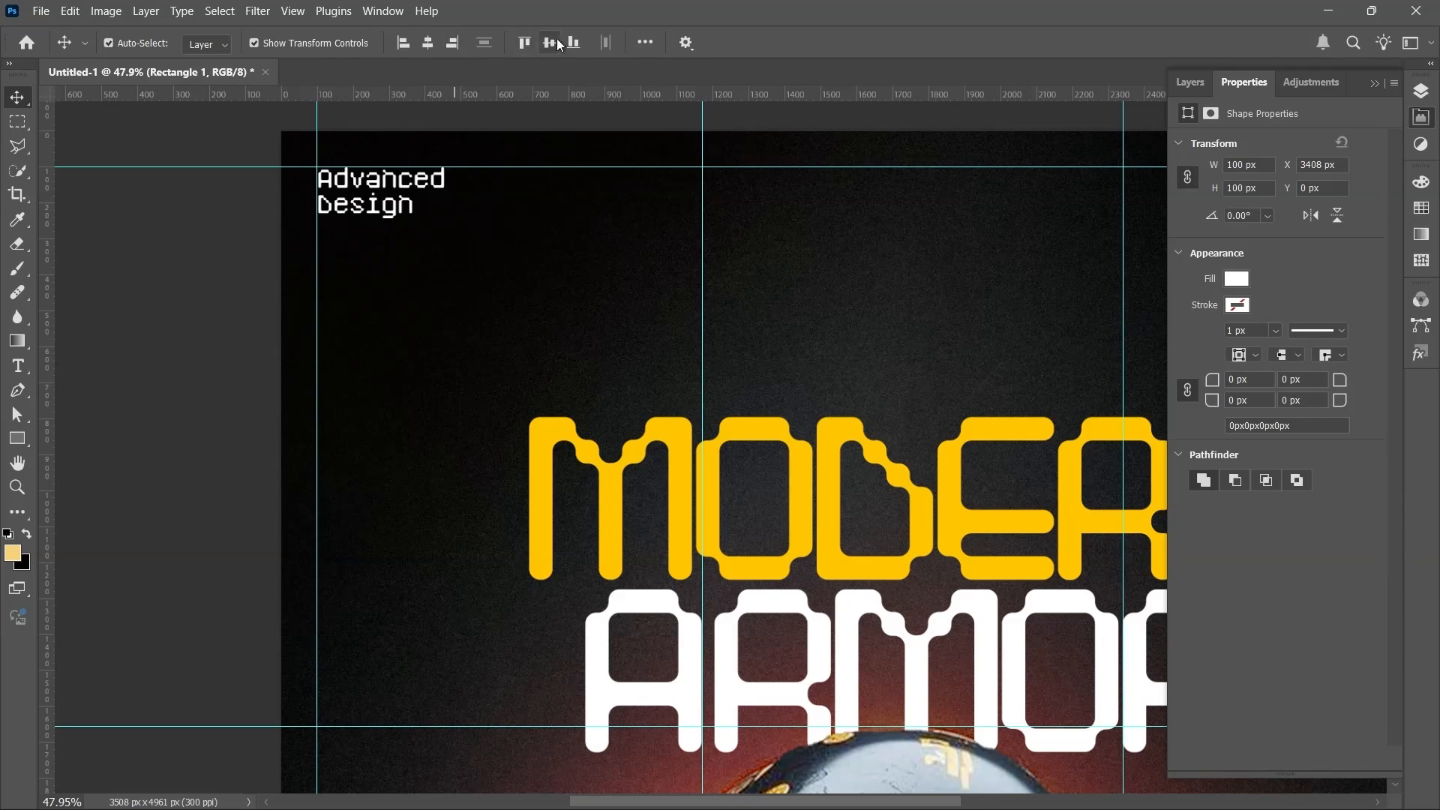
scroll(533, 245, down, 3)
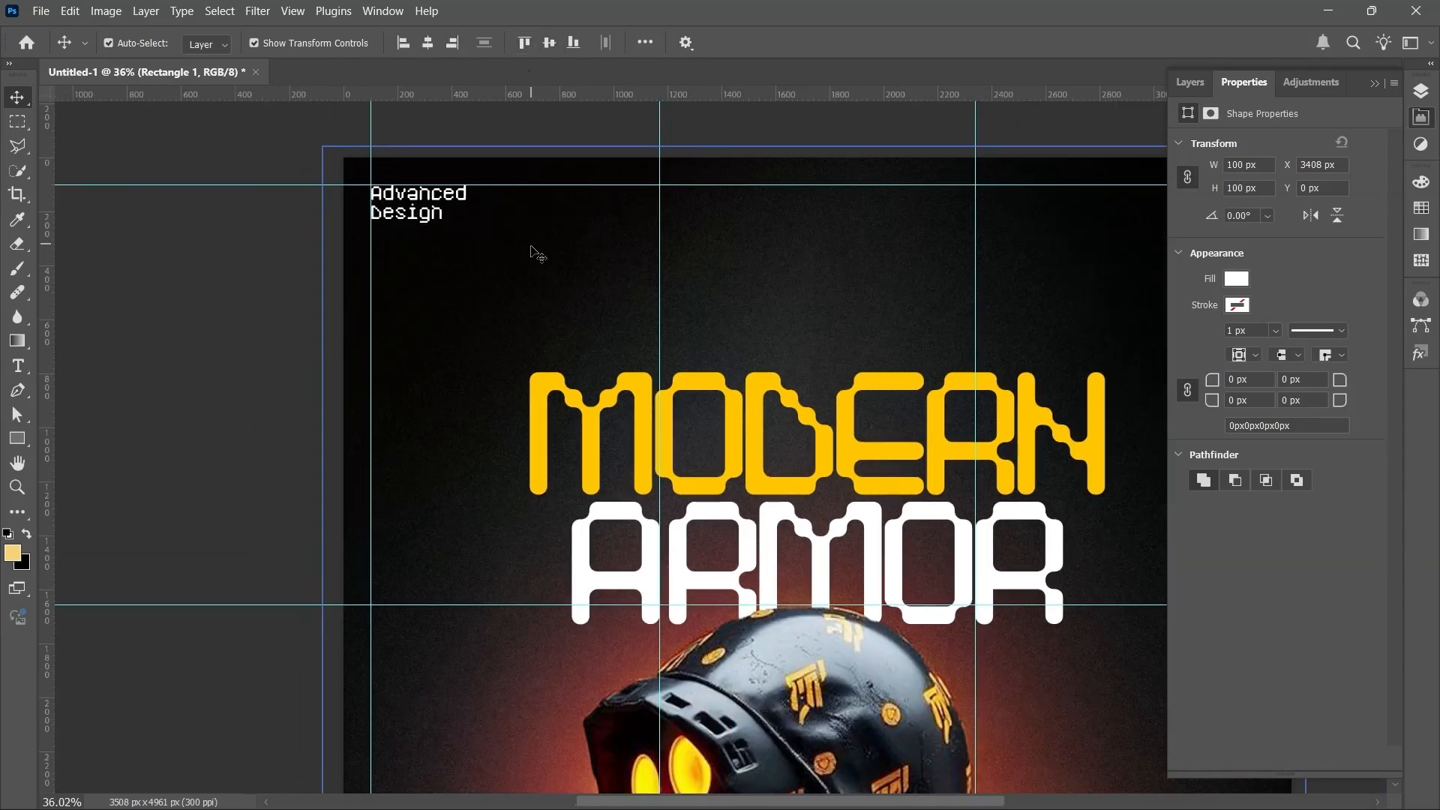
Step: Duplicate the Advanced Design caption to the poster's top center as a center-aligned "Bold Protection" caption, and place a copy of that toward the right edge
drag(772, 232, 531, 230)
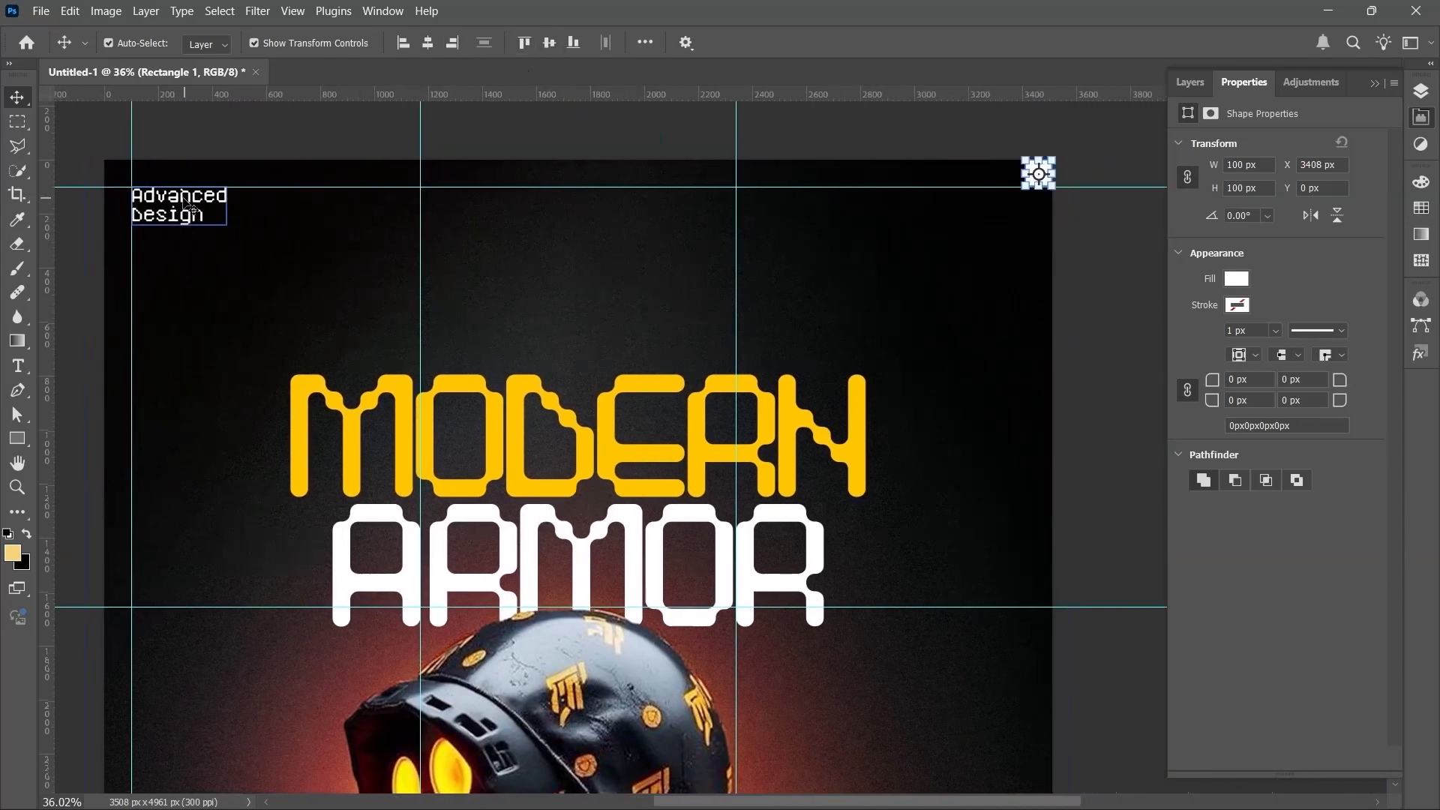
drag(225, 210, 618, 211)
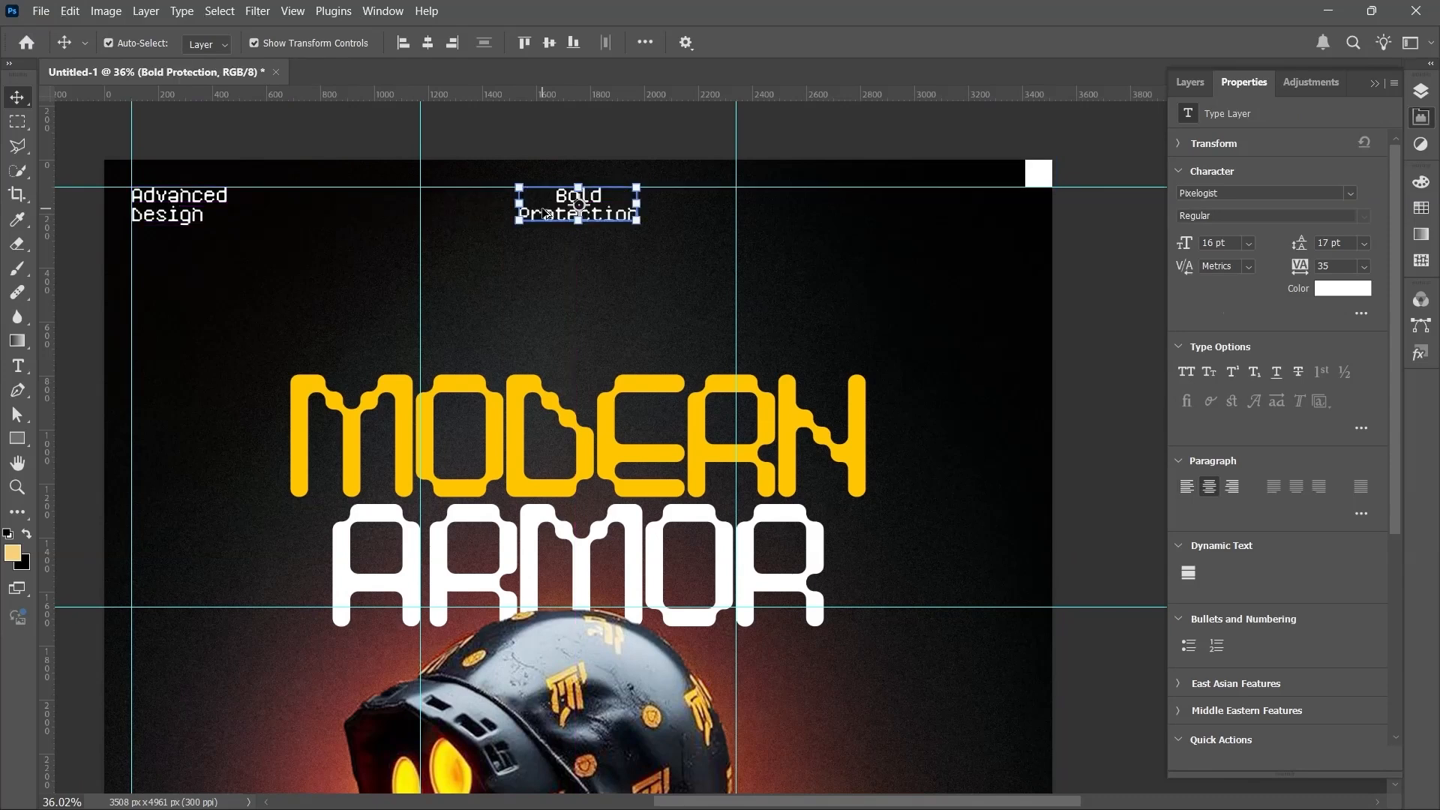
drag(546, 214, 865, 214)
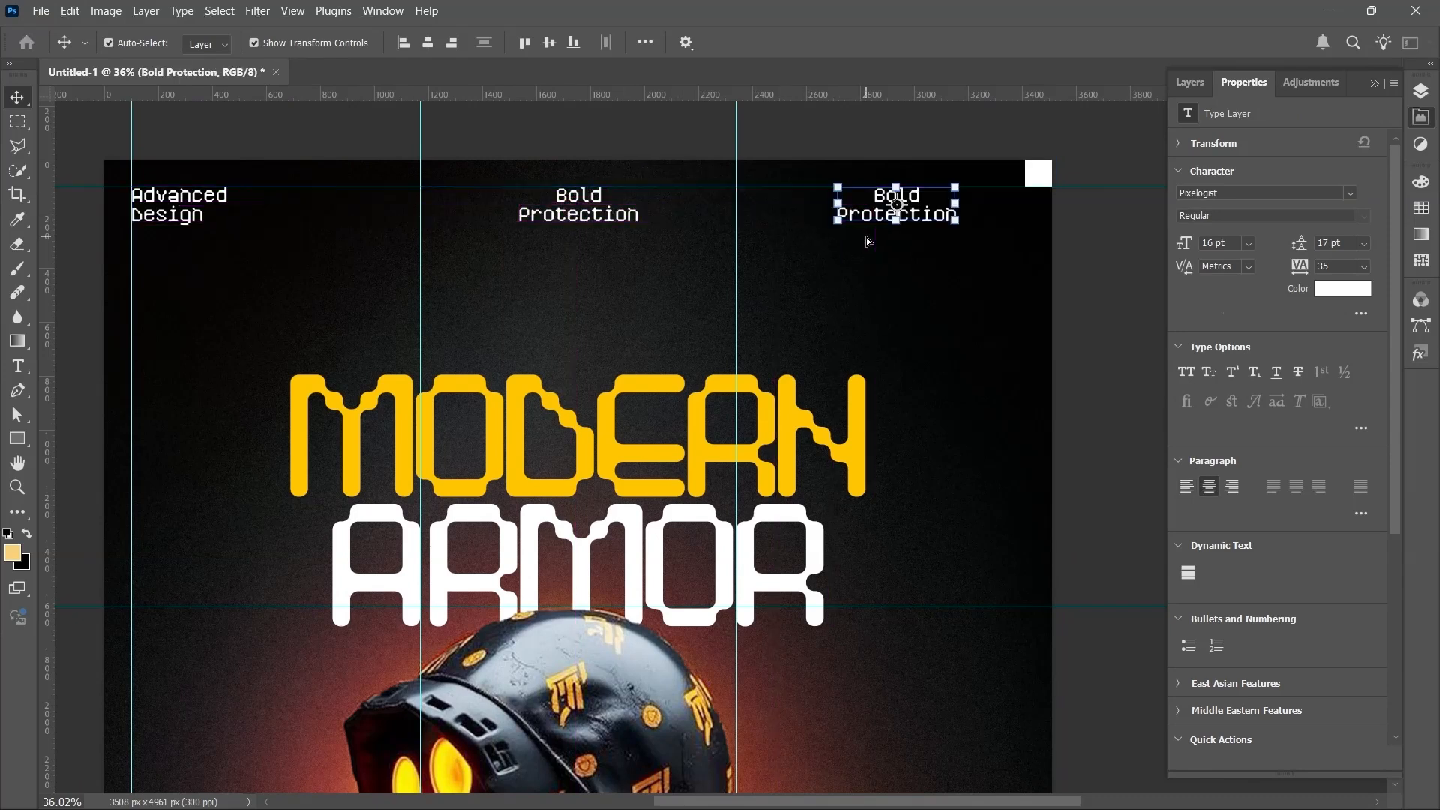
Step: Add a vertical margin guide along the inner edge of the white square in the poster's upper-right corner
drag(48, 174, 1026, 299)
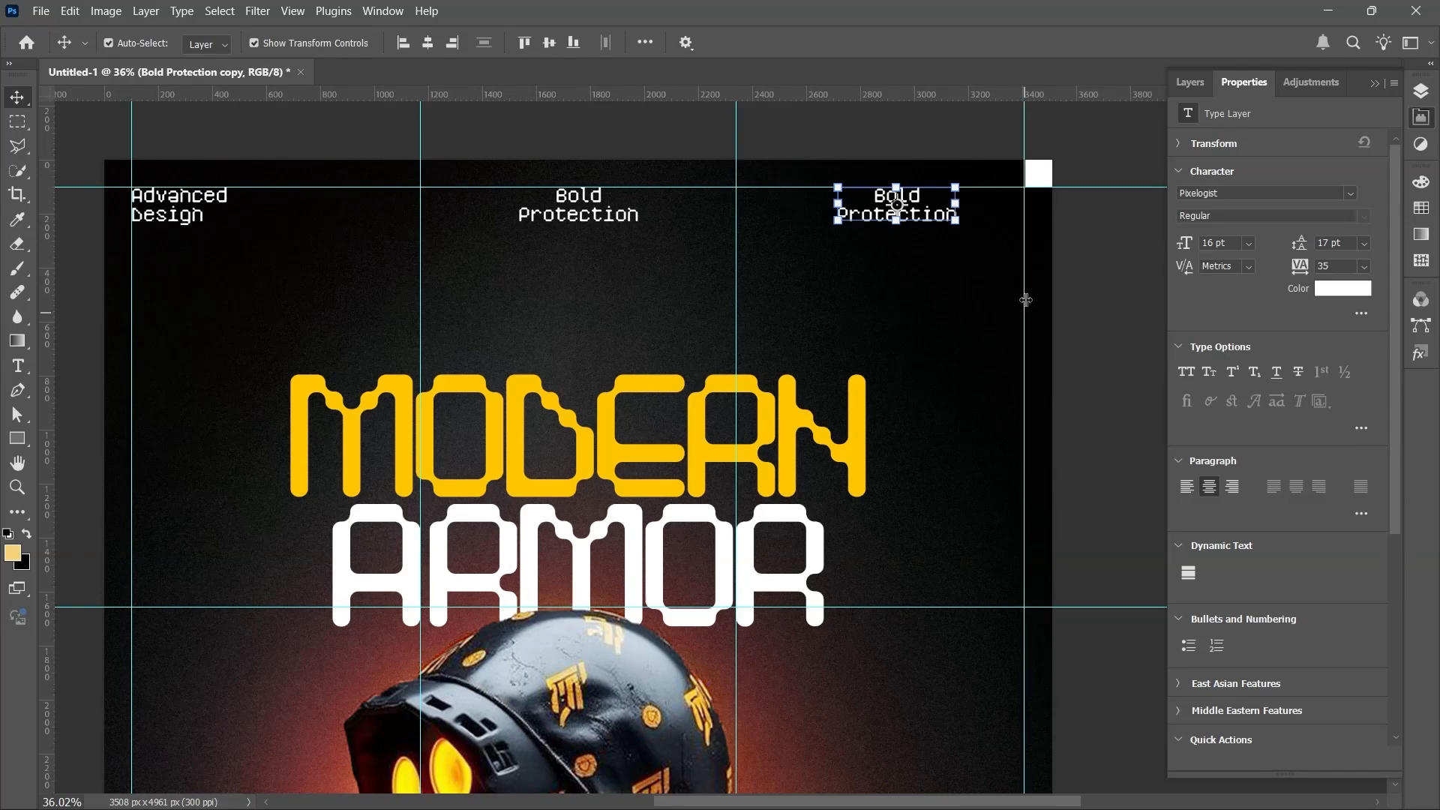
click(1049, 180)
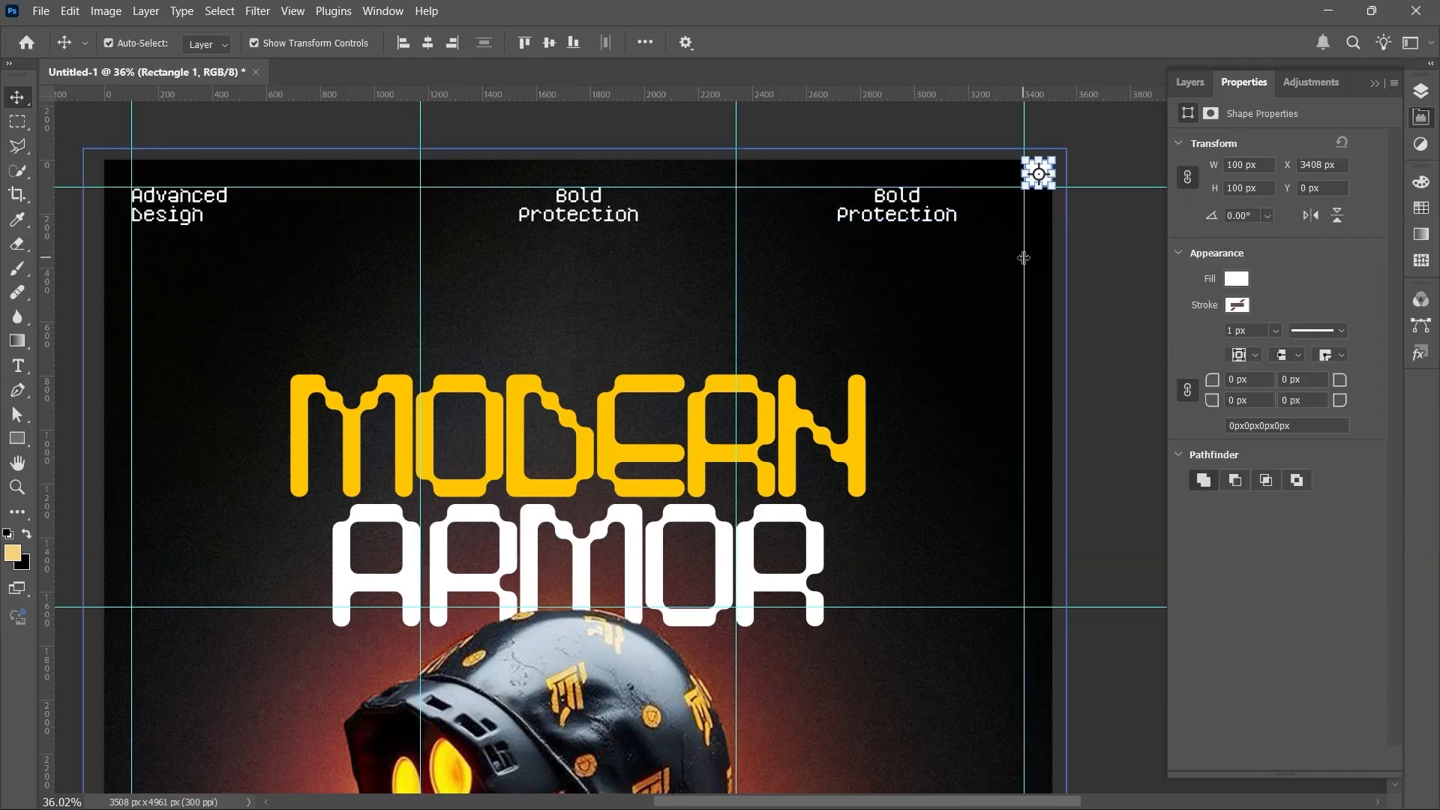
drag(1024, 260, 1029, 259)
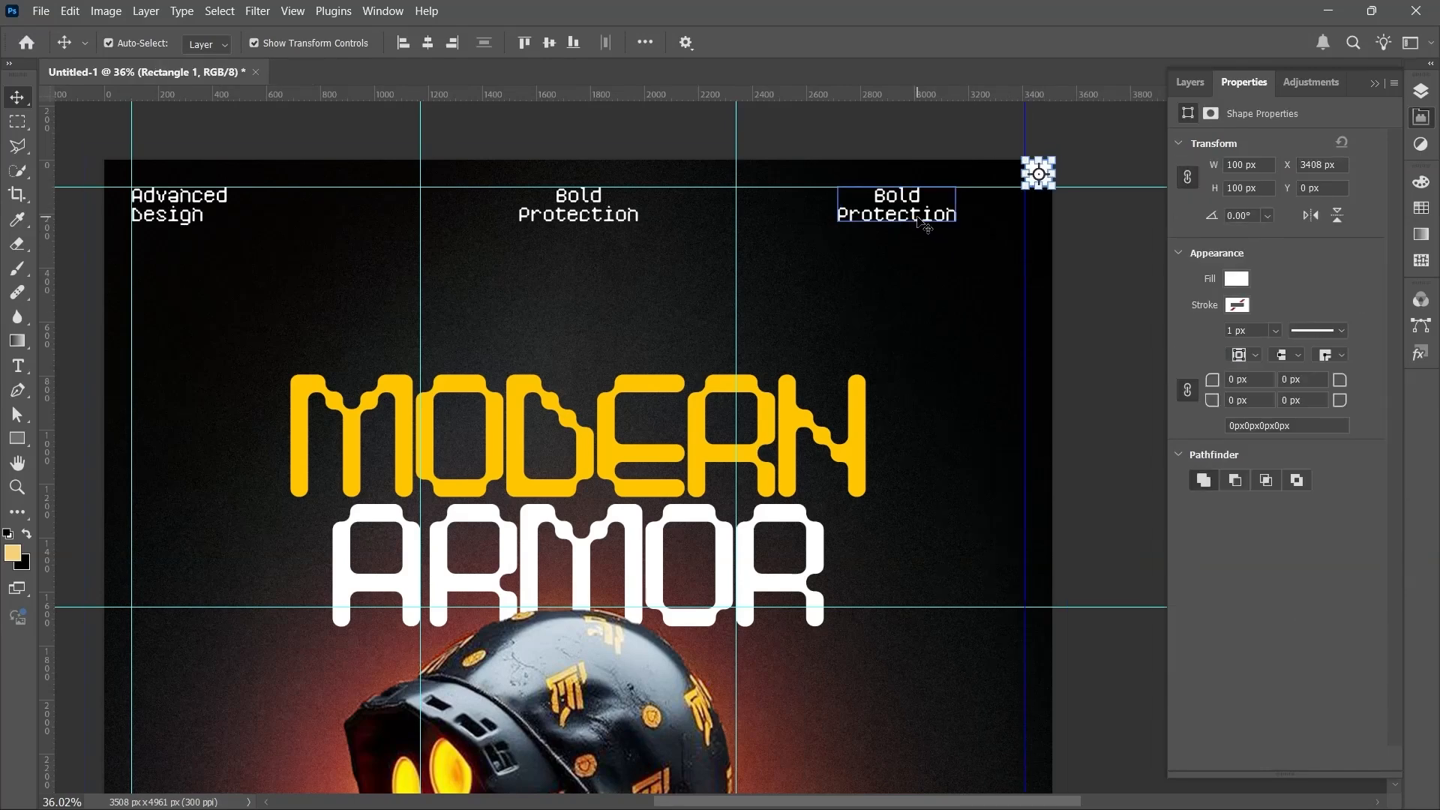
Step: Replace the rightmost caption's text with "Future Aesthetics", right-align it and snap it to the right margin guide
double_click(917, 218)
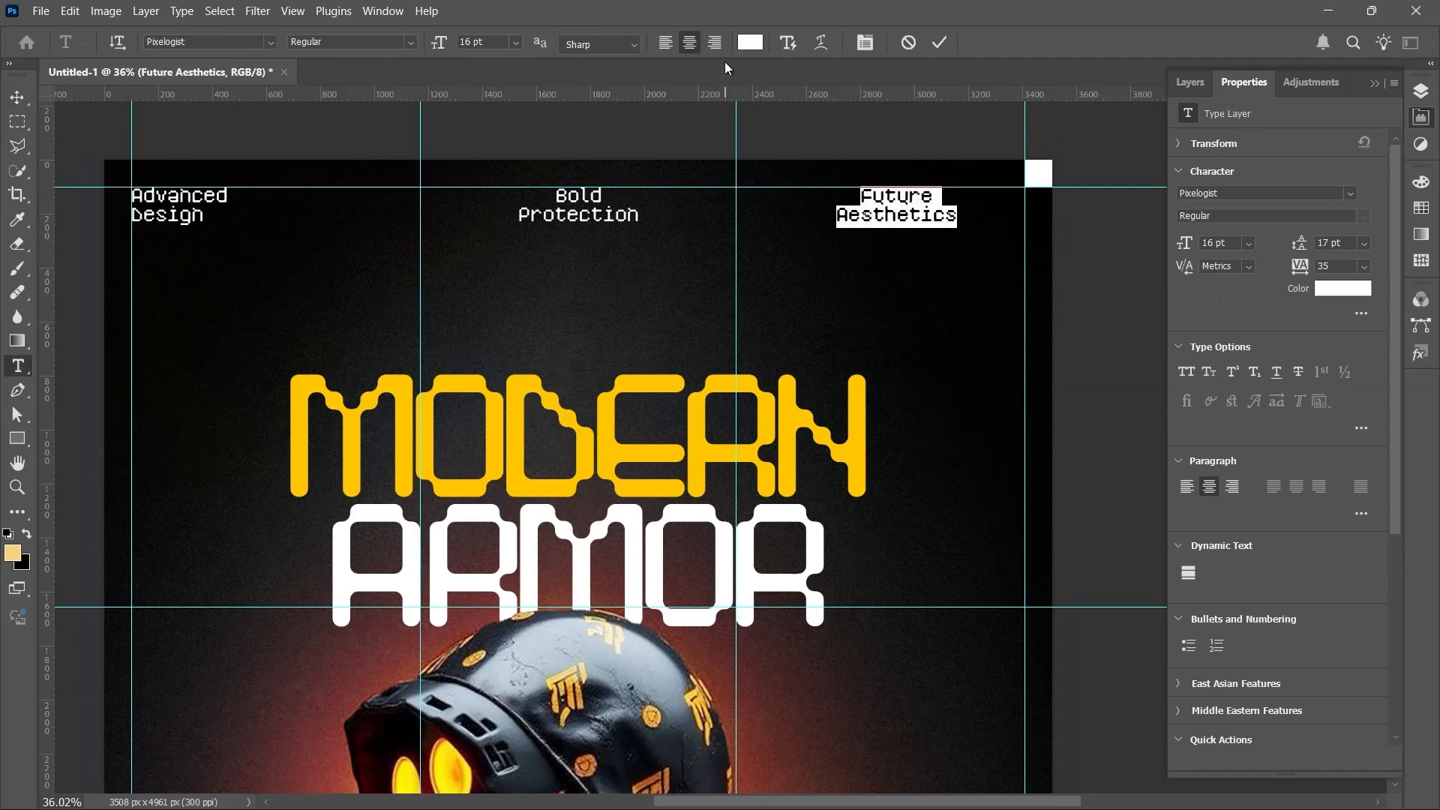
click(717, 47)
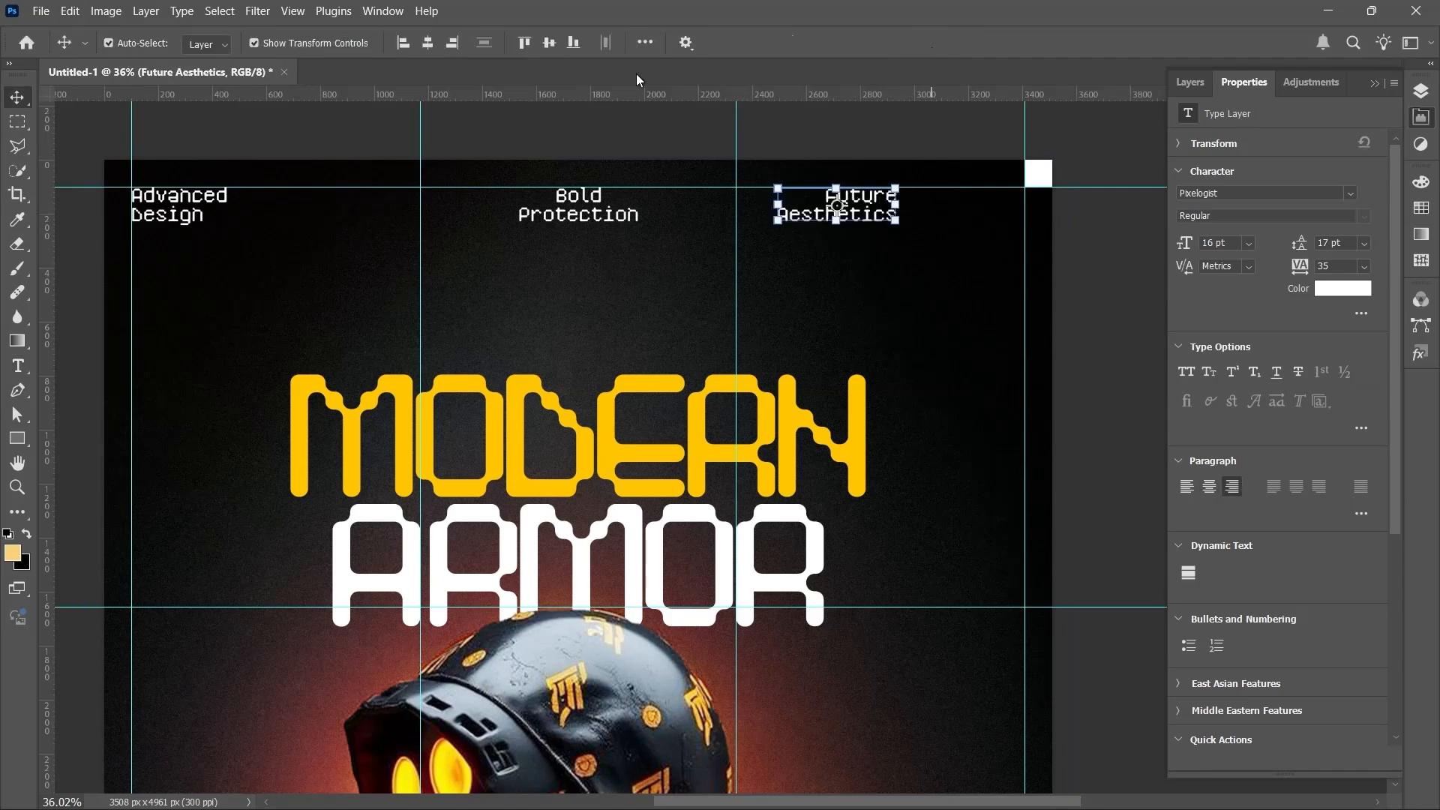
drag(881, 211, 1011, 210)
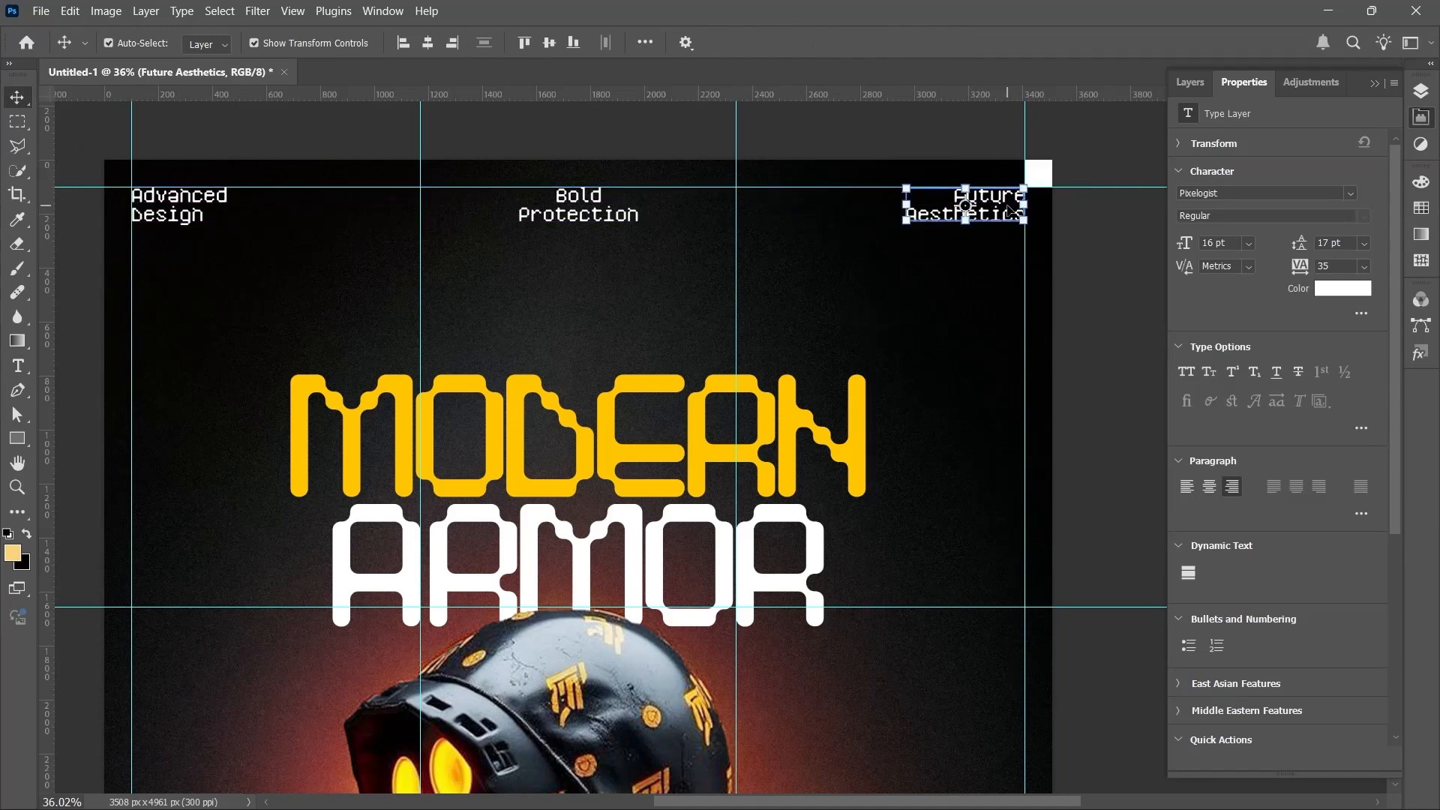
Step: Duplicate the Future Aesthetics caption straight down to the poster's lower-right area
scroll(593, 225, down, 4)
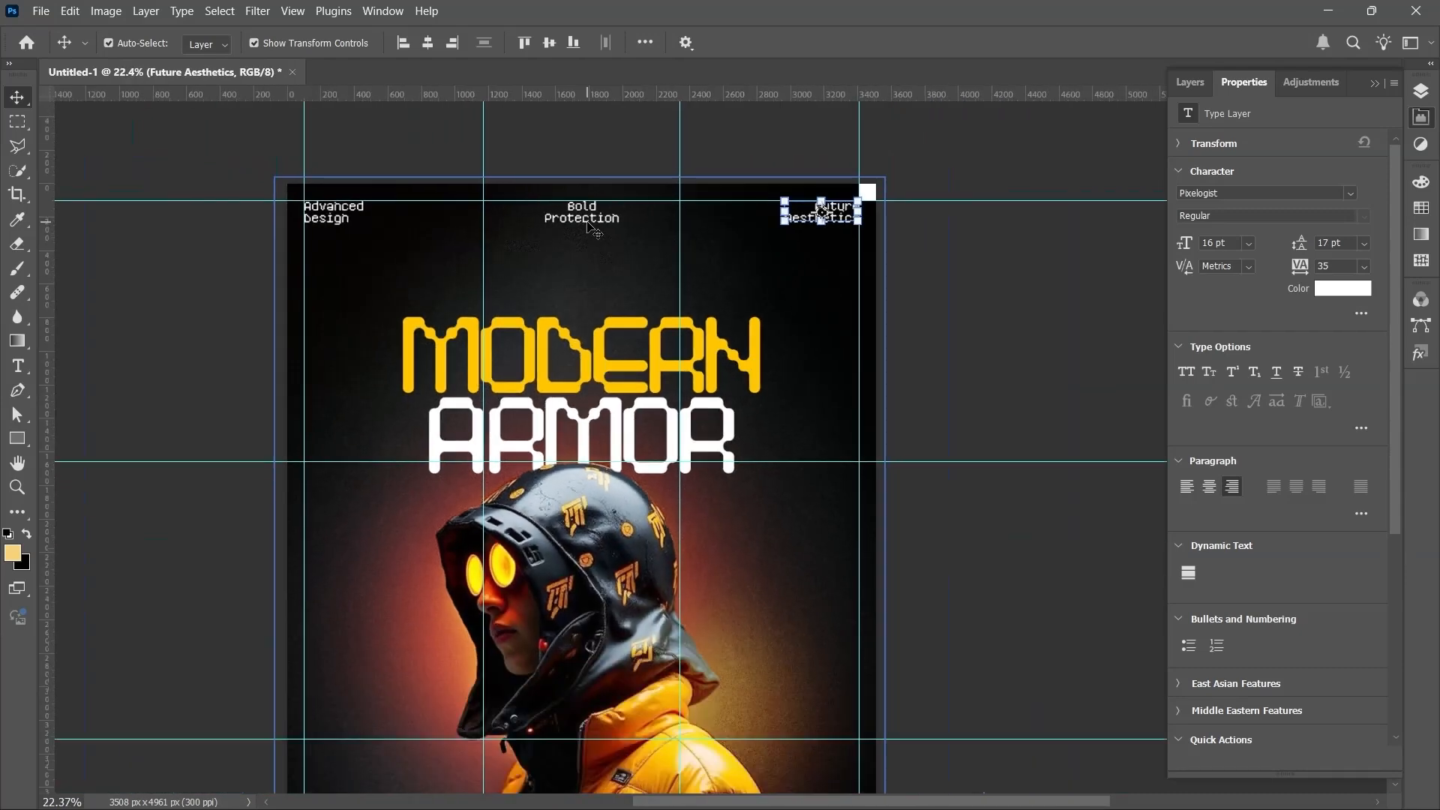
drag(575, 376, 575, 302)
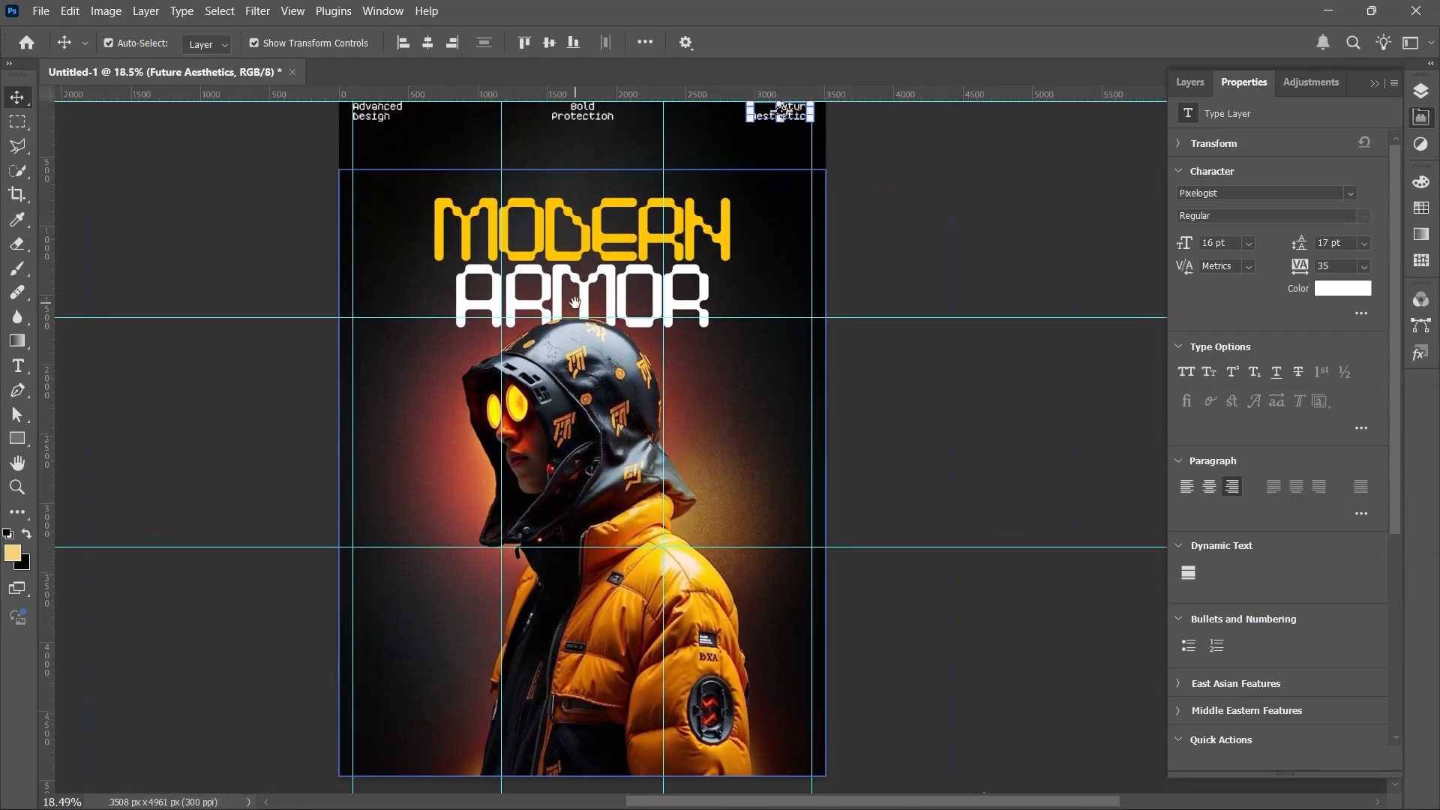
drag(790, 119, 789, 736)
Step: Align the white square to the canvas's bottom edge and add a horizontal margin guide along its upper edge
scroll(821, 154, up, 1)
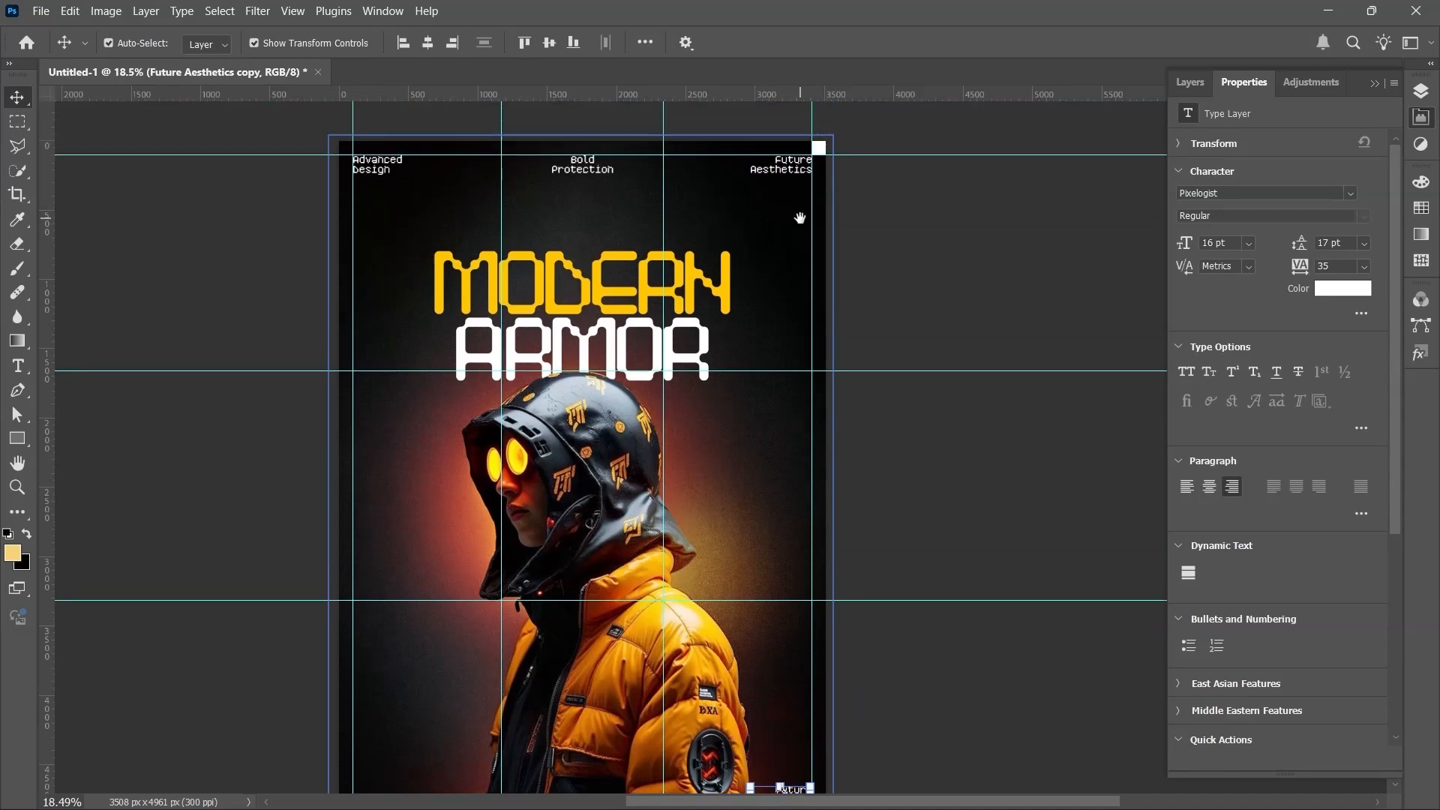
click(821, 154)
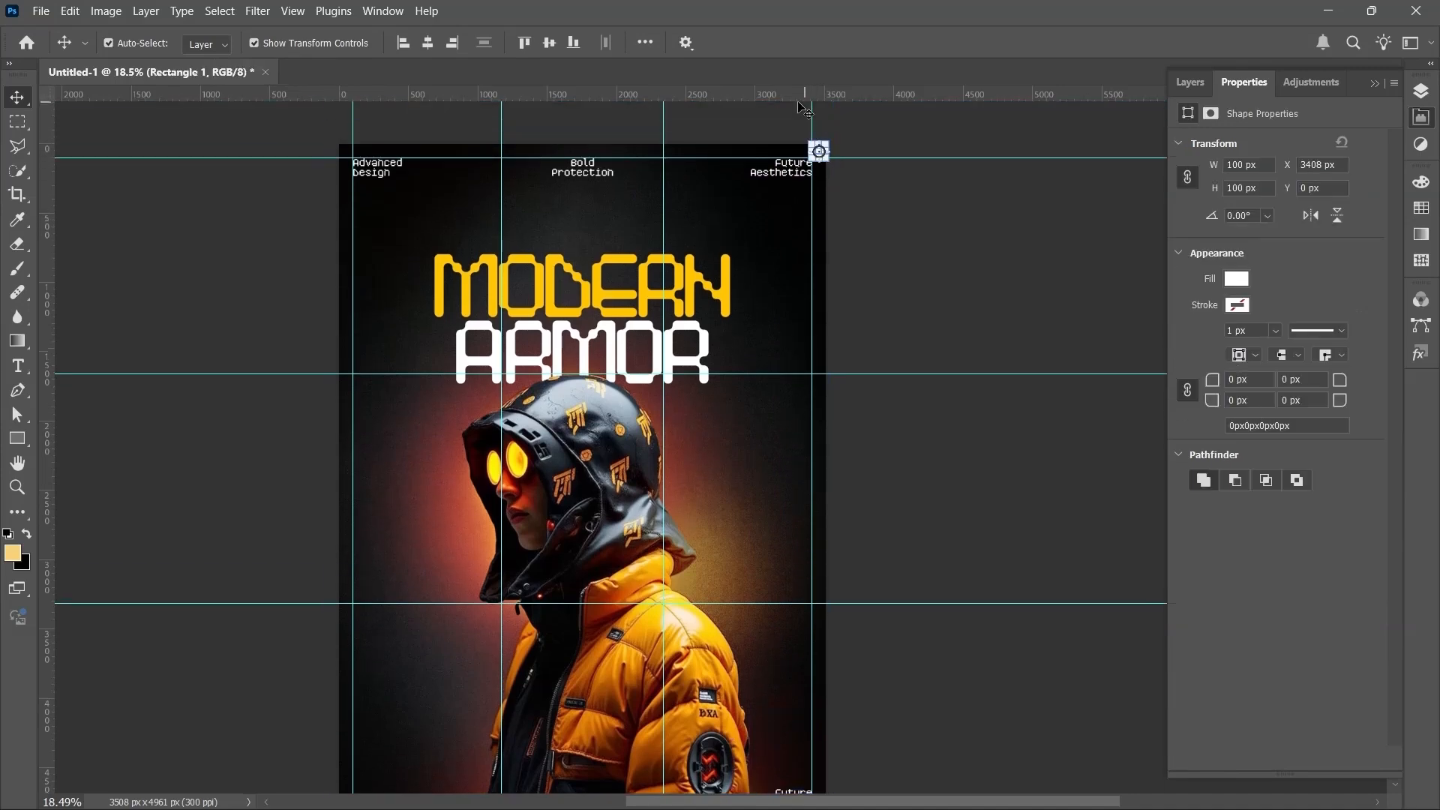
click(579, 44)
drag(733, 94, 780, 568)
Step: Move the lower Future Aesthetics copy down toward the bottom margin guide and replace its text with "2030"
scroll(773, 568, up, 5)
scroll(905, 564, up, 3)
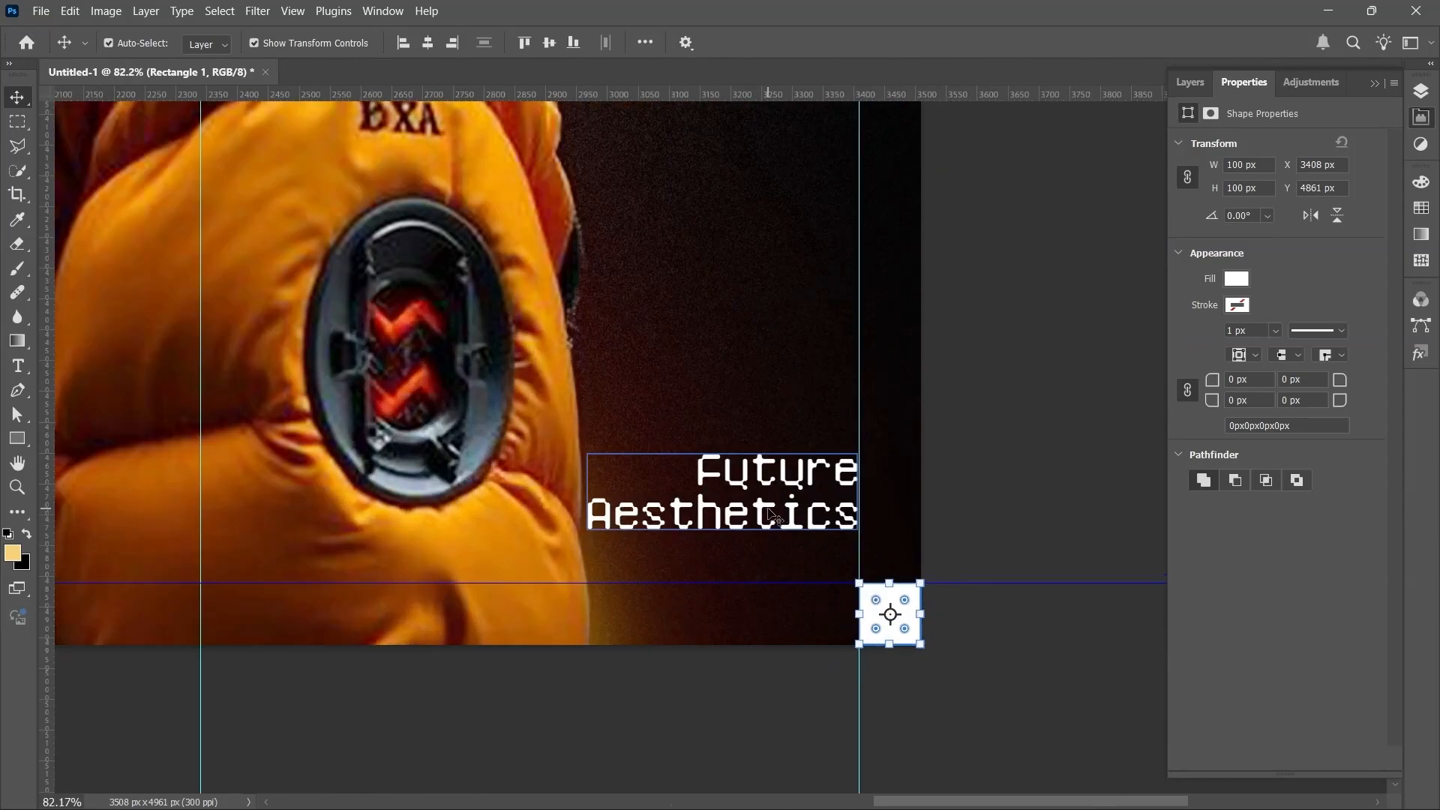
drag(773, 487, 828, 541)
double_click(828, 541)
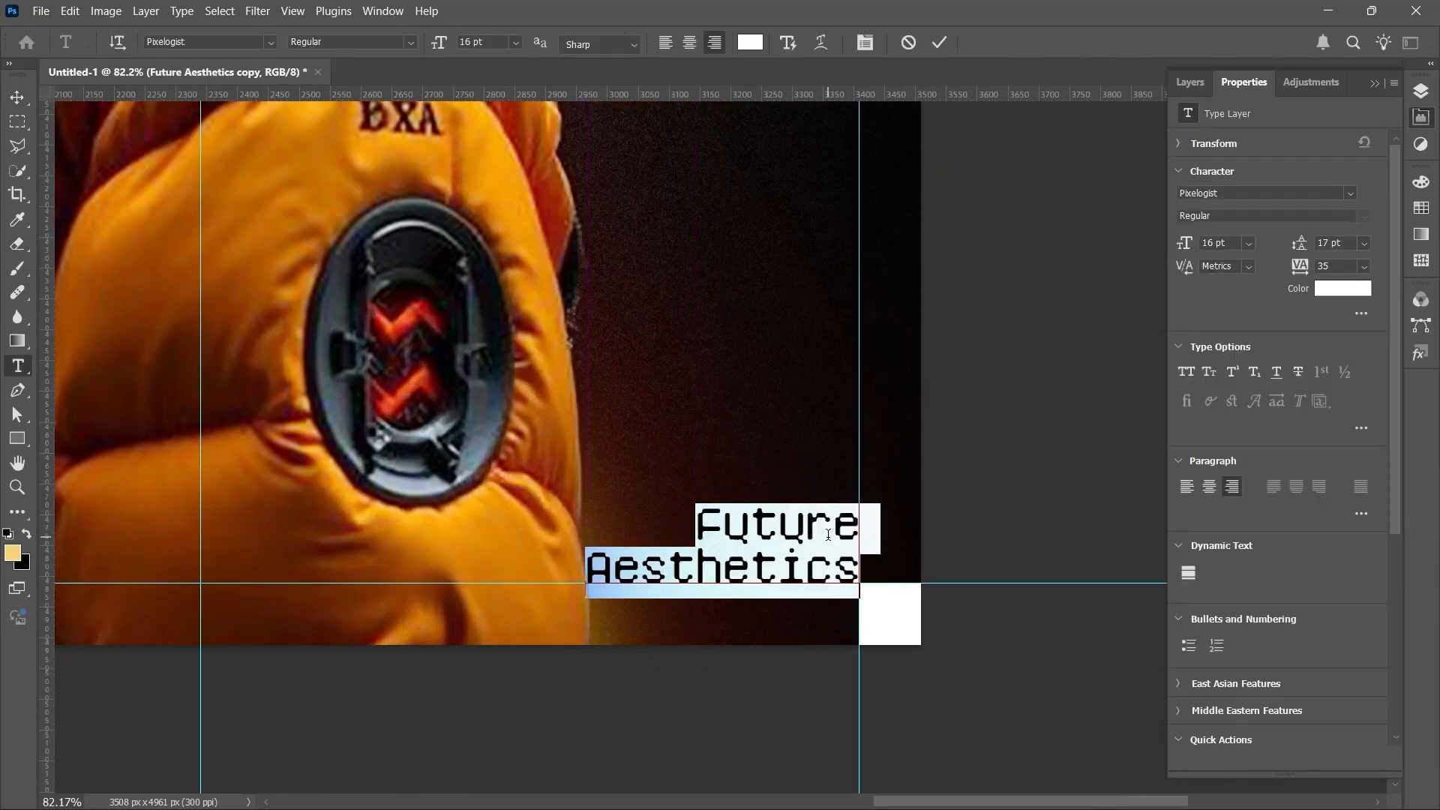
text(2030)
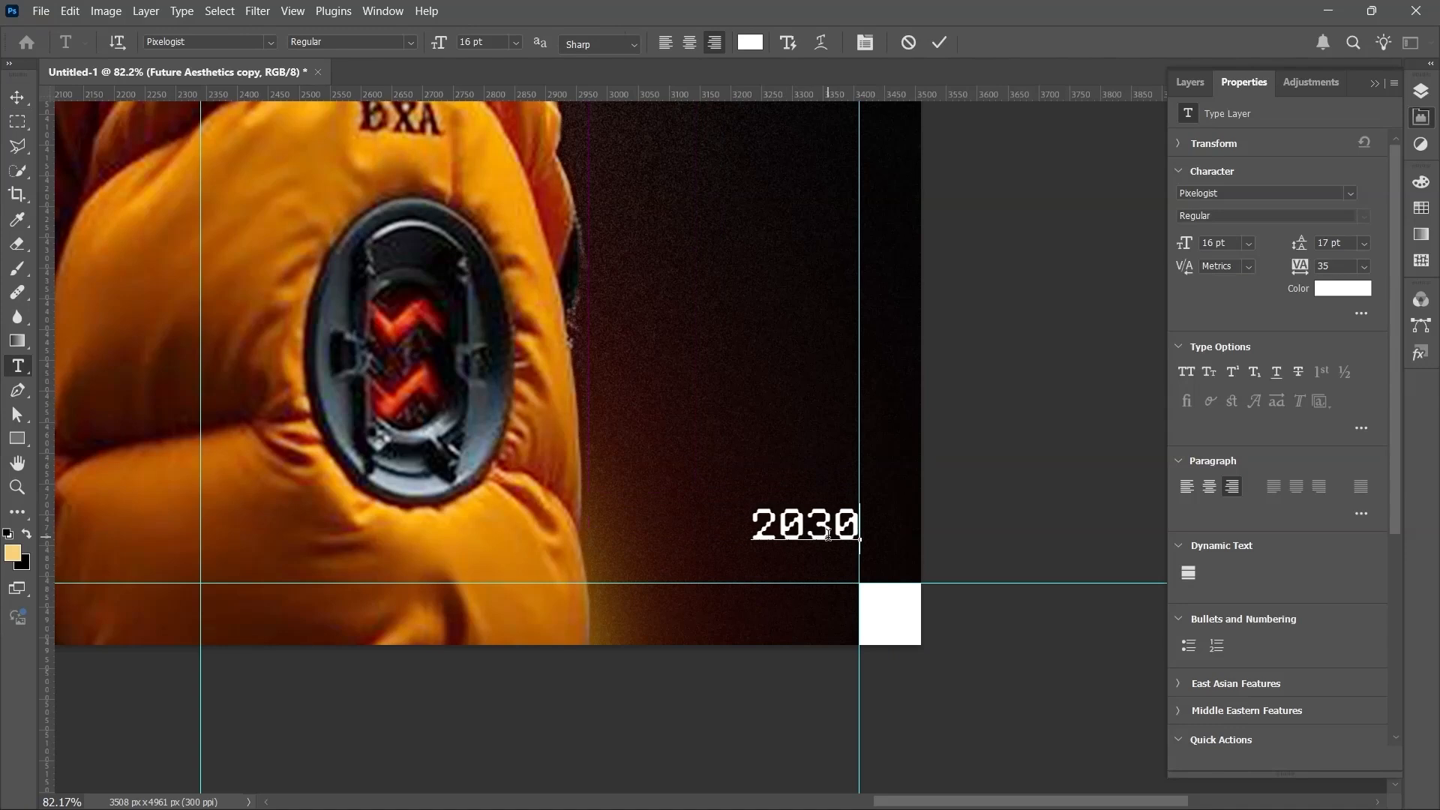
click(942, 43)
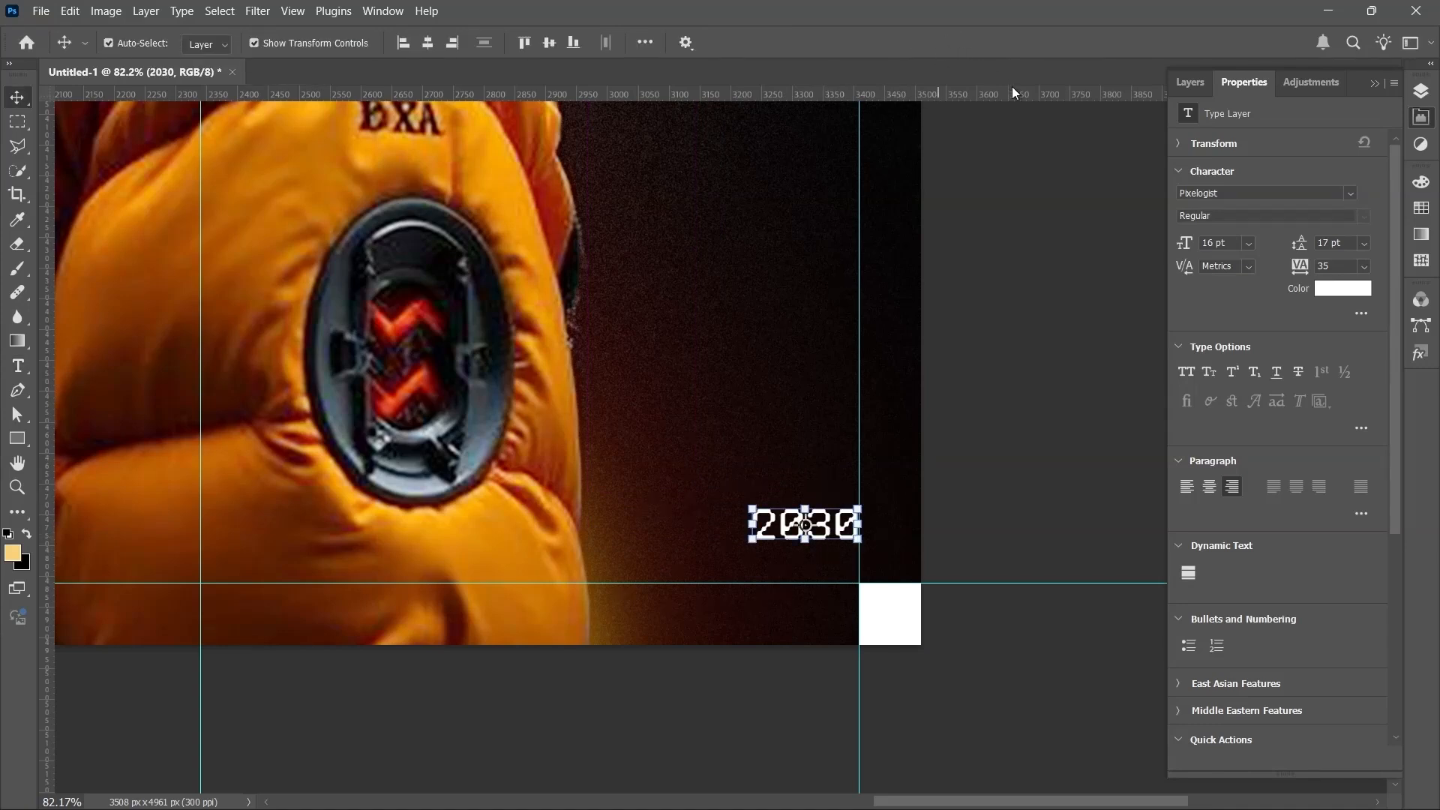
Step: Set the 2030 caption's font size to 22 pt and rest it on the bottom margin guide
scroll(1216, 243, up, 6)
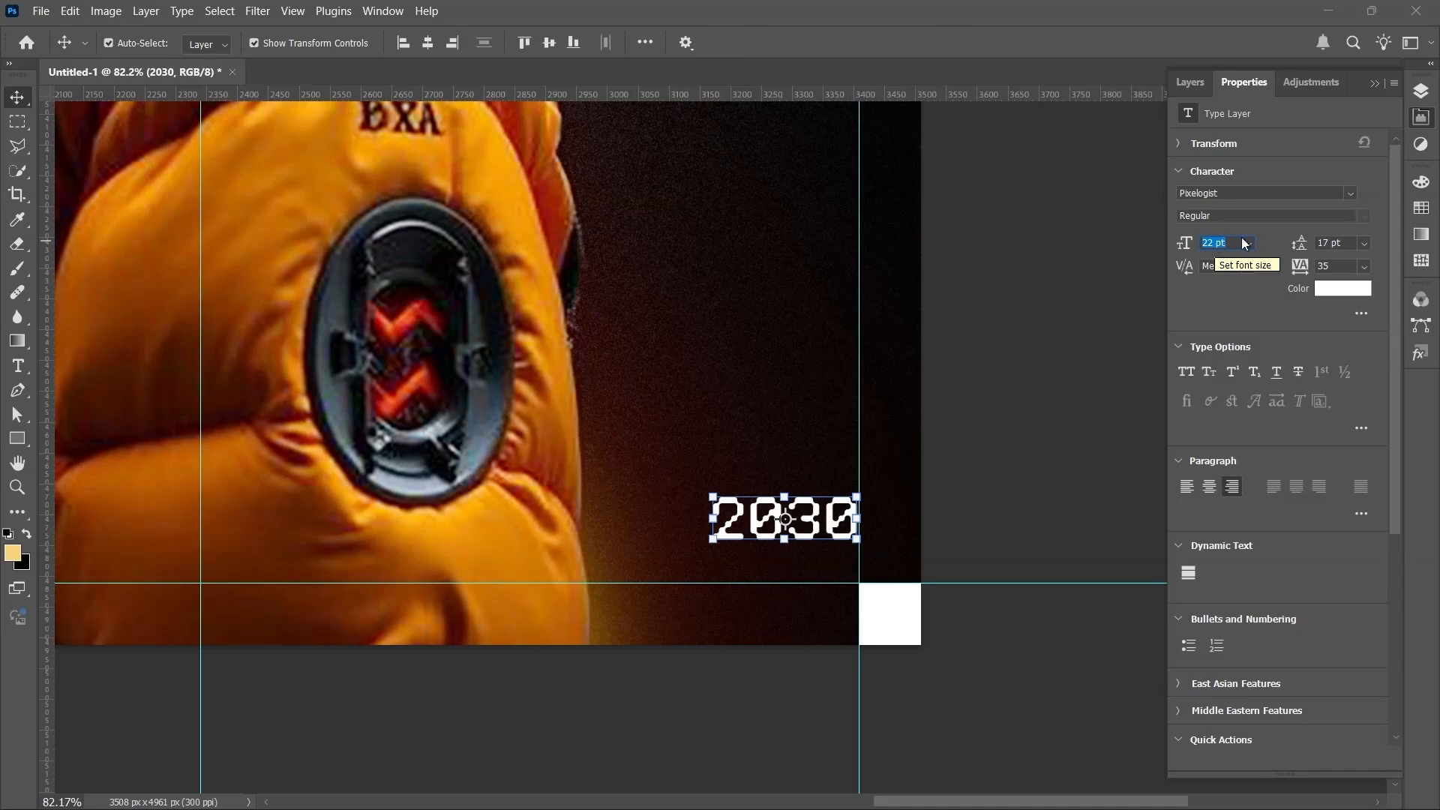
click(939, 505)
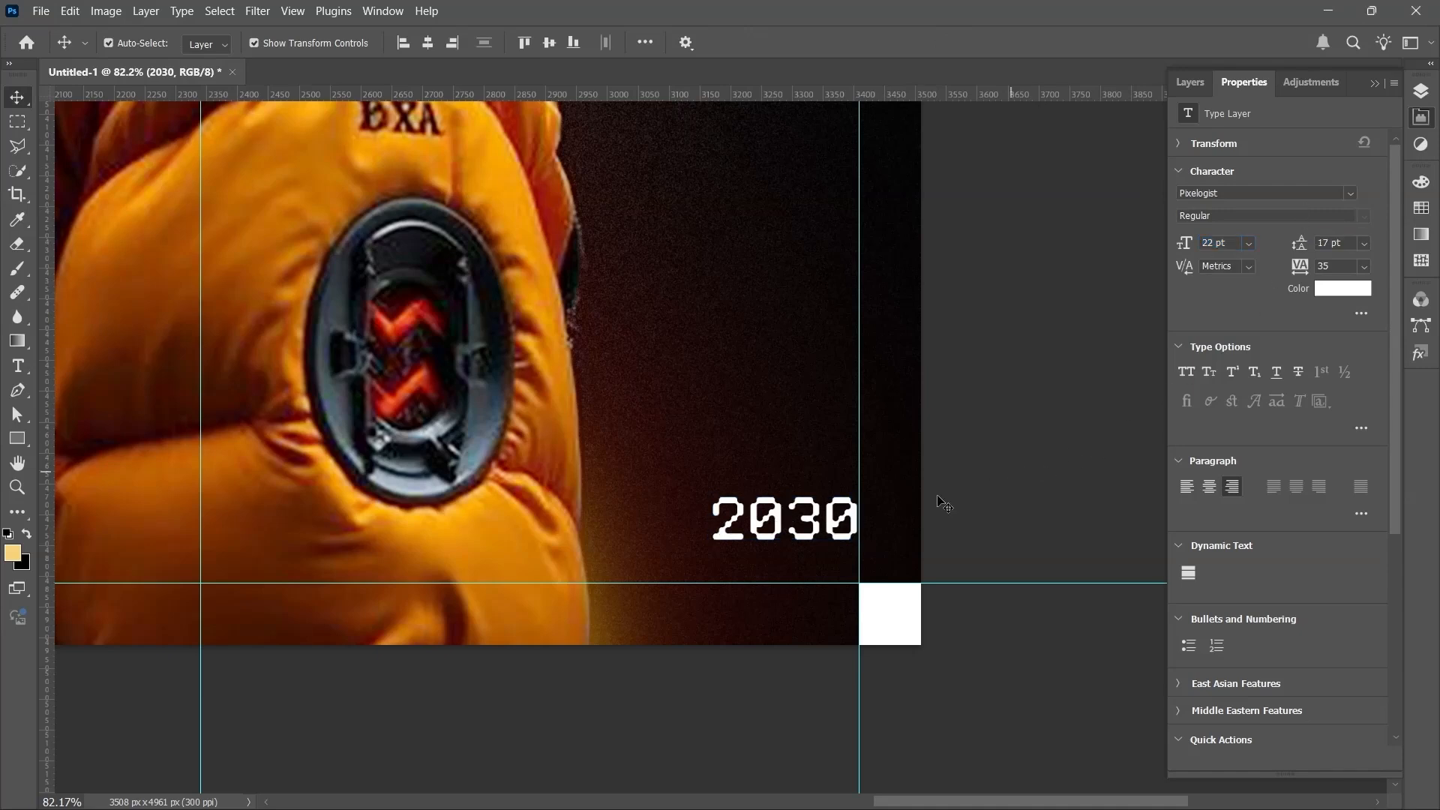
drag(833, 528, 833, 568)
Step: Position the white barcode in the poster's lower-left corner, nudging it flush against the left and bottom margin guides
key(ctrl+minus)
scroll(1013, 535, down, 10)
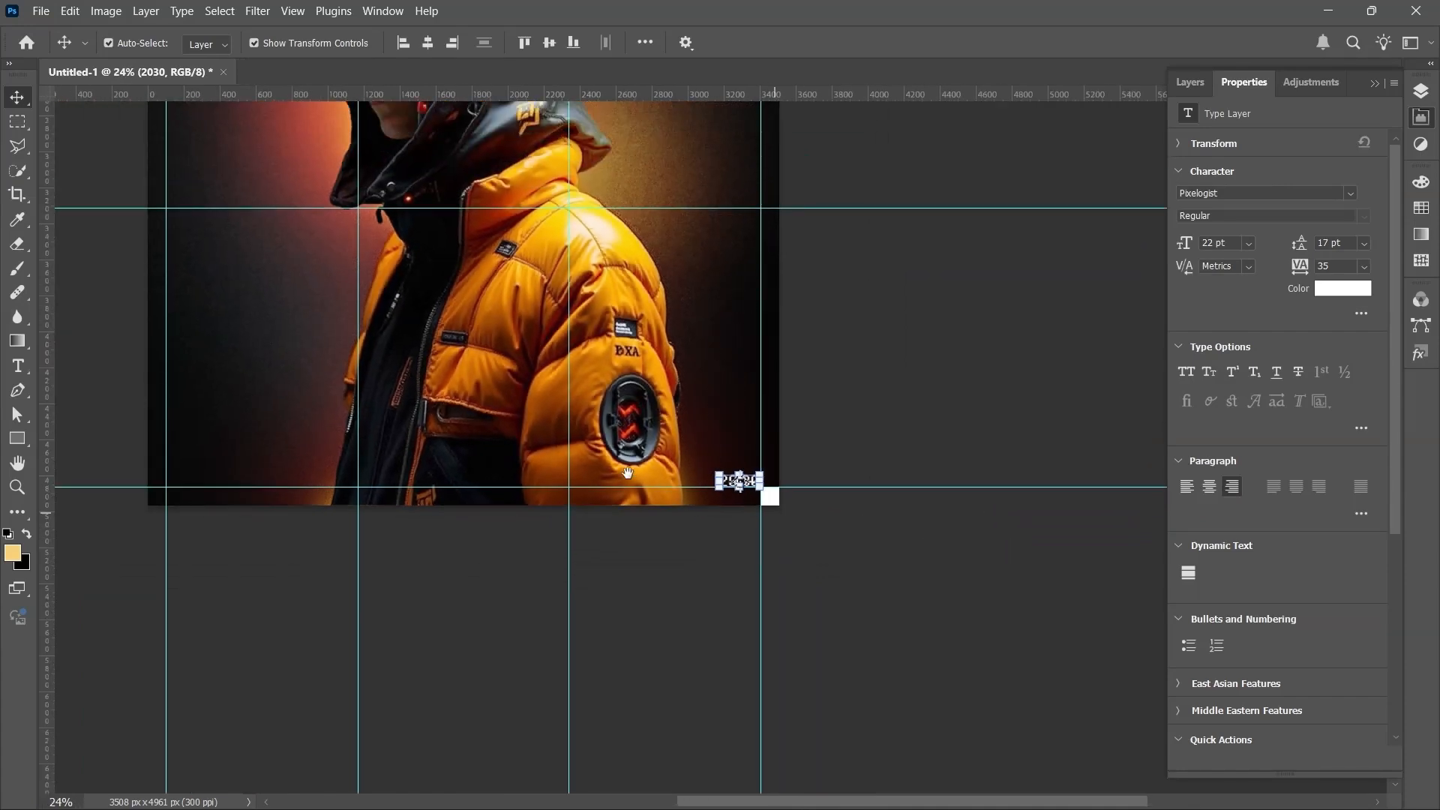
drag(534, 464, 677, 524)
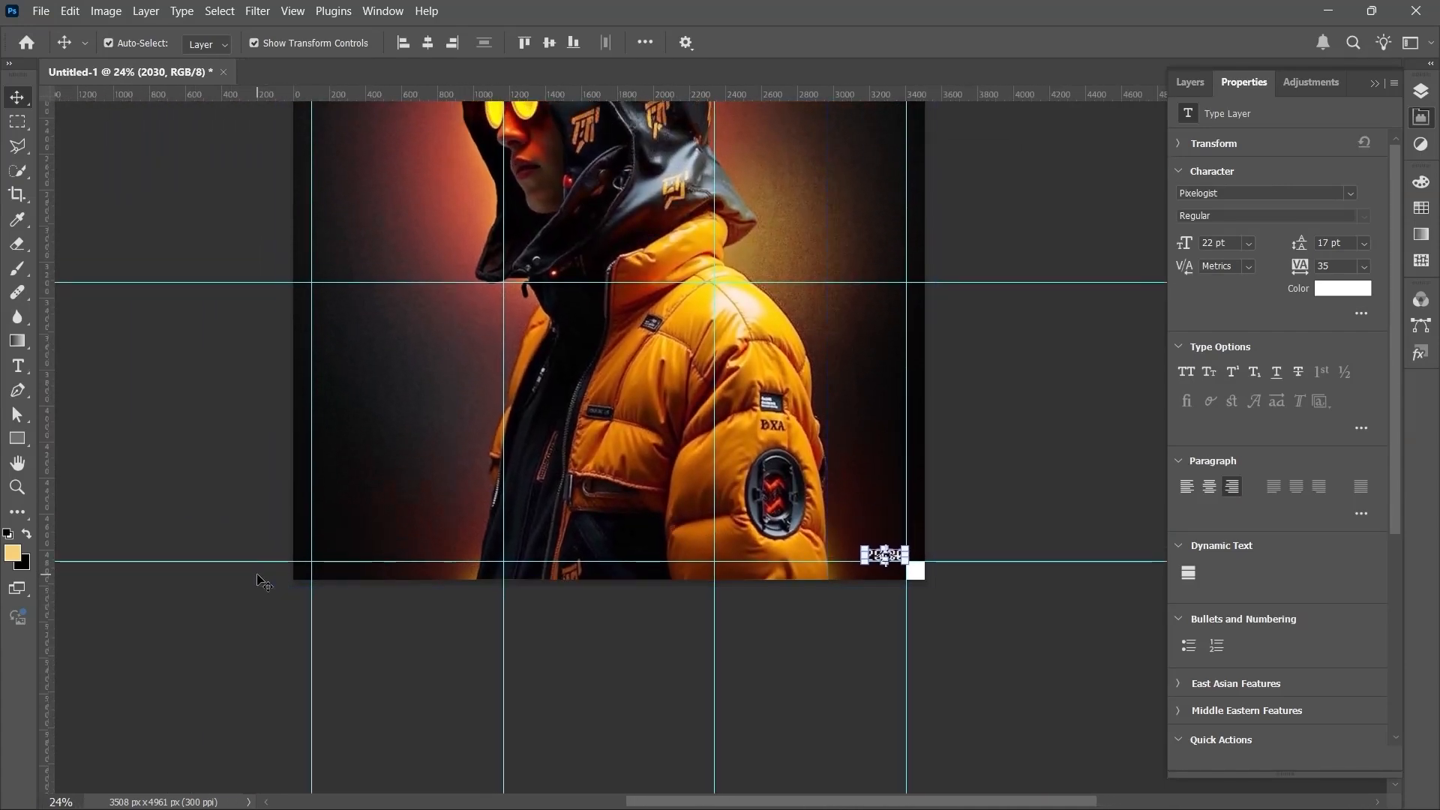
scroll(286, 584, up, 2)
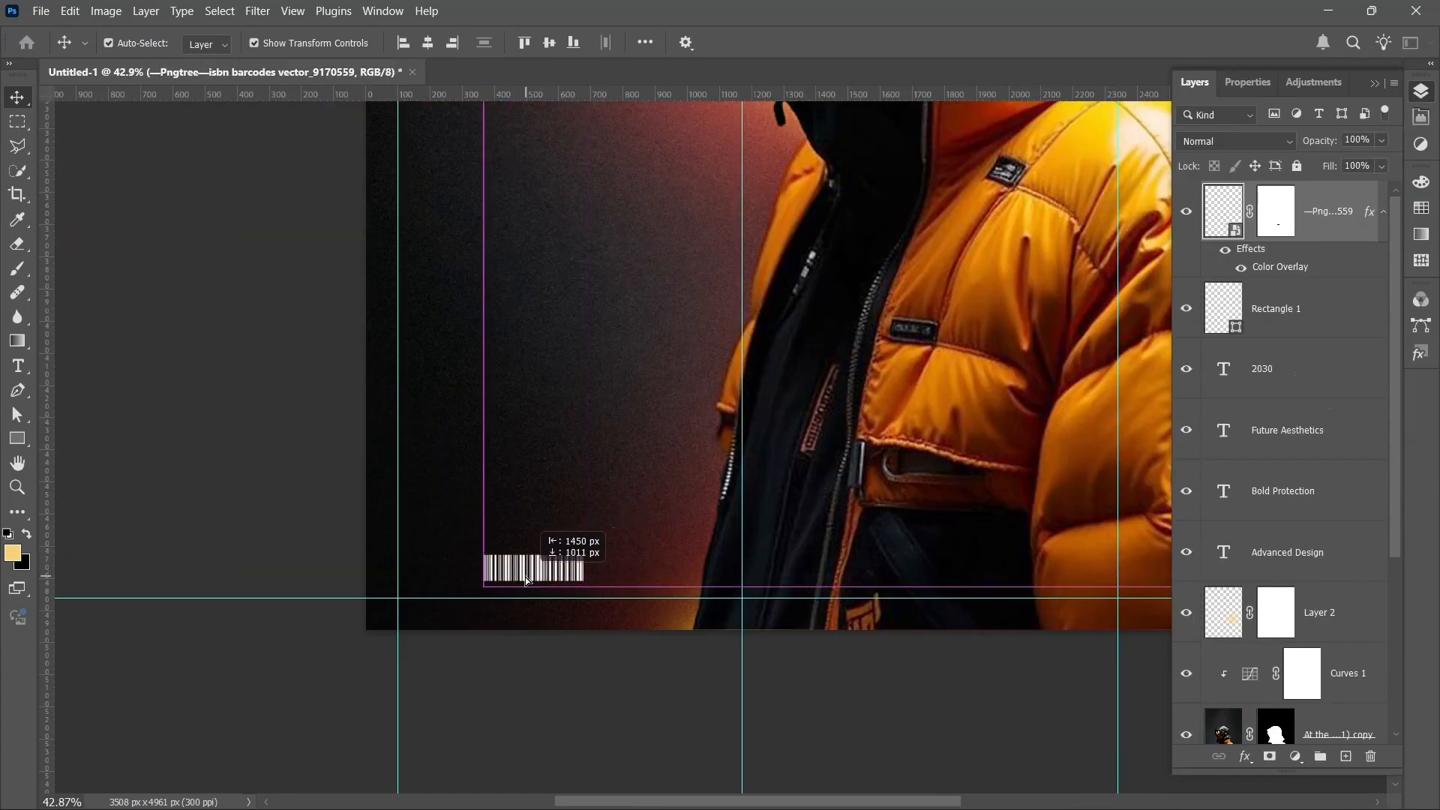
drag(527, 580, 448, 595)
scroll(424, 604, up, 8)
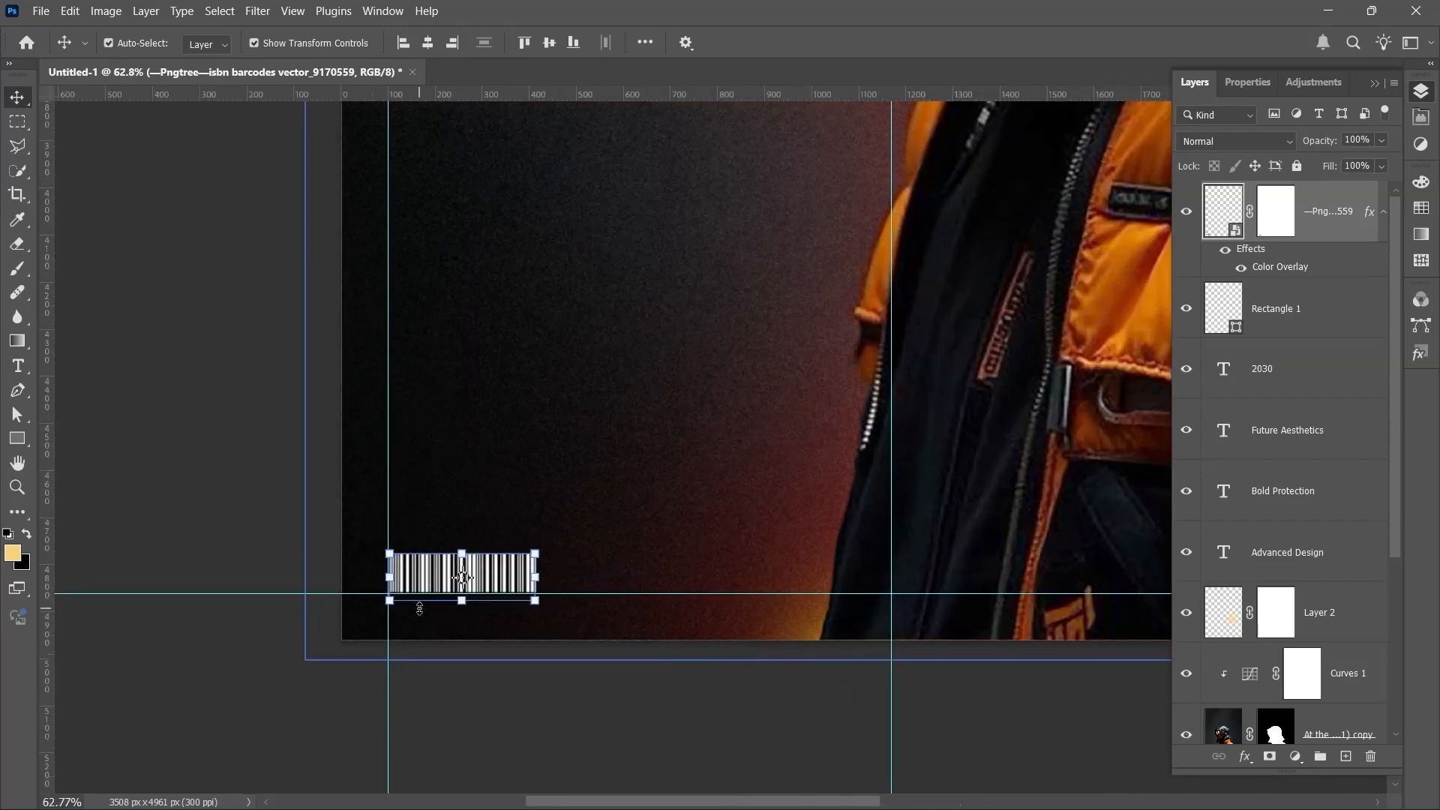
key(Down)
key(Down)
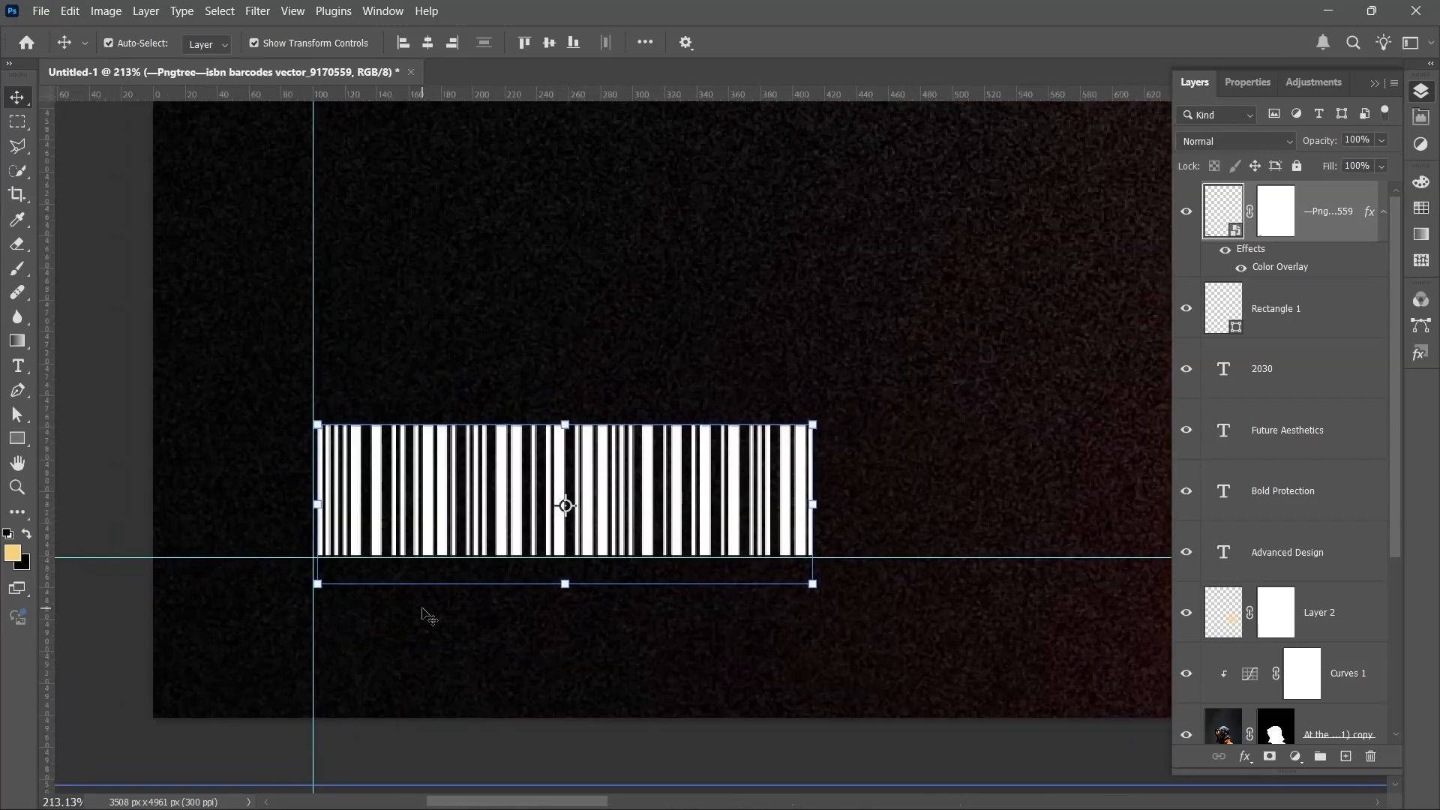
key(Left)
key(Left)
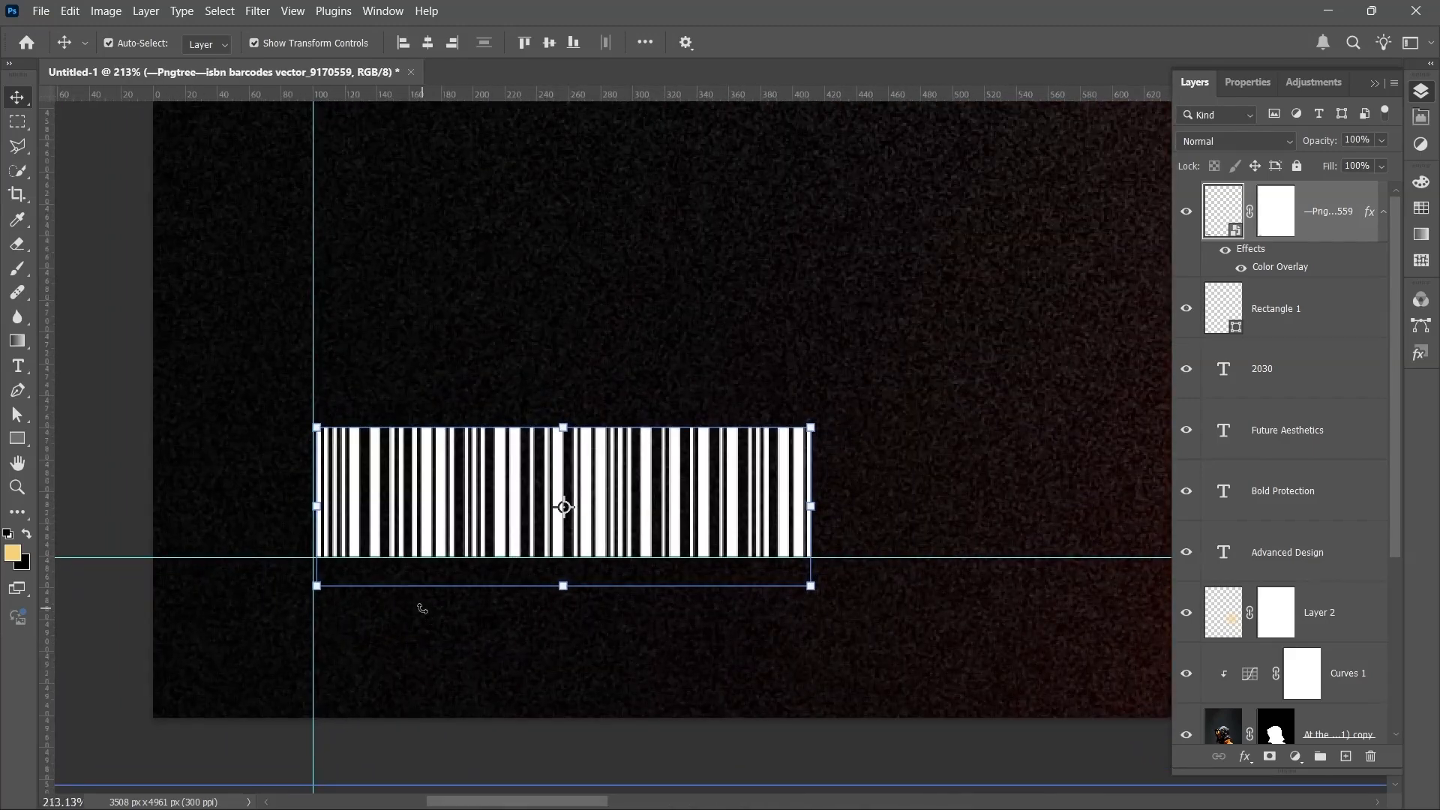
Step: Deselect the barcode and hide the guides to show the whole poster clean
scroll(422, 609, down, 10)
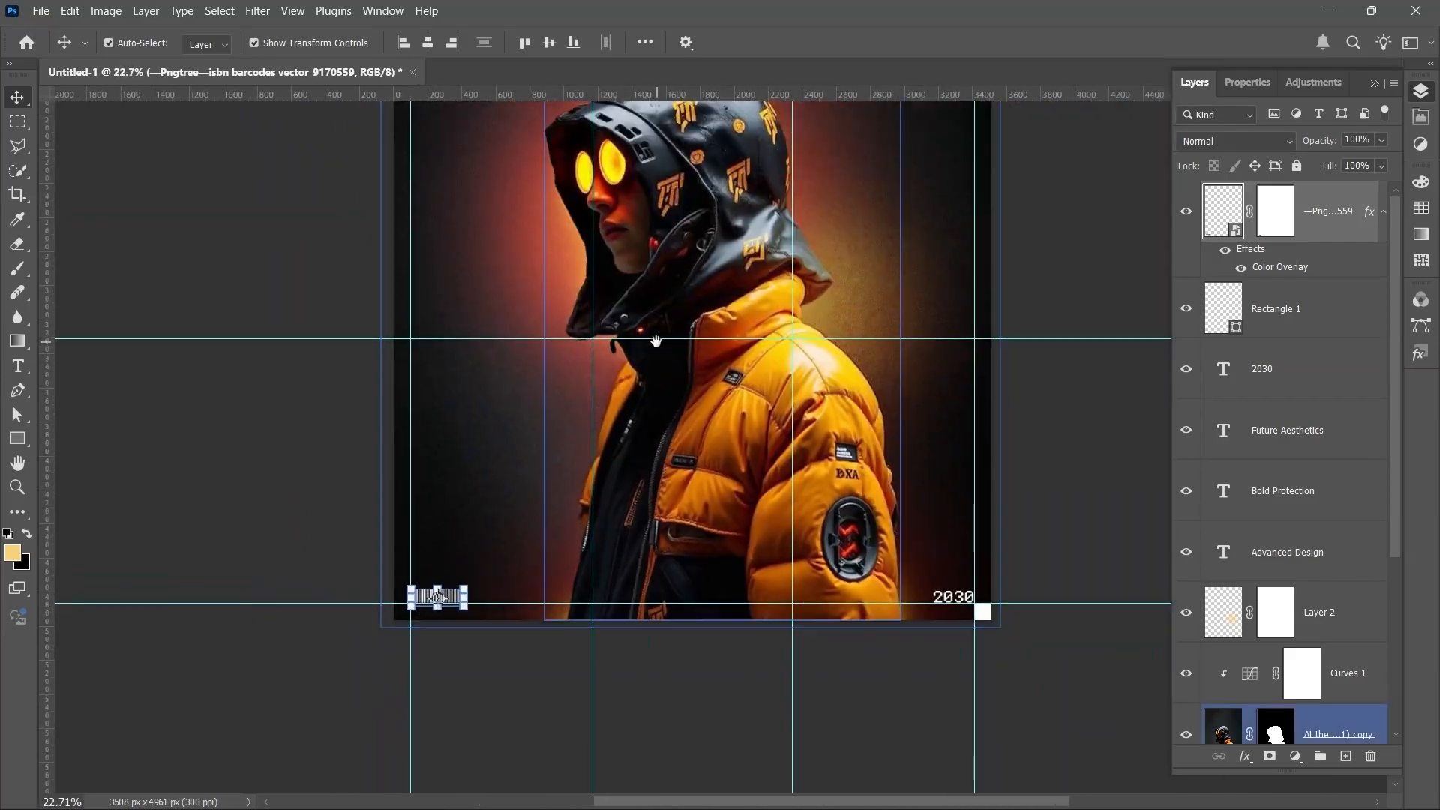
drag(656, 342, 538, 553)
scroll(542, 484, down, 4)
scroll(537, 553, up, 1)
click(956, 405)
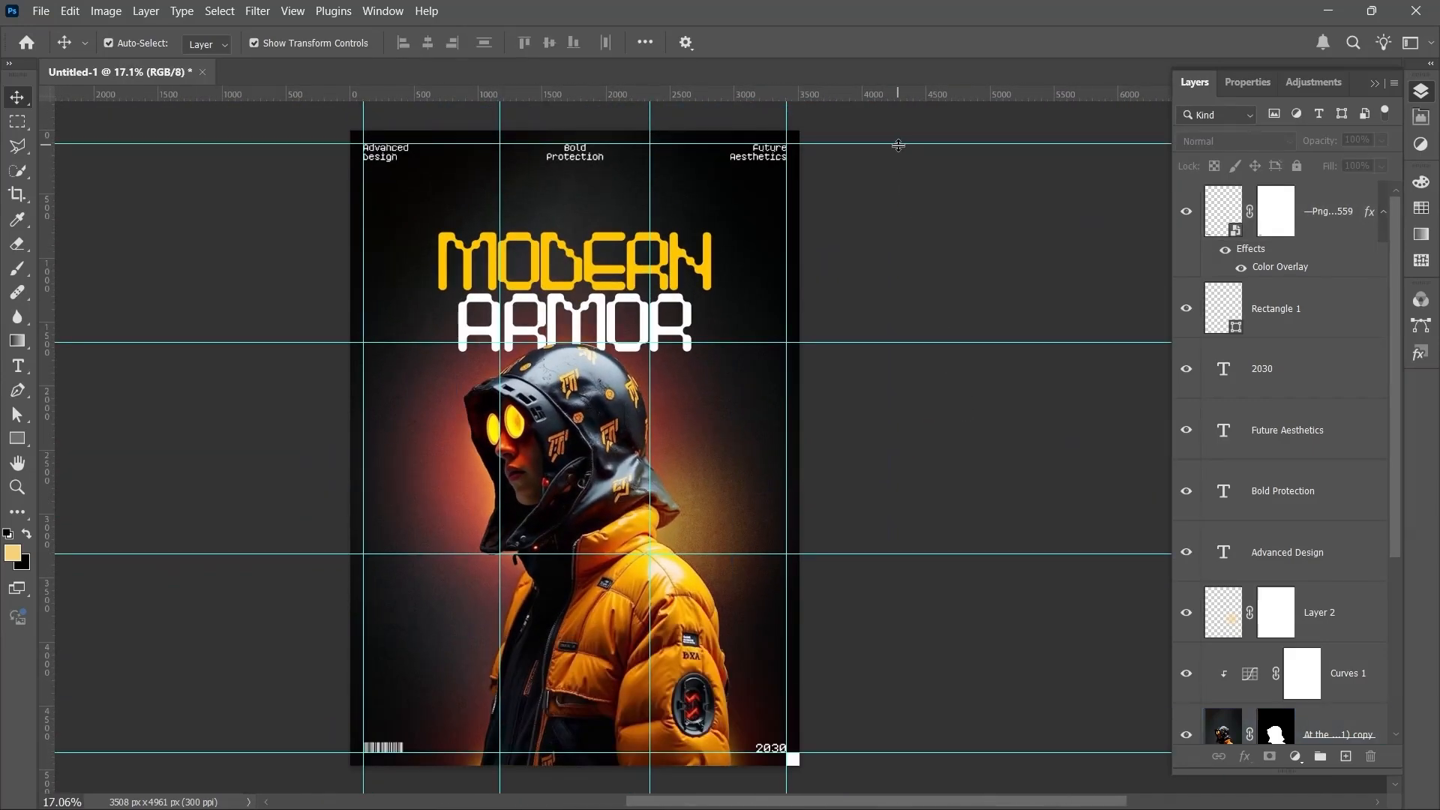
key(ctrl+semicolon)
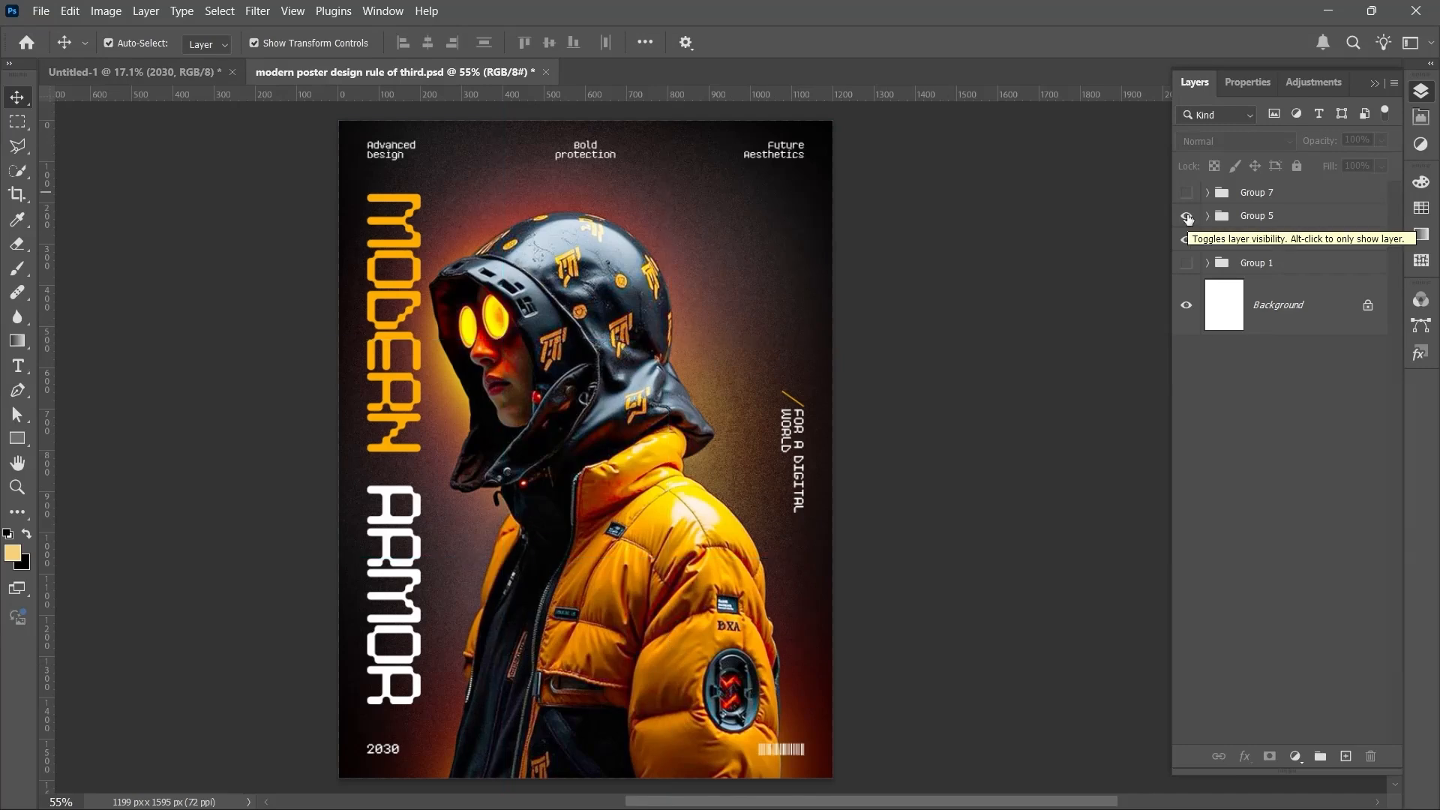
Step: In modern poster design rule of third.psd, hide Group 5 to view Group 3's layout with and without the guides
key(ctrl+semicolon)
click(1186, 216)
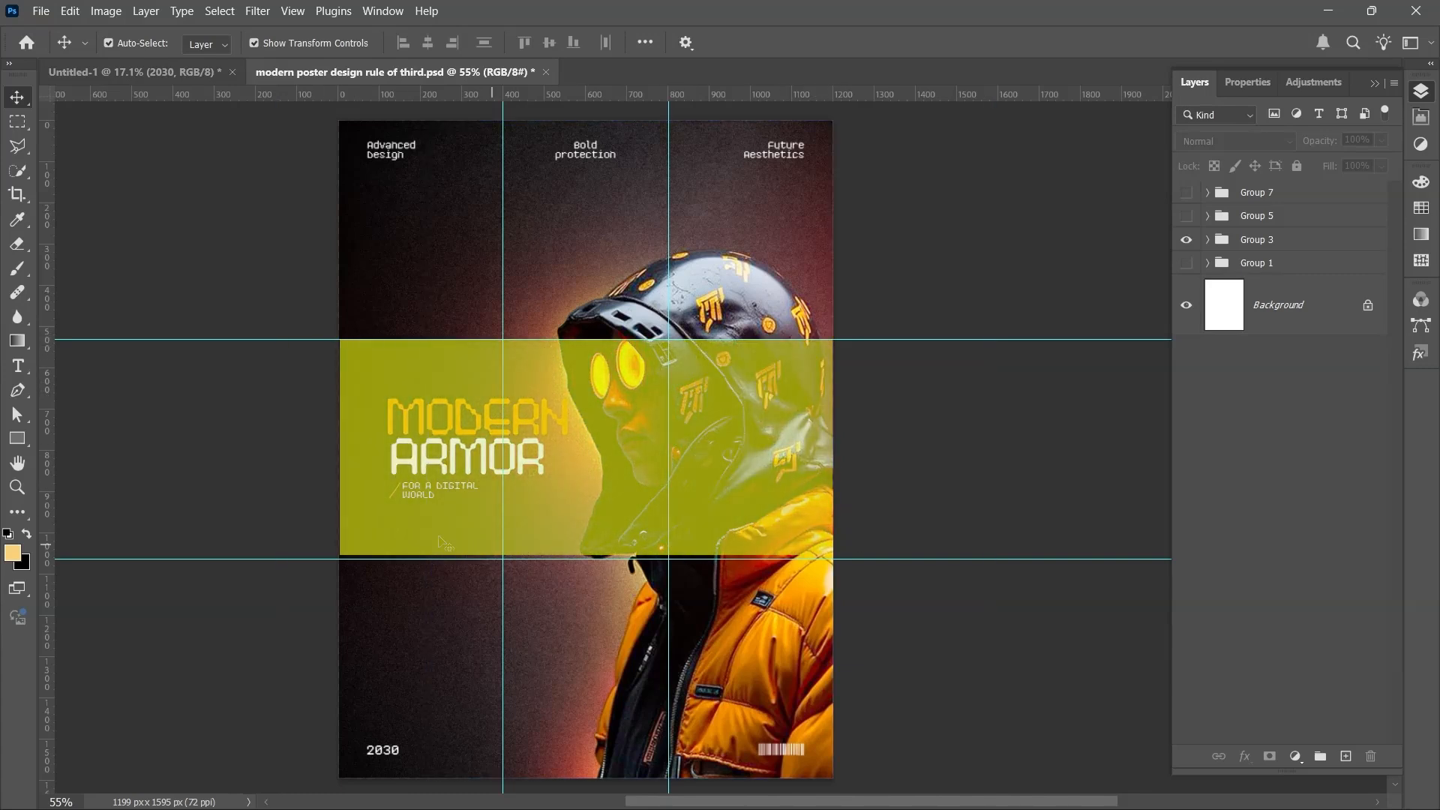
key(ctrl+semicolon)
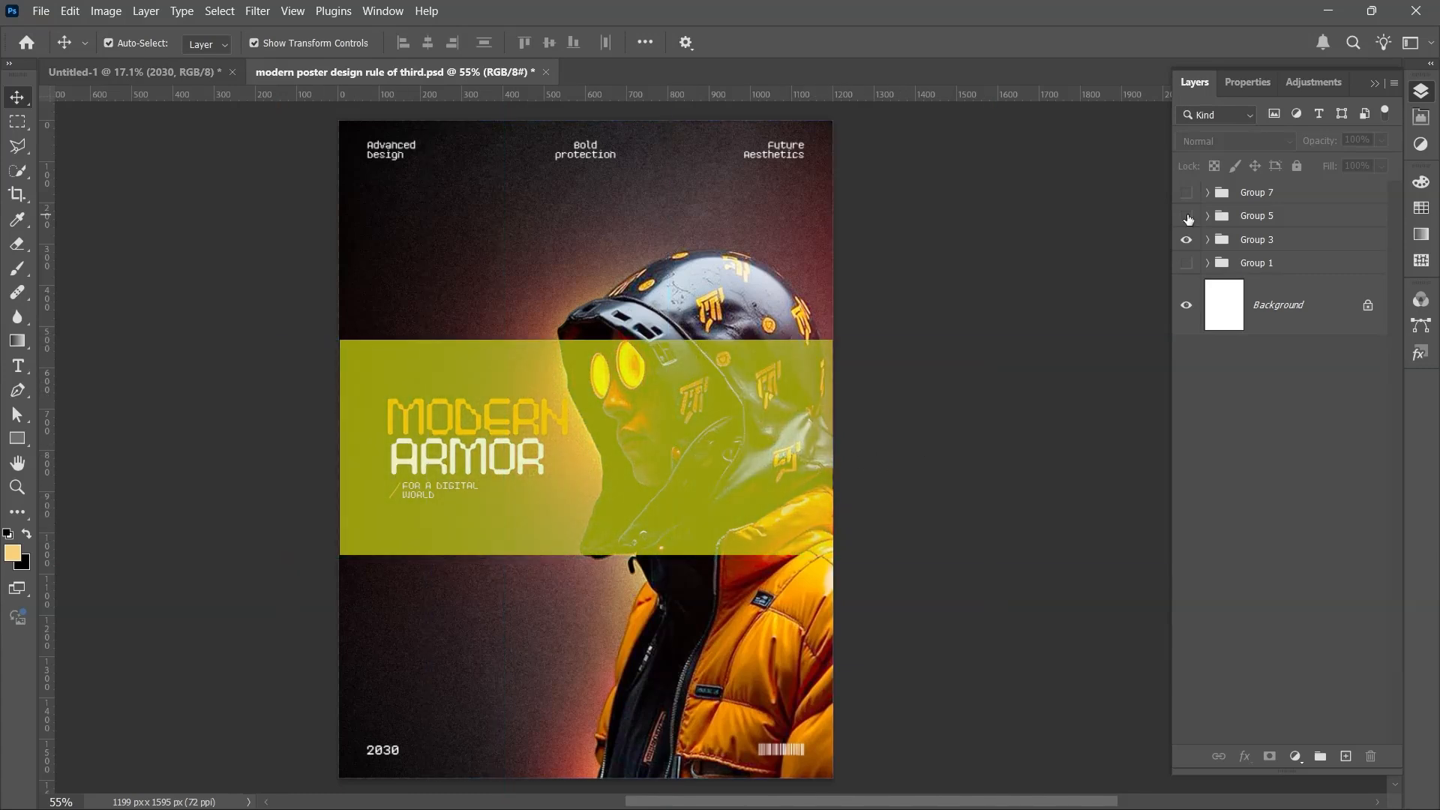